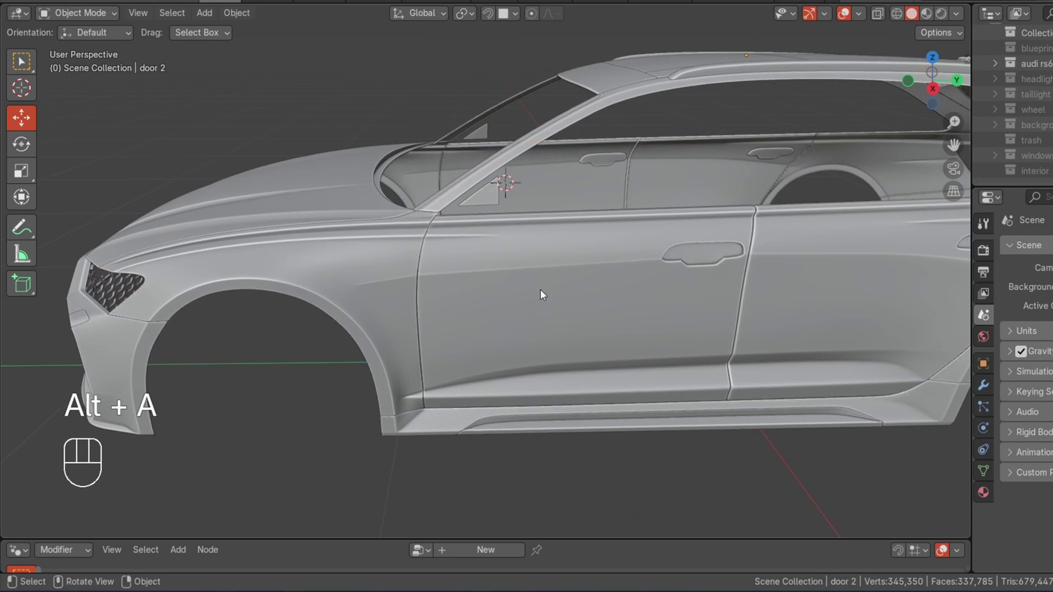
Join the front fender panel with the door panel into one object and open its mesh for editing
left_click(389, 288)
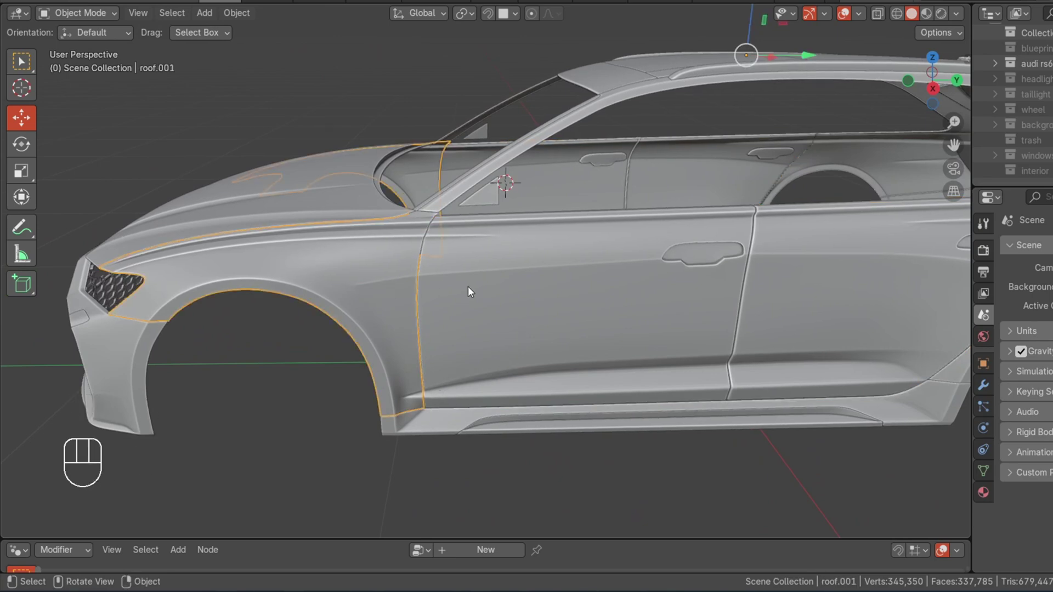
left_click(473, 287, "shift")
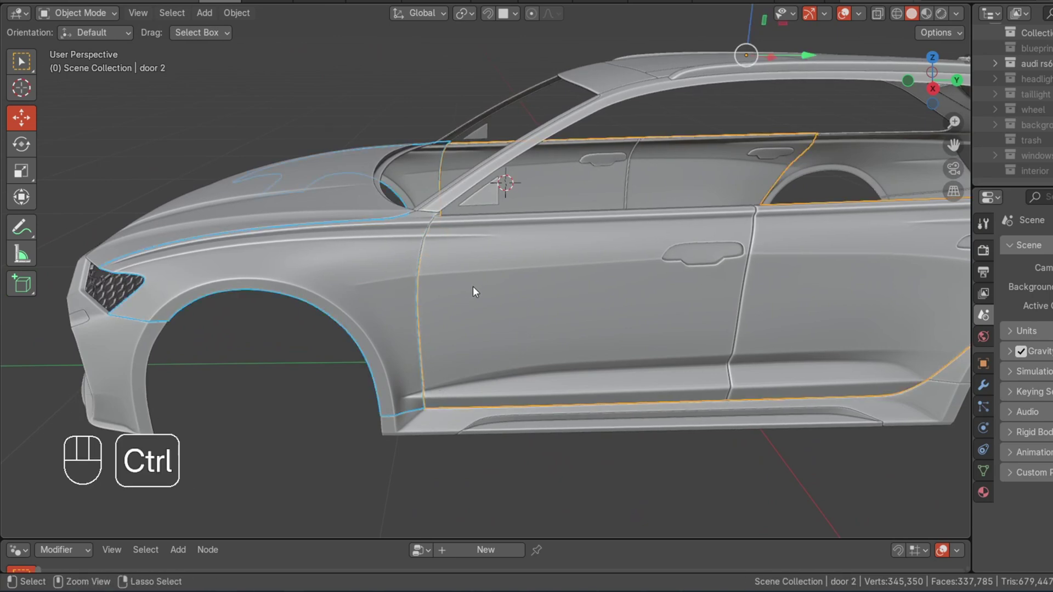
key("ctrl+j")
key("Tab")
Delete the innermost vertex loop of the folded lip along the upper edge of the doors
scroll(473, 286, "up", 3)
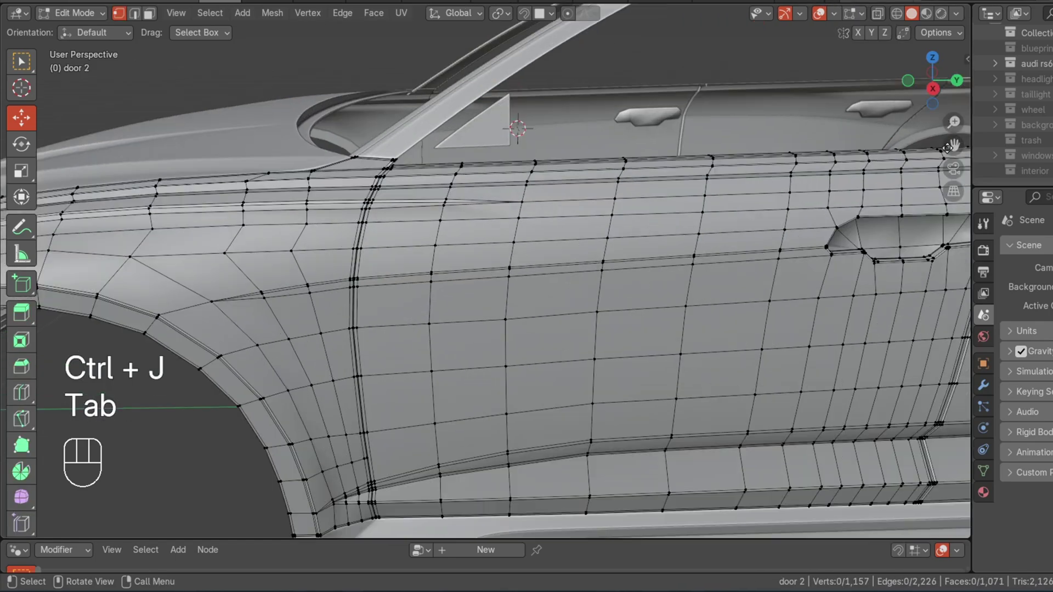
left_click_drag(954, 145, 1036, 226)
scroll(496, 254, "up", 4)
scroll(557, 321, "up", 2)
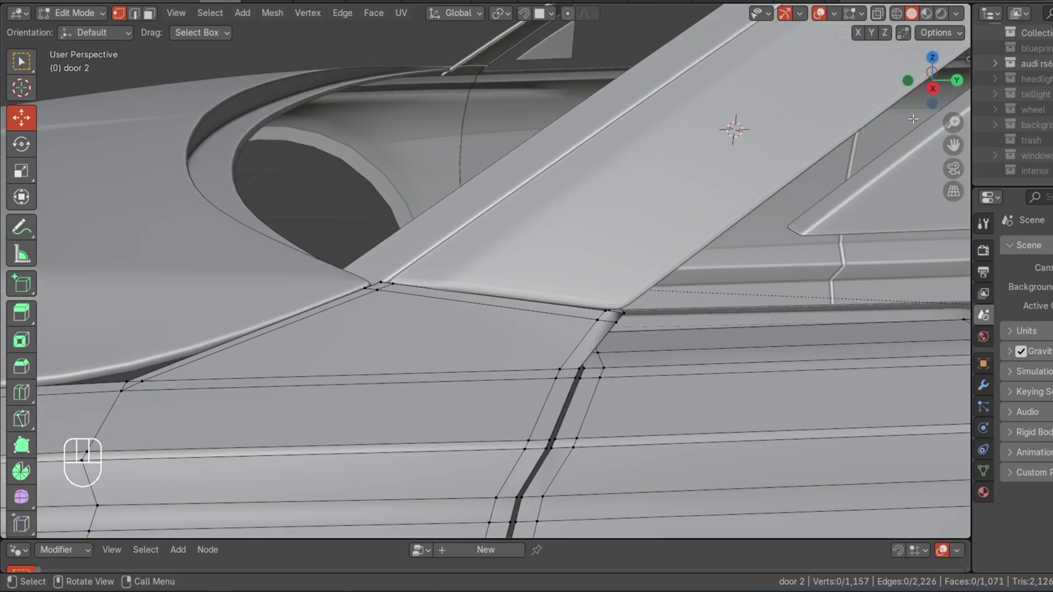
left_click_drag(936, 83, 903, 65)
middle_click_drag(400, 267, 497, 337)
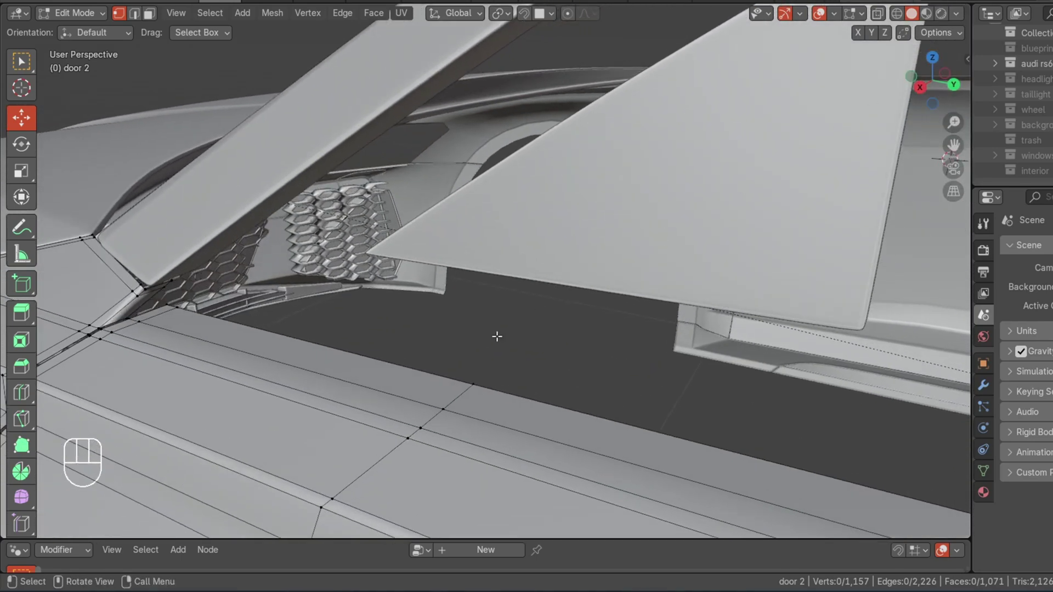
left_click(459, 379, "alt")
middle_click_drag(459, 378, 631, 321)
middle_click_drag(768, 208, 316, 339)
scroll(406, 323, "up", 2)
key("x")
left_click(429, 328)
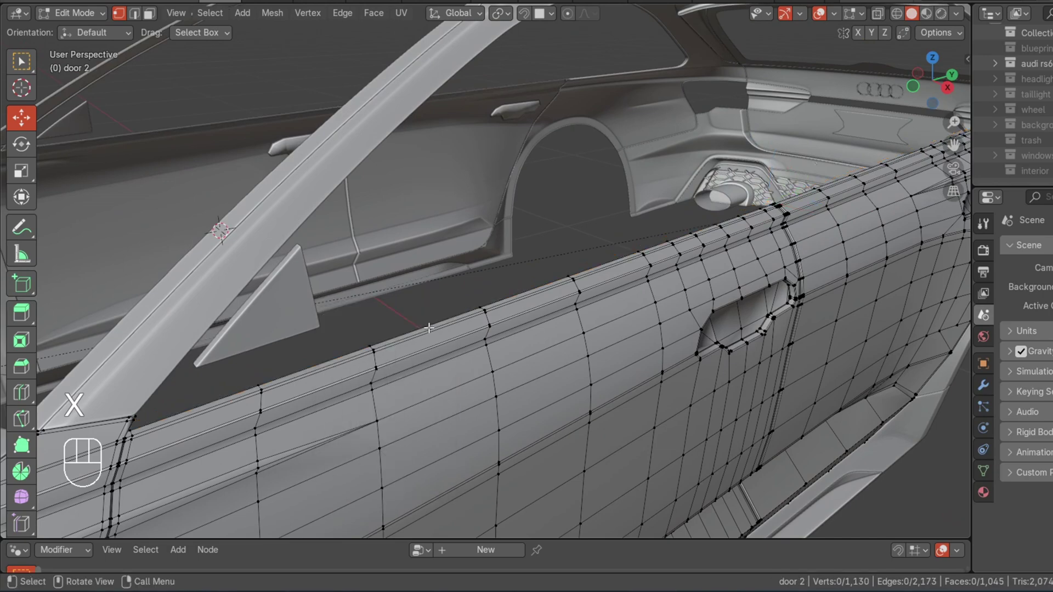
Delete the remaining lip vertex loop along the doors' window line
left_click(406, 335, "alt")
key("x")
left_click(404, 333)
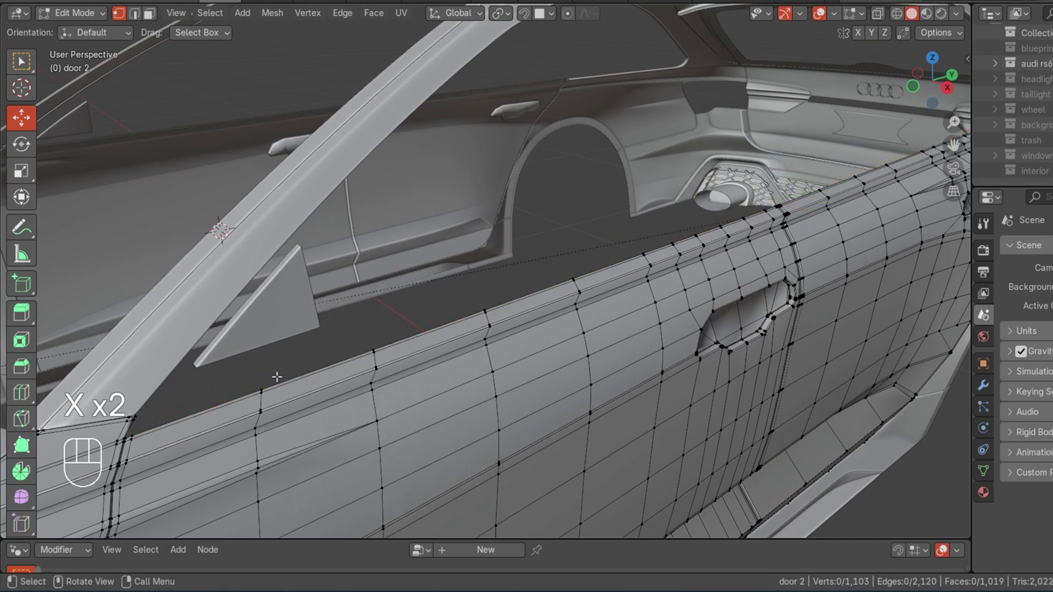
Fill the upper part of the gap between fender and front door with faces, starting at the window line
scroll(881, 79, "down", 1)
left_click_drag(940, 76, 880, 82)
scroll(919, 165, "down", 3)
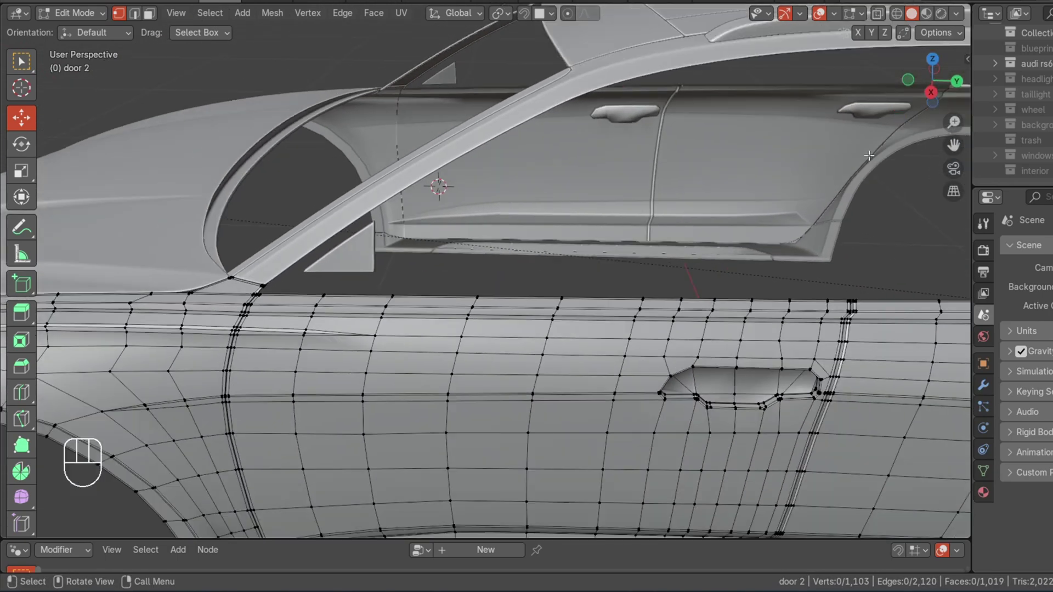
left_click_drag(951, 152, 1052, 126)
scroll(430, 266, "up", 7)
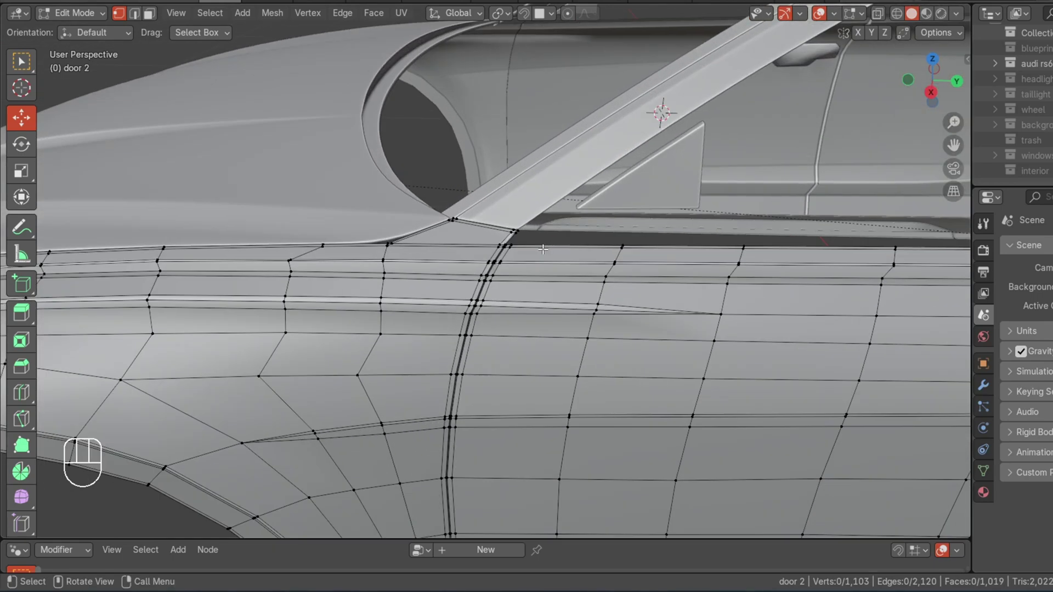
scroll(559, 198, "up", 2)
left_click(559, 175, "shift")
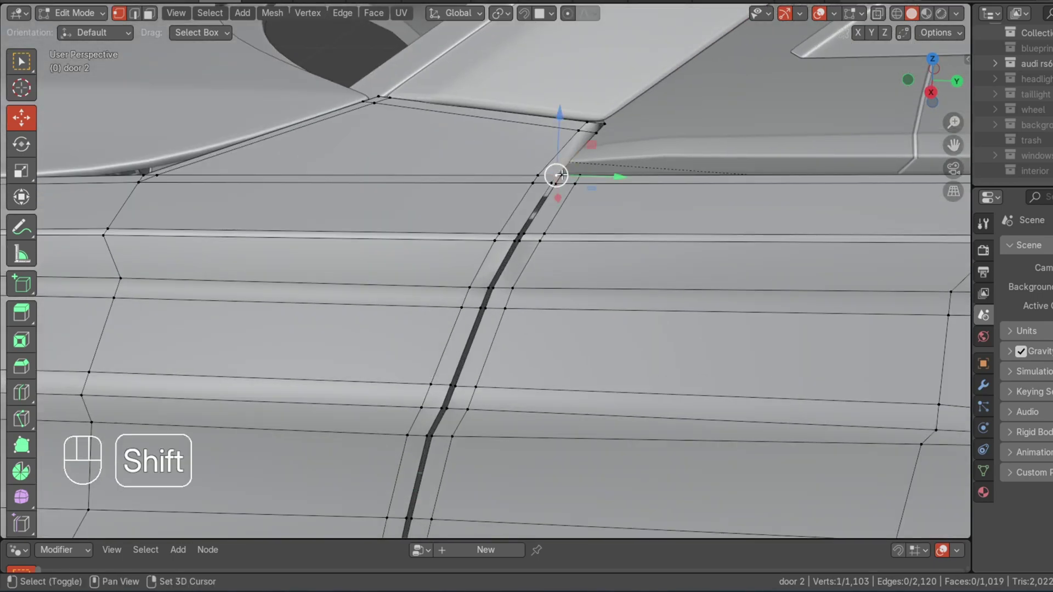
key("f")
left_click(555, 183)
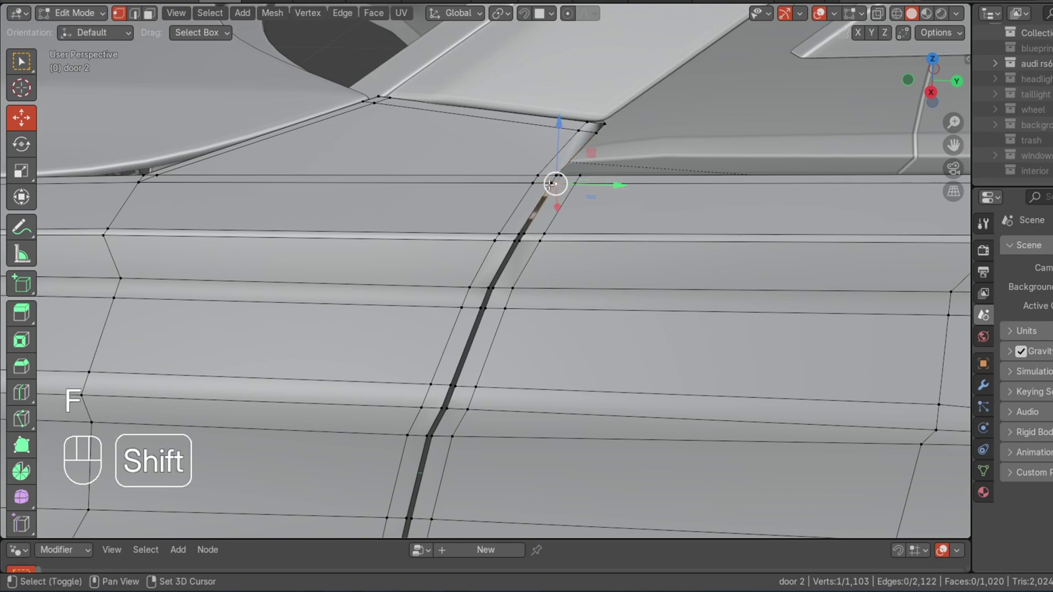
left_click(551, 183, "shift")
scroll(620, 183, "down", 1)
key("f")
key("f")
scroll(620, 182, "down", 3)
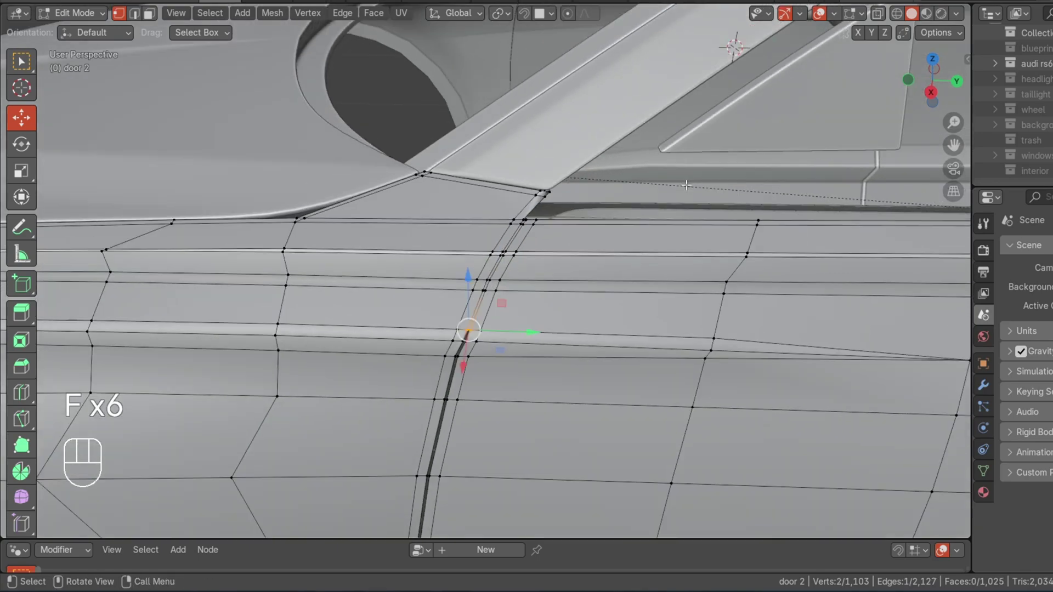
key("f")
Continue filling the fender-to-door gap with faces down towards the sill crease, undoing the last mismatched face
scroll(860, 106, "down", 5)
left_click_drag(927, 91, 927, 64)
middle_click_drag(636, 242, 851, 212)
scroll(851, 212, "down", 2)
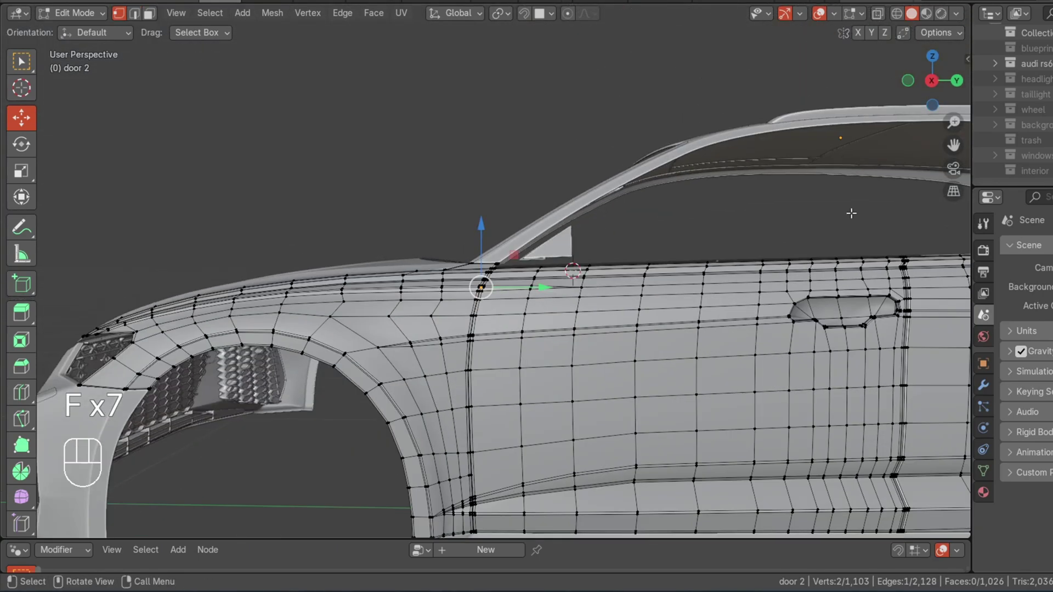
scroll(961, 216, "up", 2)
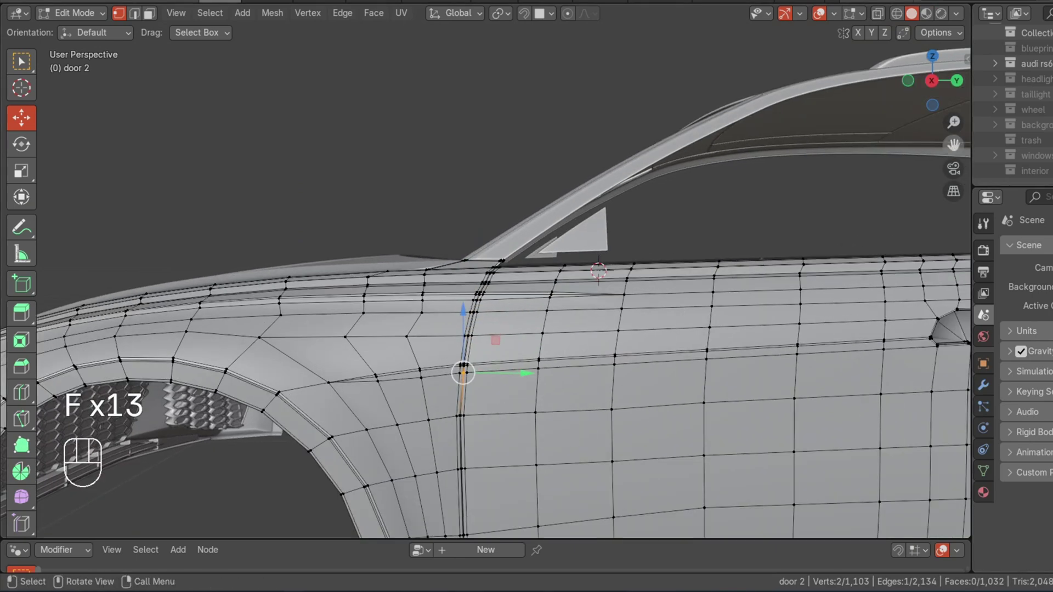
left_click_drag(954, 145, 971, 4)
key("f")
key("f")
scroll(671, 241, "up", 2)
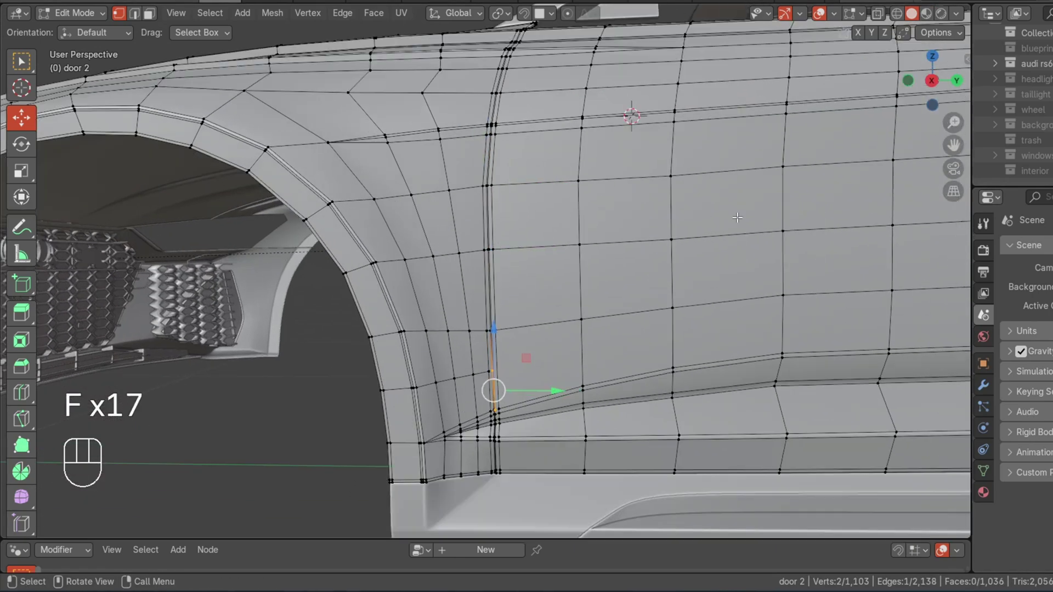
key("ctrl+z")
Slide the fender's extra three-vertex row beside the seam down onto the row at the sill crease
scroll(867, 144, "up", 1)
left_click_drag(949, 143, 965, 65)
key("alt+a")
left_click(516, 311)
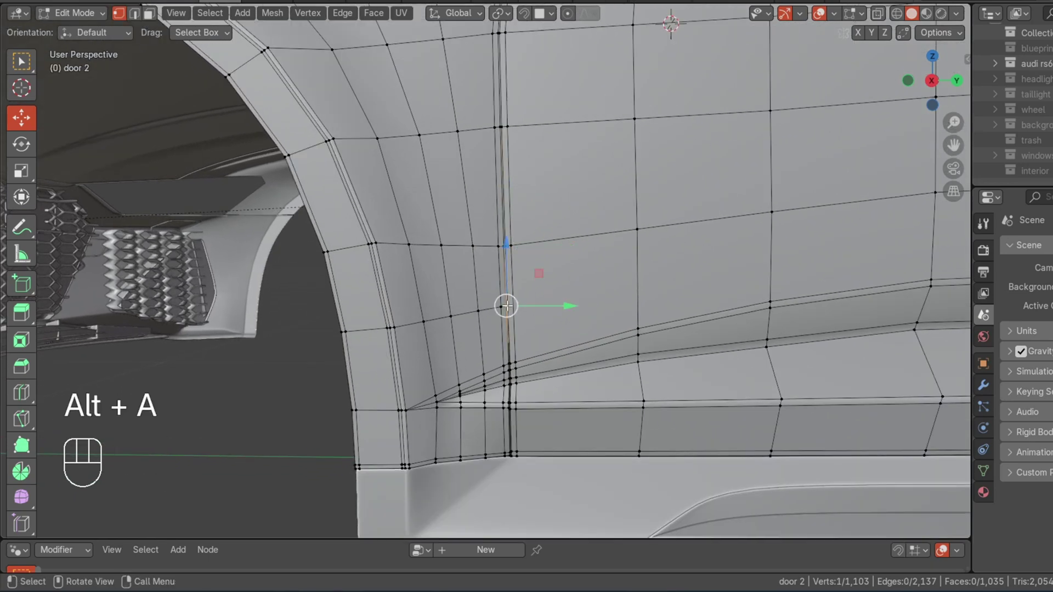
scroll(521, 305, "down", 2)
key("alt+a")
scroll(522, 303, "up", 2)
scroll(523, 303, "up", 3)
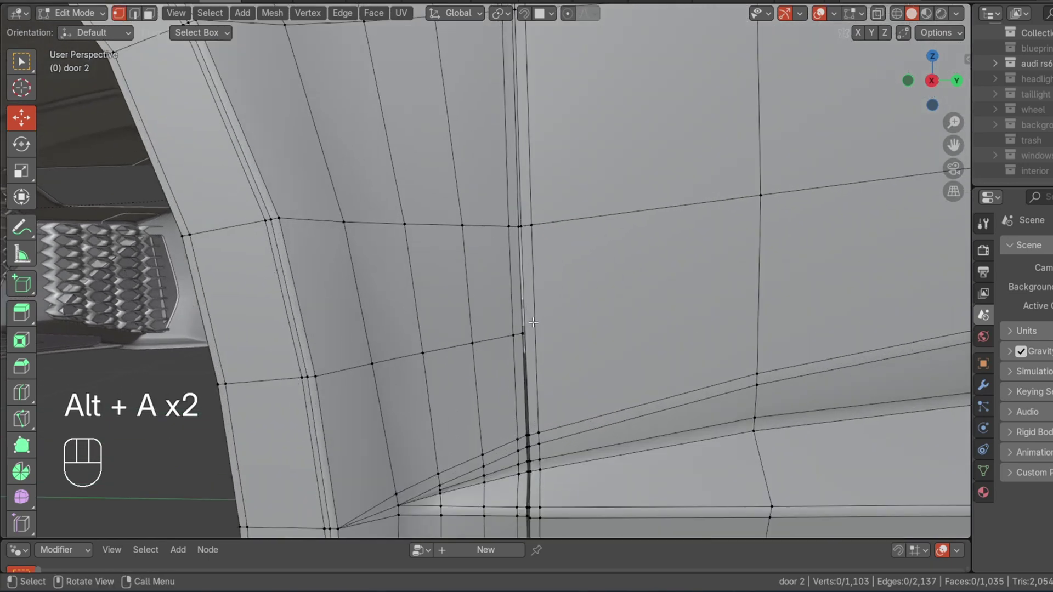
scroll(521, 329, "down", 2)
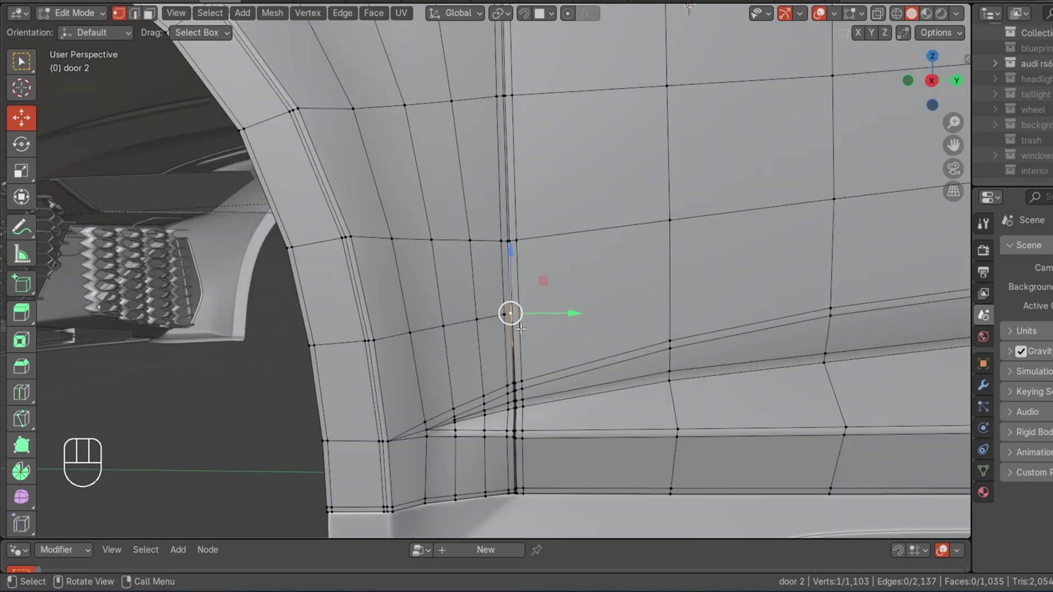
scroll(476, 313, "down", 2)
scroll(438, 315, "up", 1)
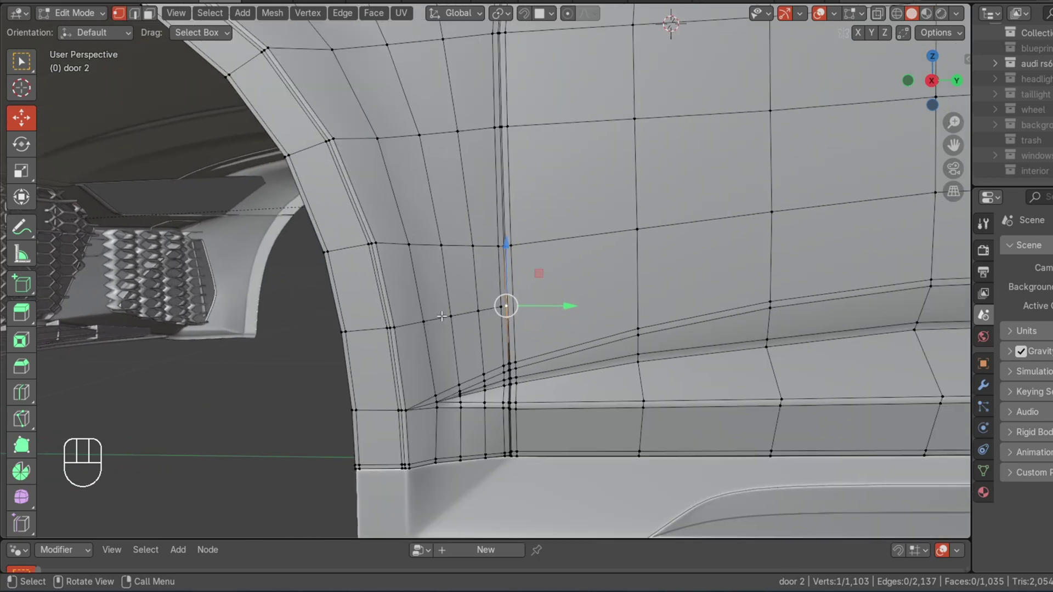
left_click(477, 311, "ctrl")
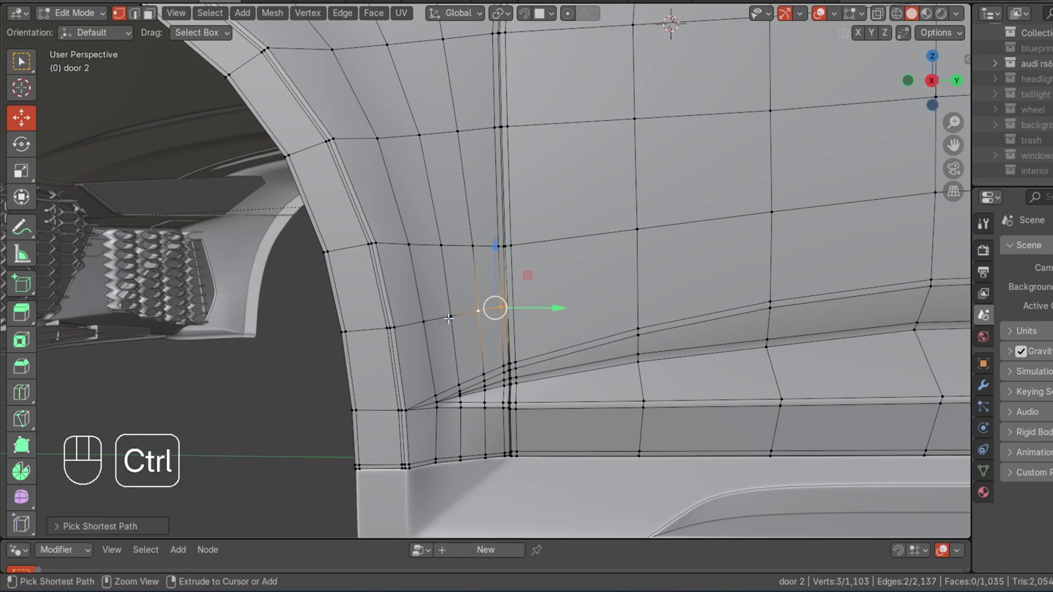
key("g")
key("g")
left_click(599, 398)
Merge all overlapping vertices of the joined panel by distance
key("a")
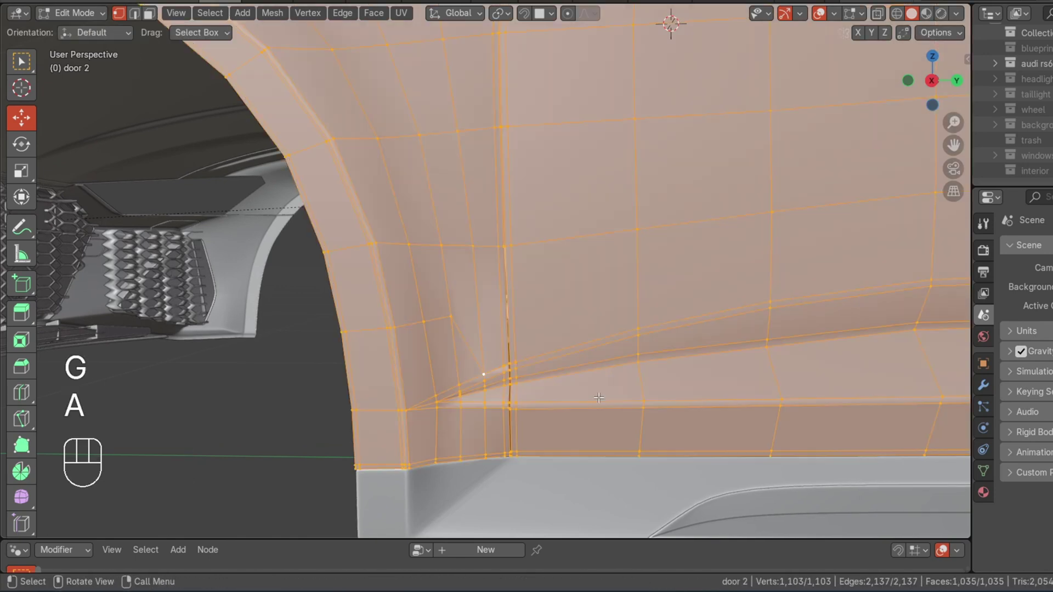
key("m")
left_click(586, 354)
key("alt+a")
Fill the rest of the fender-to-door gap with faces down to the panel's lower edge
scroll(518, 223, "up", 3)
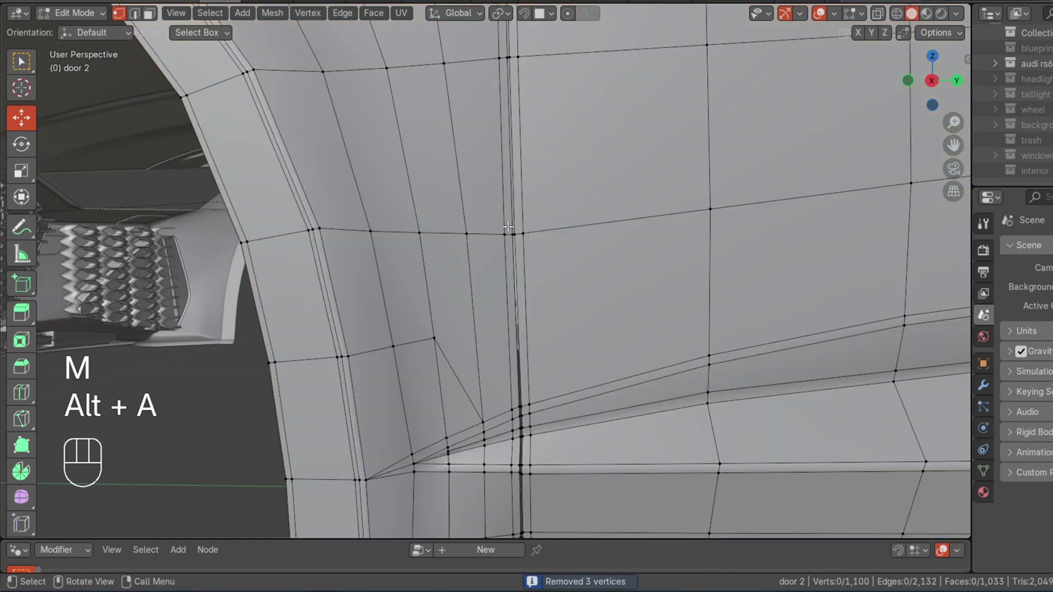
left_click(521, 226, "shift")
scroll(518, 225, "down", 3)
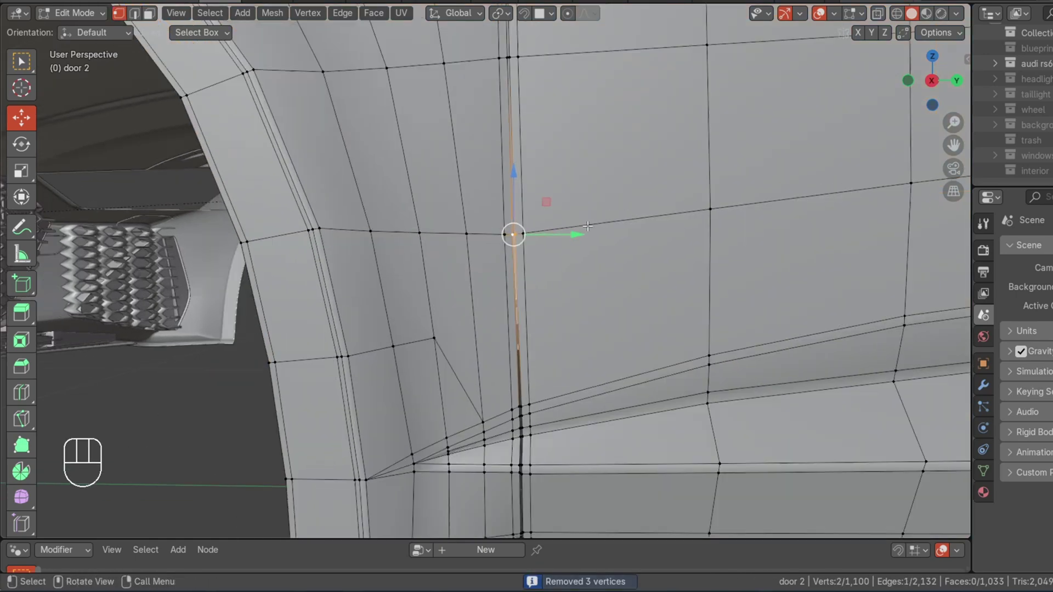
left_click(508, 365, "shift")
key("f")
scroll(658, 244, "up", 3)
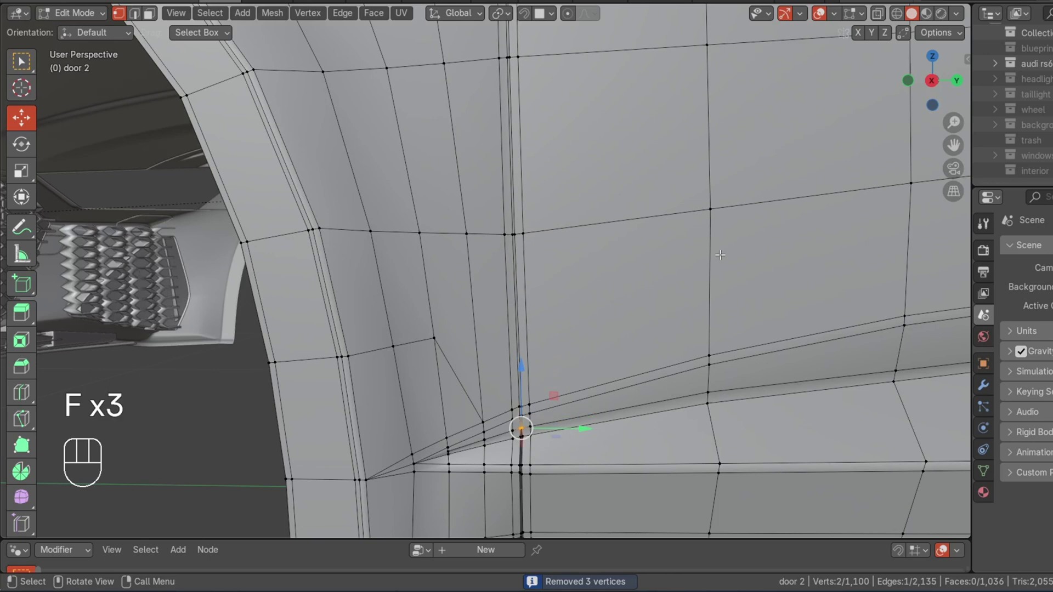
scroll(695, 257, "down", 3)
scroll(700, 263, "up", 3)
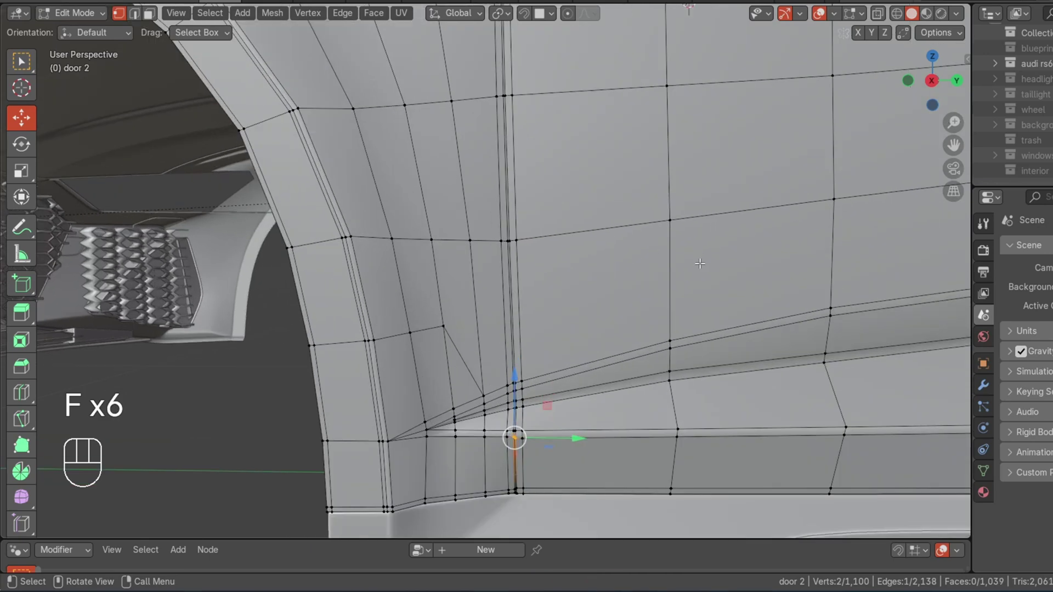
key("alt+a")
Slide the door-side support loop beside the filled seam onto the neighbouring loop of the door's front edge
scroll(526, 321, "up", 2)
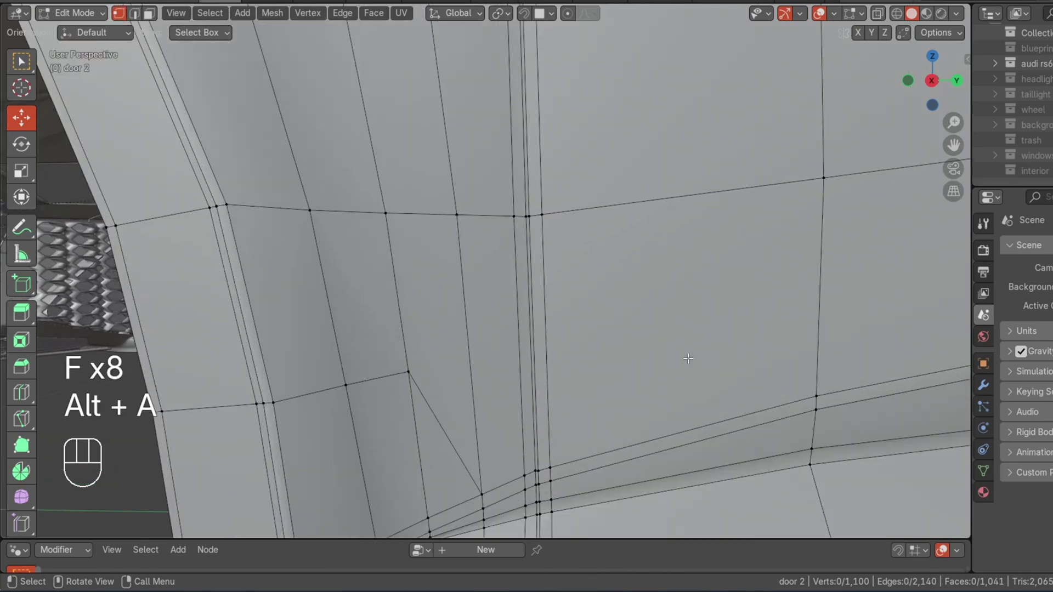
left_click(524, 317, "alt")
scroll(524, 316, "down", 5)
scroll(499, 219, "up", 3)
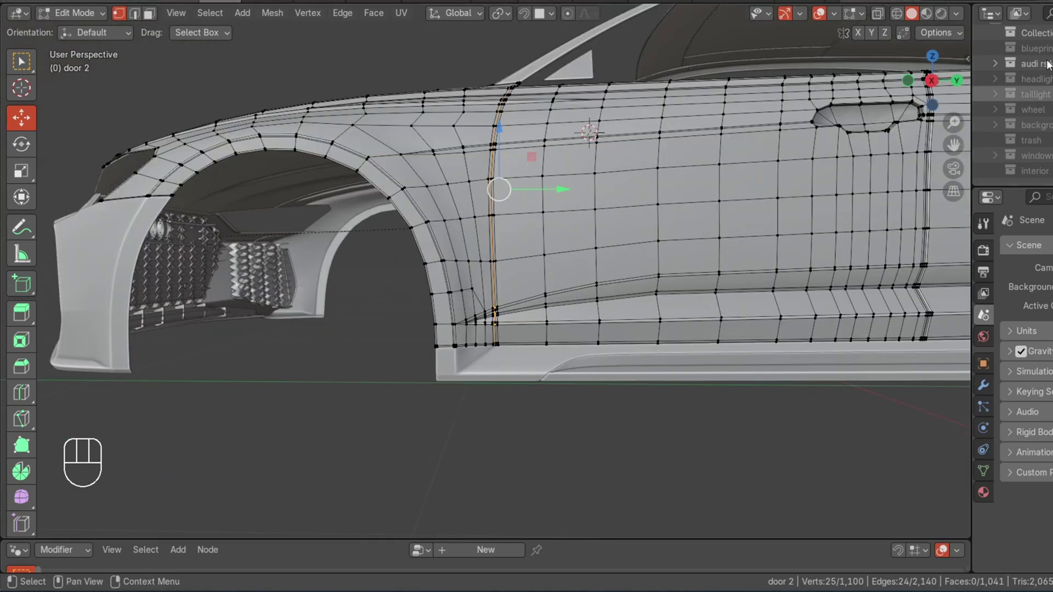
left_click_drag(952, 81, 864, 77)
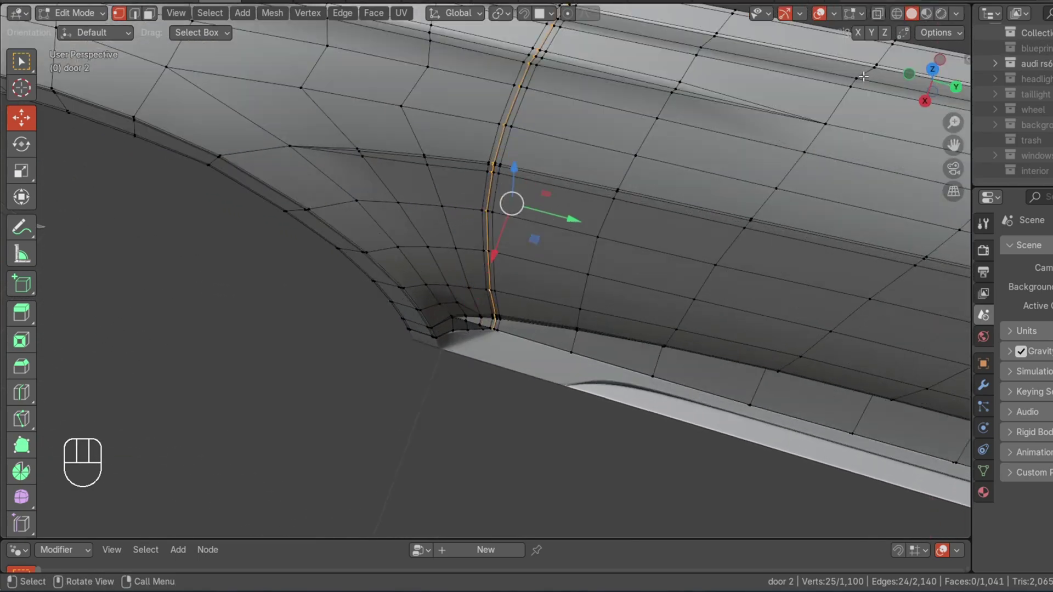
left_click_drag(952, 153, 897, 317)
scroll(589, 225, "up", 3)
key("alt+a")
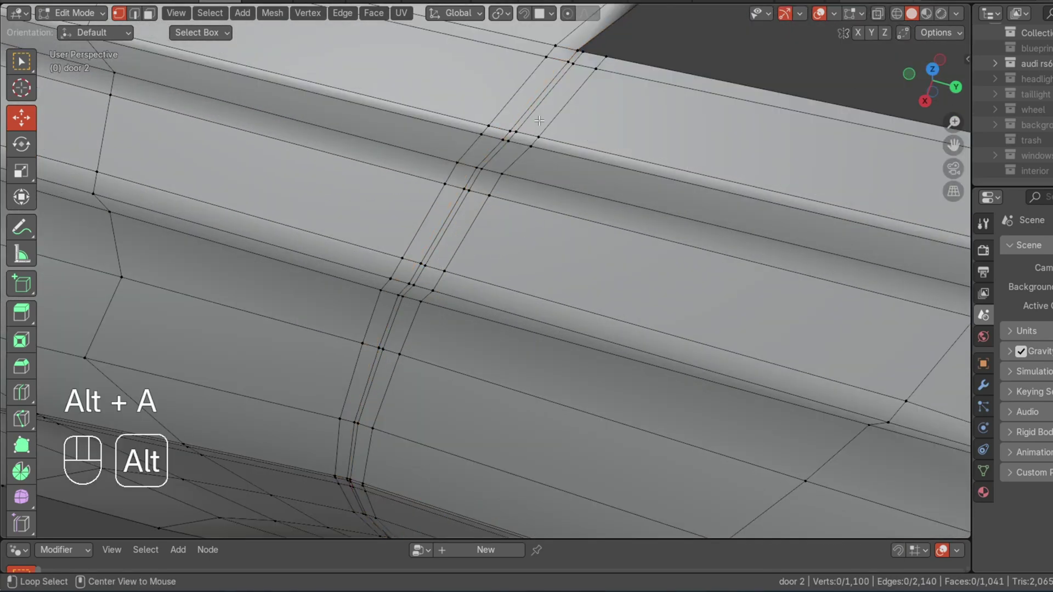
left_click(541, 122, "alt")
scroll(559, 142, "down", 2)
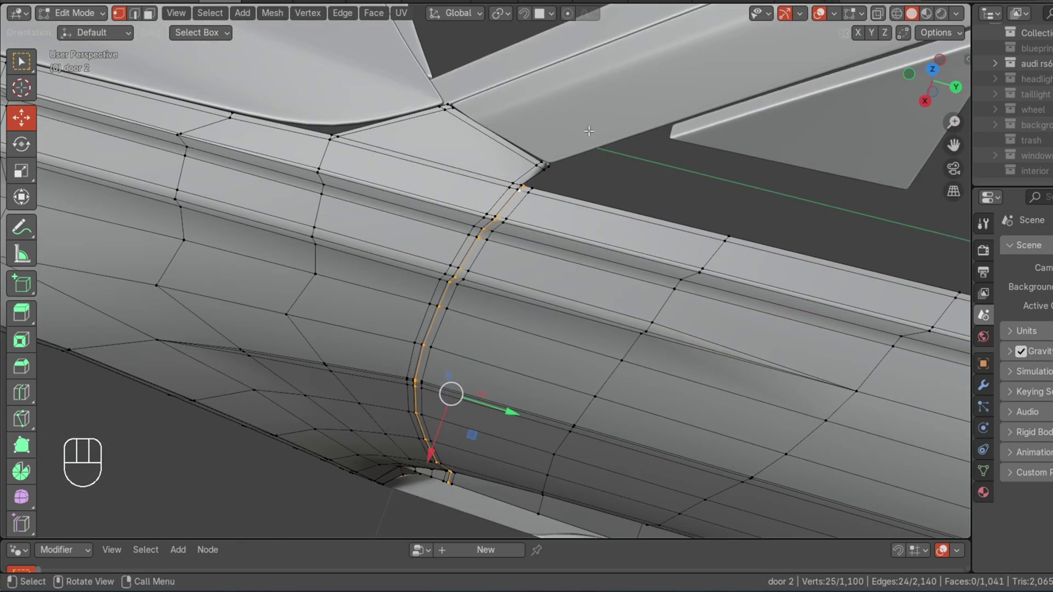
scroll(569, 163, "up", 1)
key("g")
right_click(623, 183)
Select the whole mesh and merge the vertices of the collapsed seam loop by distance
key("a")
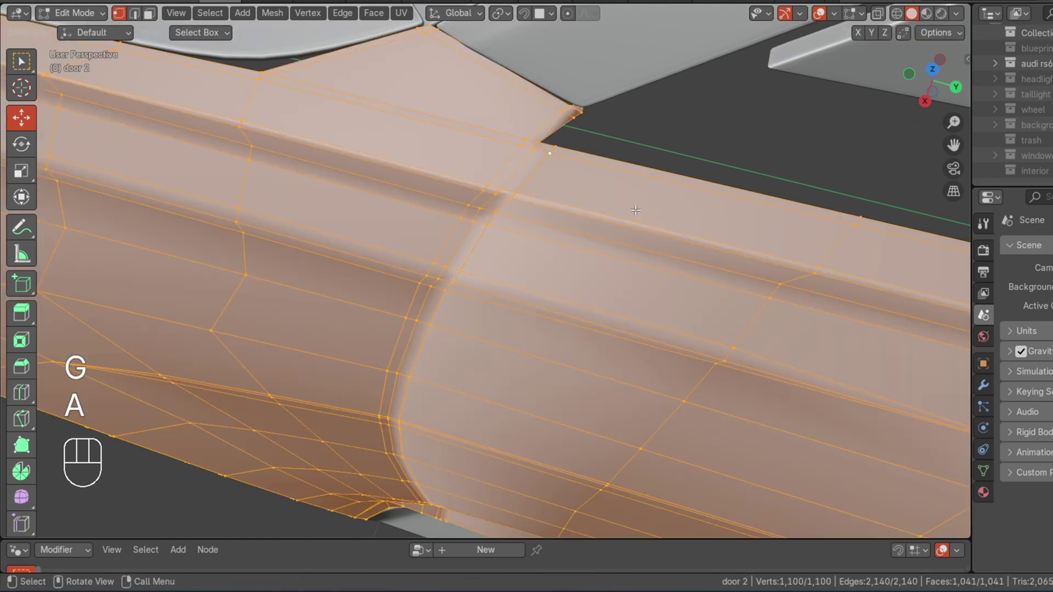
scroll(636, 212, "down", 1)
key("m")
left_click(637, 213)
scroll(637, 212, "down", 4)
key("alt+a")
Edge-slide the door-side loop of the seam slightly away from the fender to even out the loop spacing
middle_click_drag(674, 242, 715, 153)
scroll(530, 181, "up", 2)
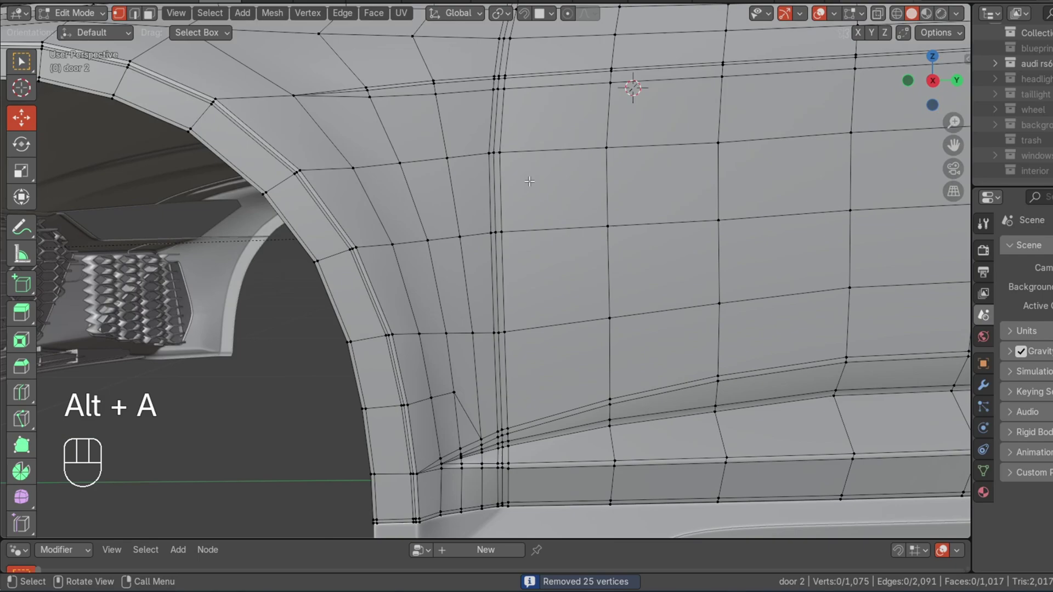
left_click(501, 169, "alt")
middle_click_drag(501, 170, 636, 212)
left_click(449, 197, "alt")
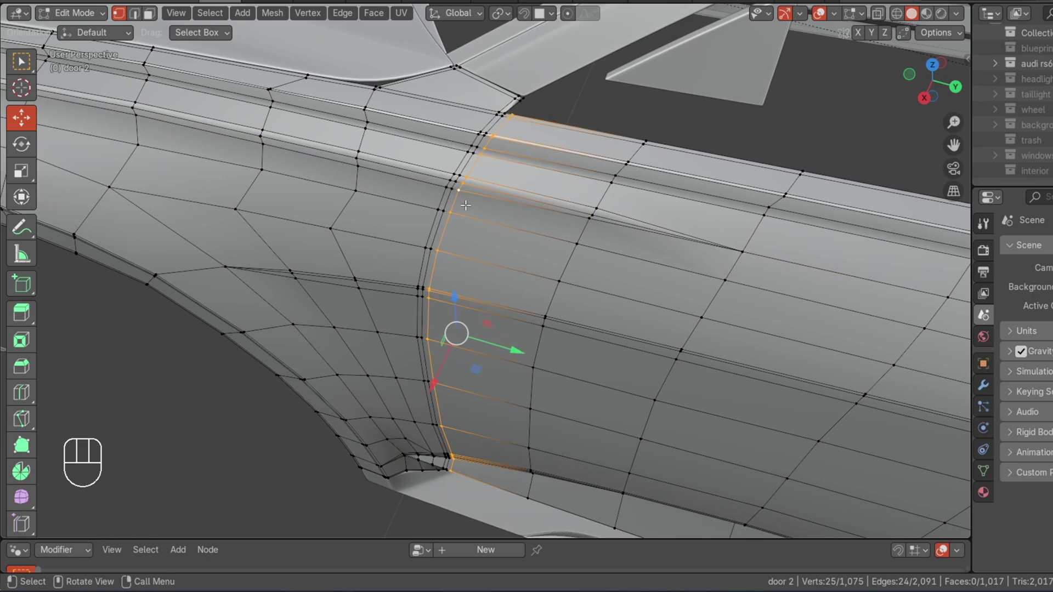
key("g")
key("g")
key("shift")
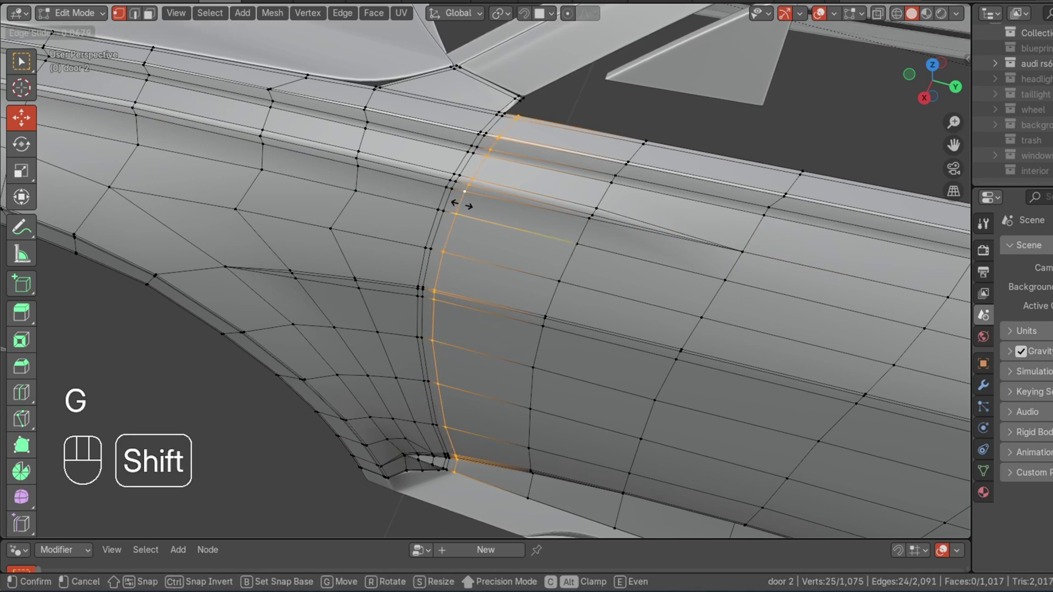
left_click(447, 195, "shift")
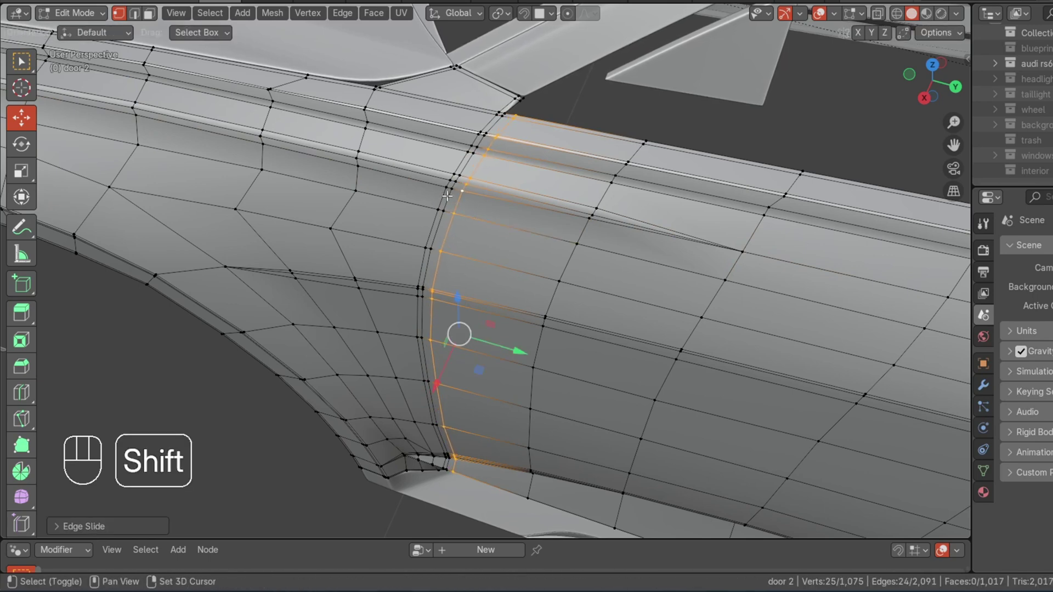
Edge-slide the door-side seam loop a small amount back toward the fender
left_click_drag(921, 87, 946, 87)
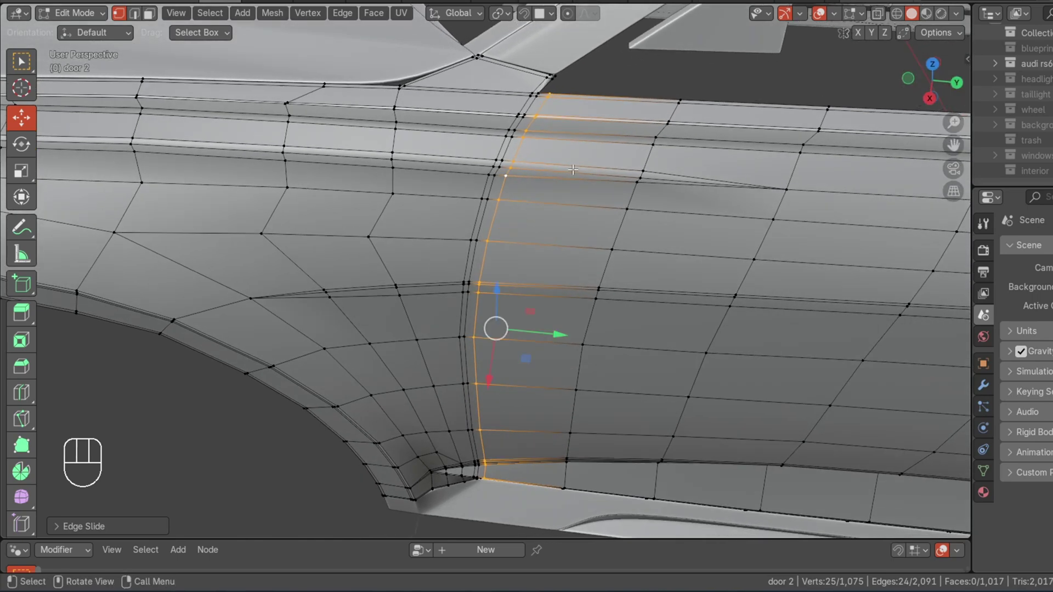
key("g")
key("g")
key("shift")
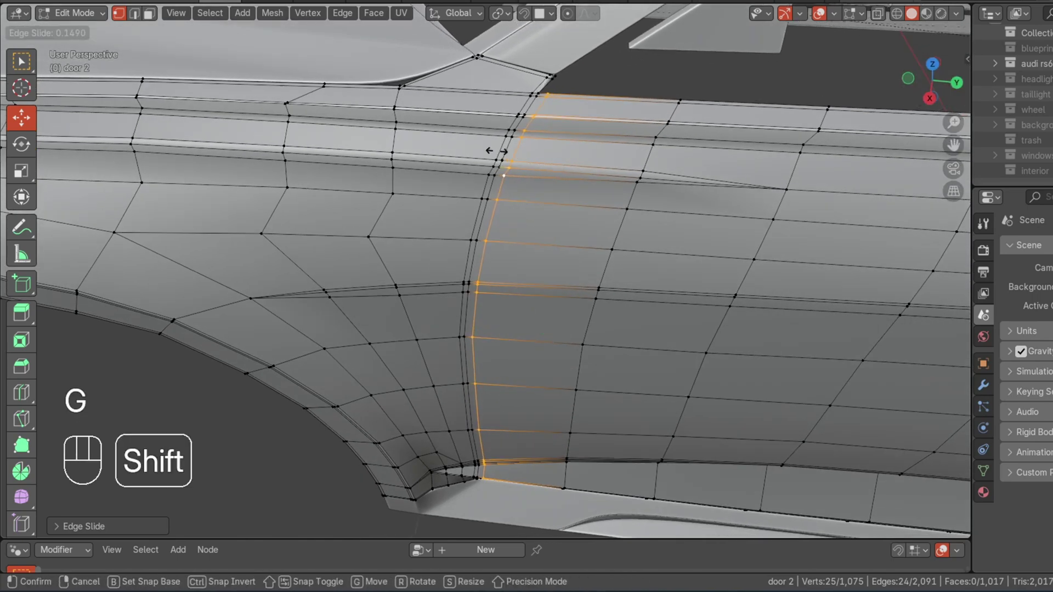
left_click(524, 155)
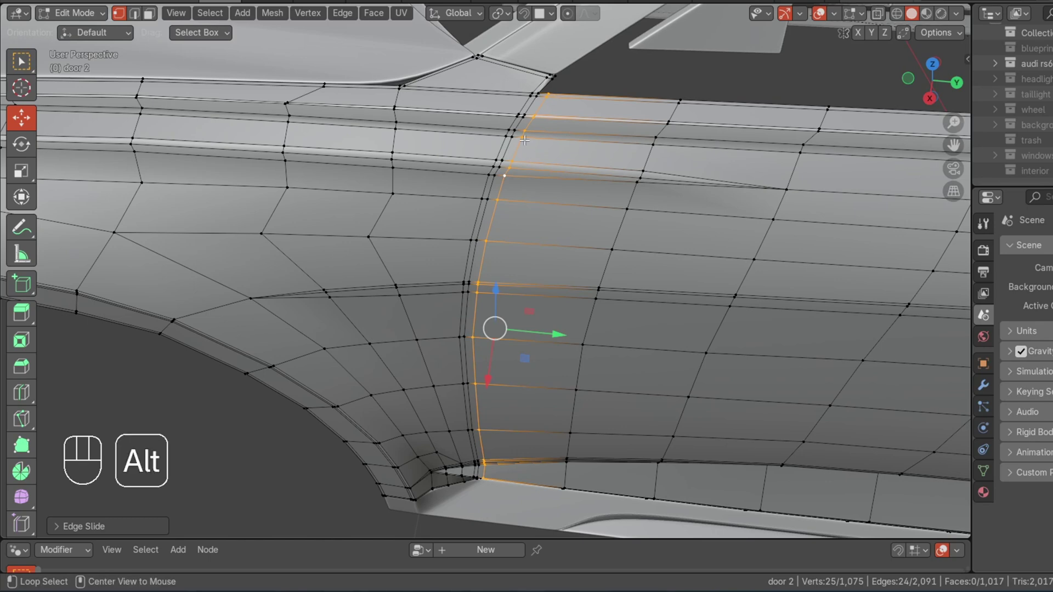
key("alt+a")
key("ctrl+r")
left_click(534, 113)
left_click(534, 114)
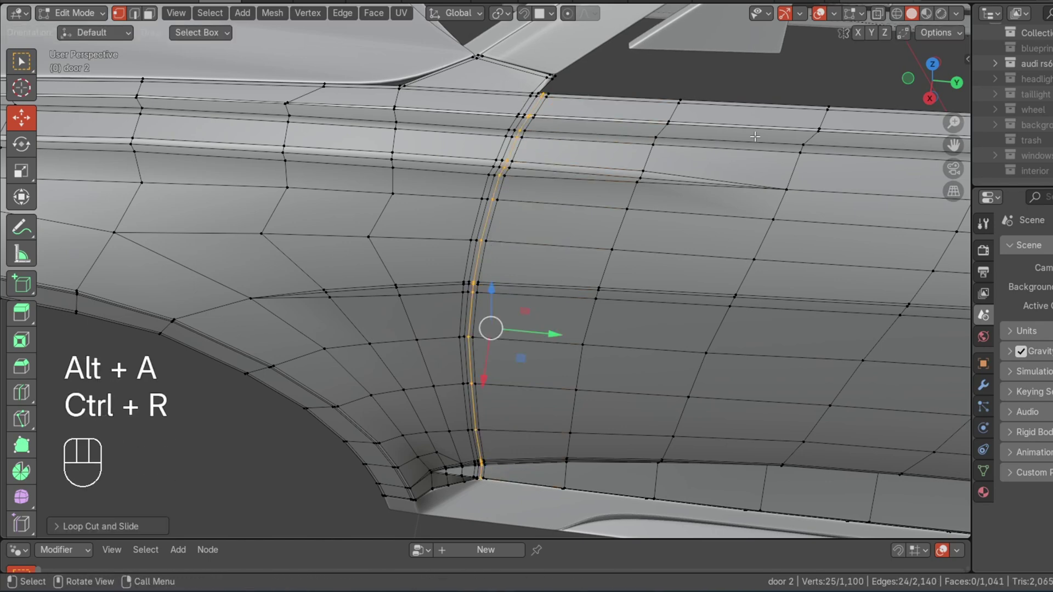
scroll(649, 120, "up", 2)
key("ctrl+z")
scroll(604, 126, "down", 2)
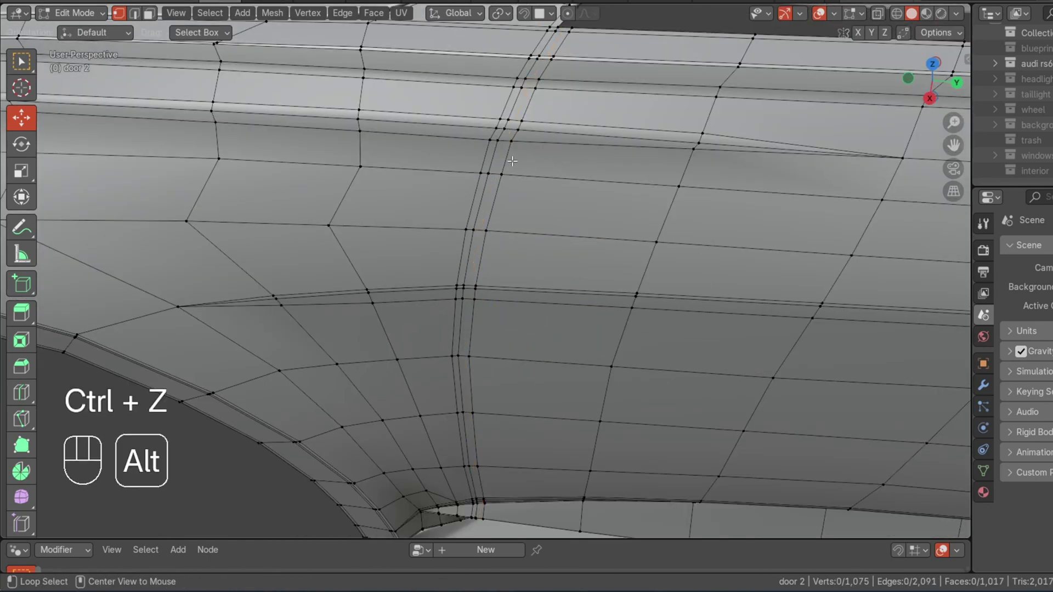
Reselect the door-side seam loop and edge-slide it closer to the fender to narrow the seam strip
left_click(604, 160, "alt")
key("g")
key("g")
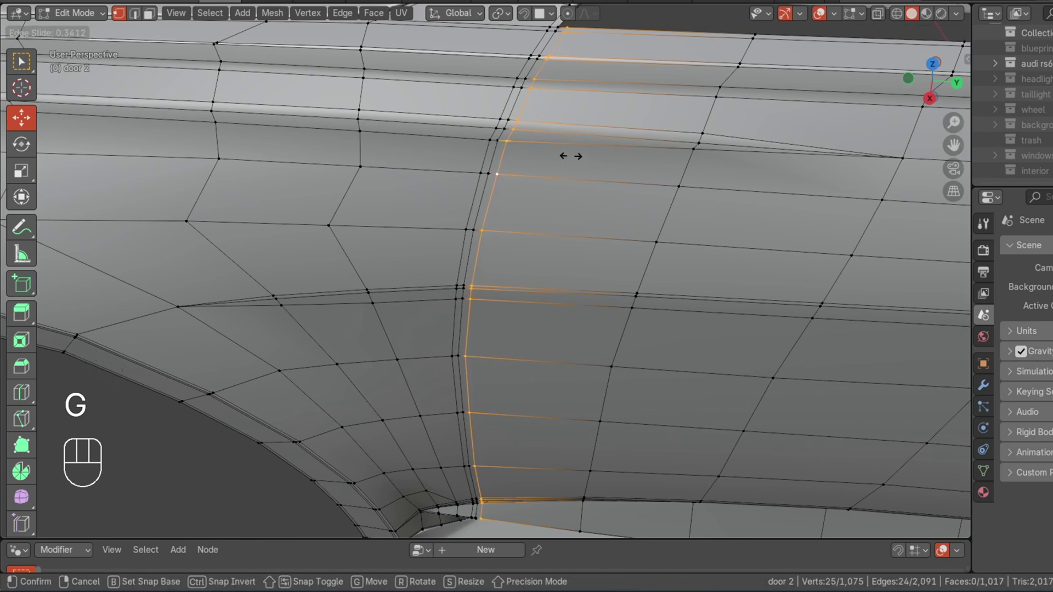
left_click(574, 156)
Insert one centred edge loop along the narrow strip between the fender and door seam loops
key("ctrl+r")
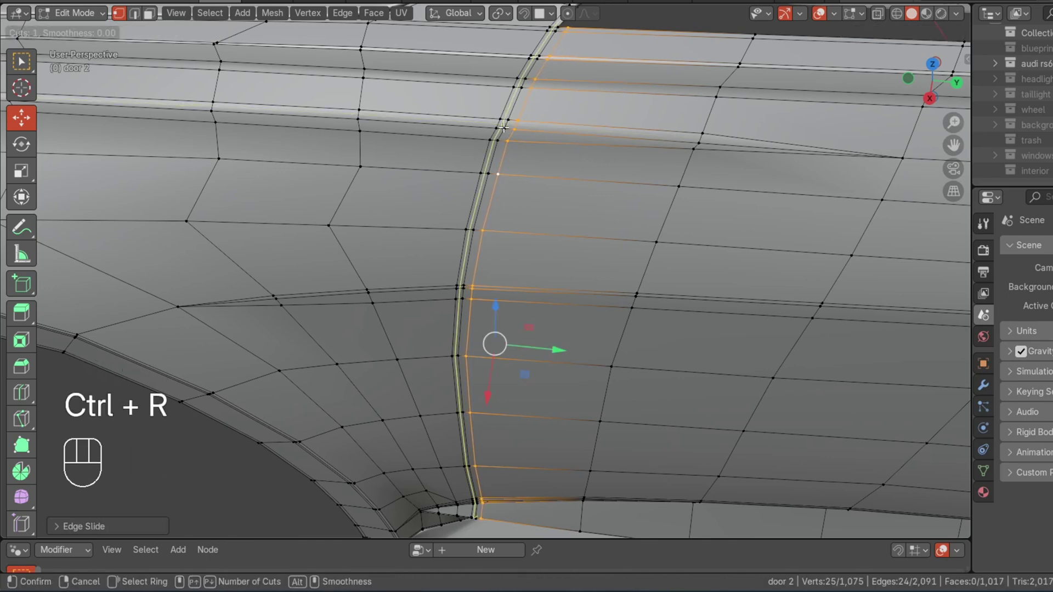
left_click(507, 129)
left_click(506, 129)
scroll(565, 159, "down", 3)
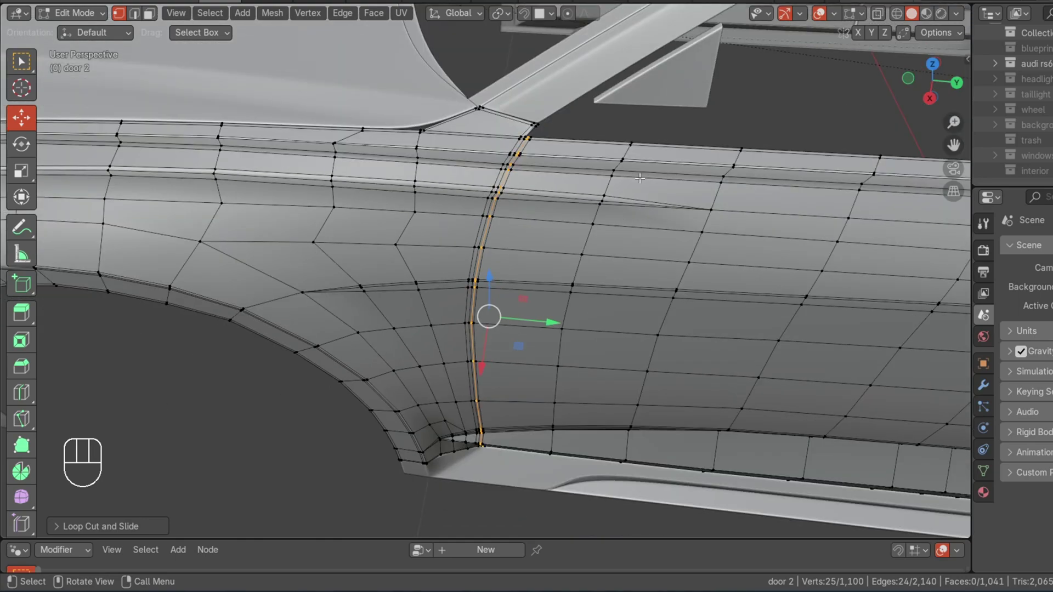
Push the new seam loop inward with Shrink/Fatten to form a recessed panel gap
scroll(625, 187, "up", 2)
middle_click_drag(626, 188, 537, 164)
key("alt+s")
key("shift")
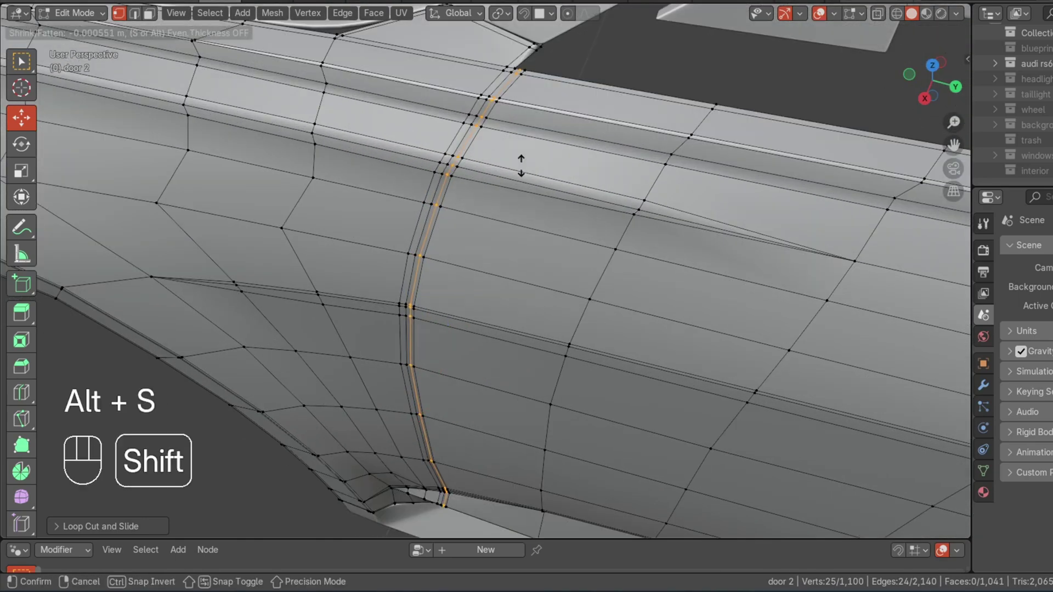
left_click(569, 218)
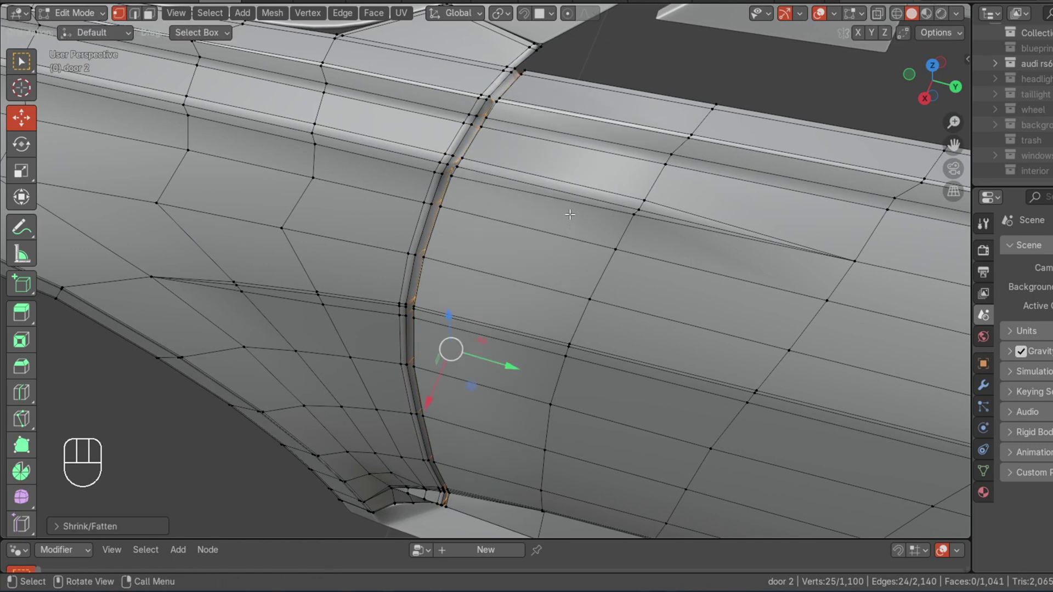
Turn on X-ray display and slide the misplaced gap-floor vertex at the upper body crease along its edge
key("alt+a")
left_click_drag(906, 86, 905, 108)
scroll(848, 123, "up", 4)
left_click_drag(936, 77, 929, 76)
left_click(878, 15)
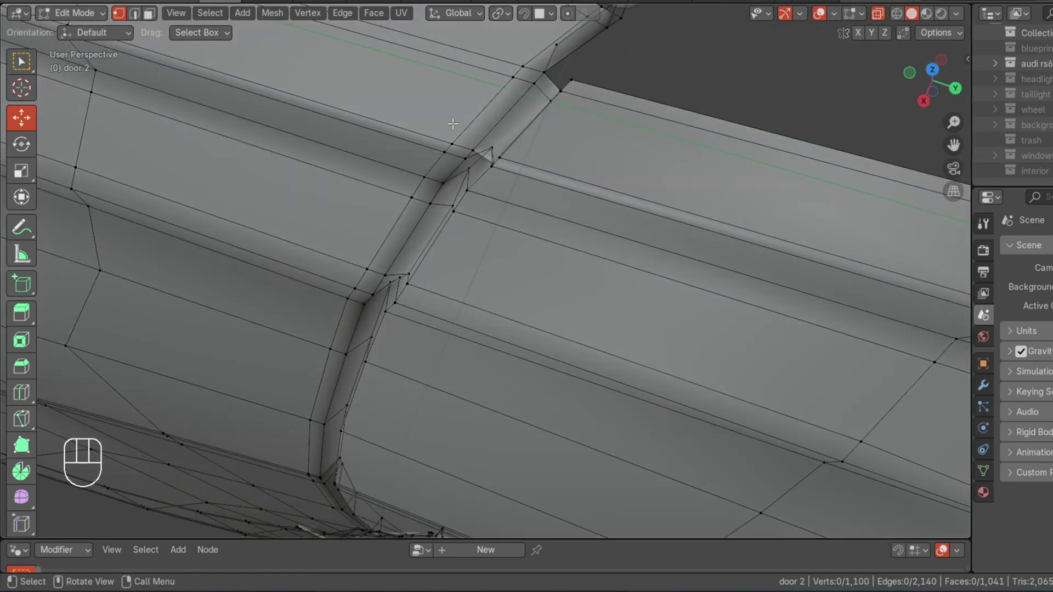
key("g")
key("g")
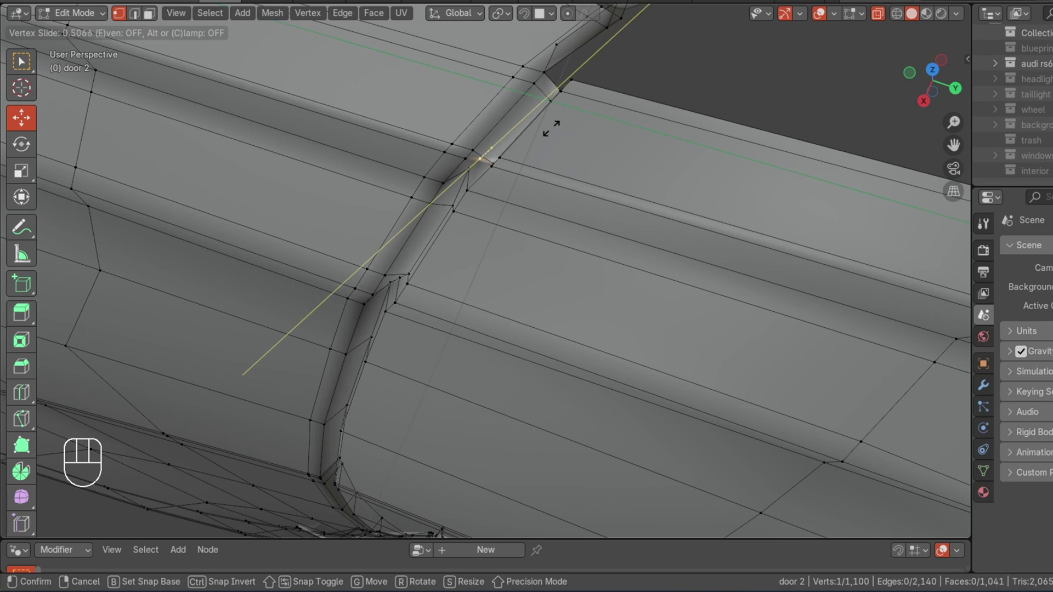
left_click(478, 160)
key("alt+a")
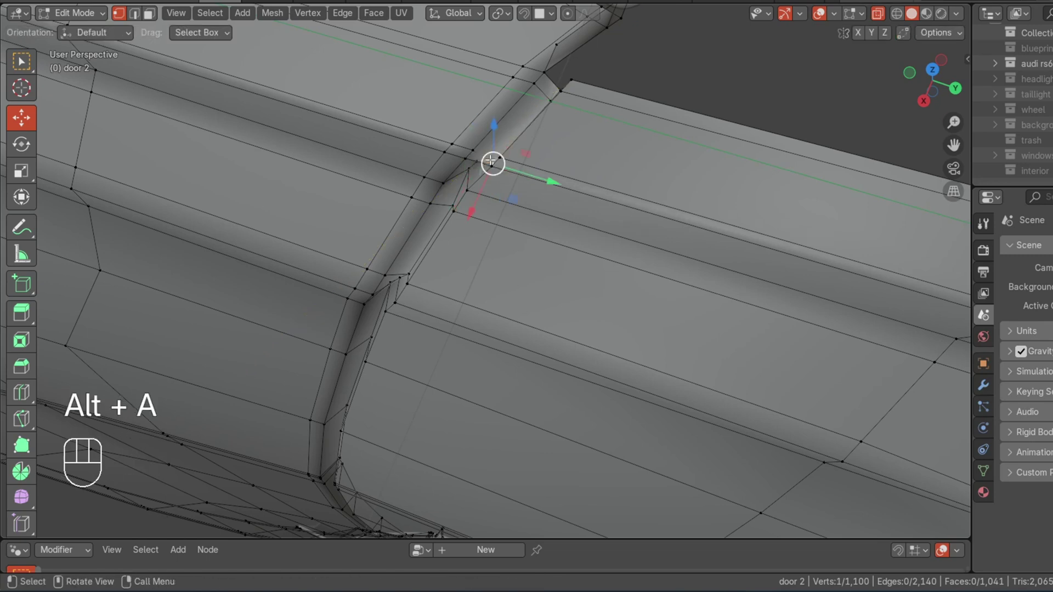
Move the gap-floor vertex at the upper crease toward the fender and slightly down to line up the groove
left_click_drag(551, 176, 484, 173)
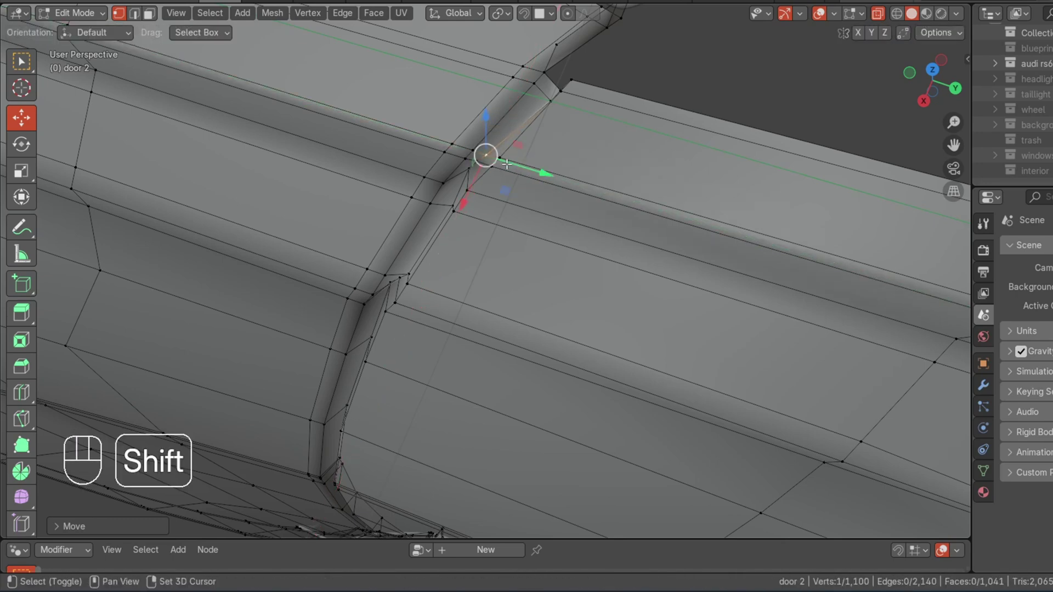
right_click(469, 168, "shift")
left_click_drag(923, 82, 931, 79)
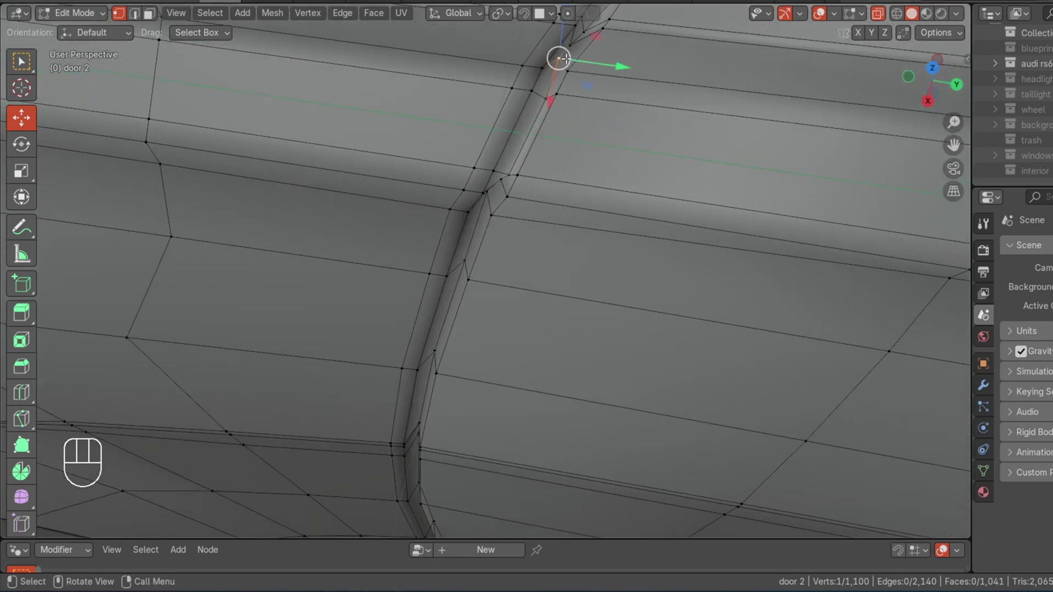
left_click_drag(556, 32, 550, 43)
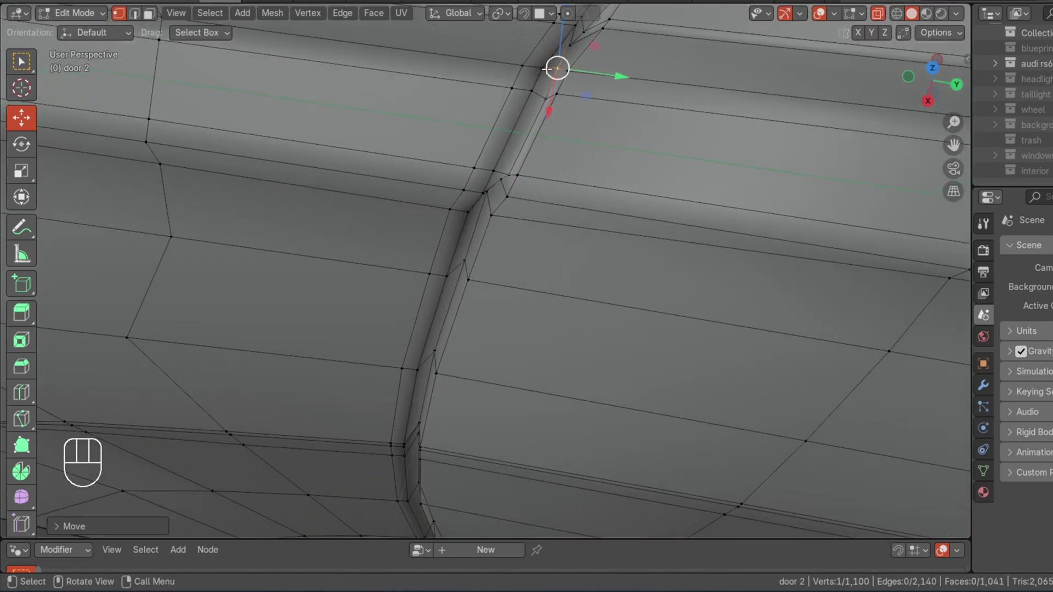
key("alt+a")
Reposition the remaining uneven gap-floor vertices around the shoulder creases and check the groove's smoothed result in Object Mode
scroll(557, 68, "down", 2)
left_click_drag(917, 95, 930, 82)
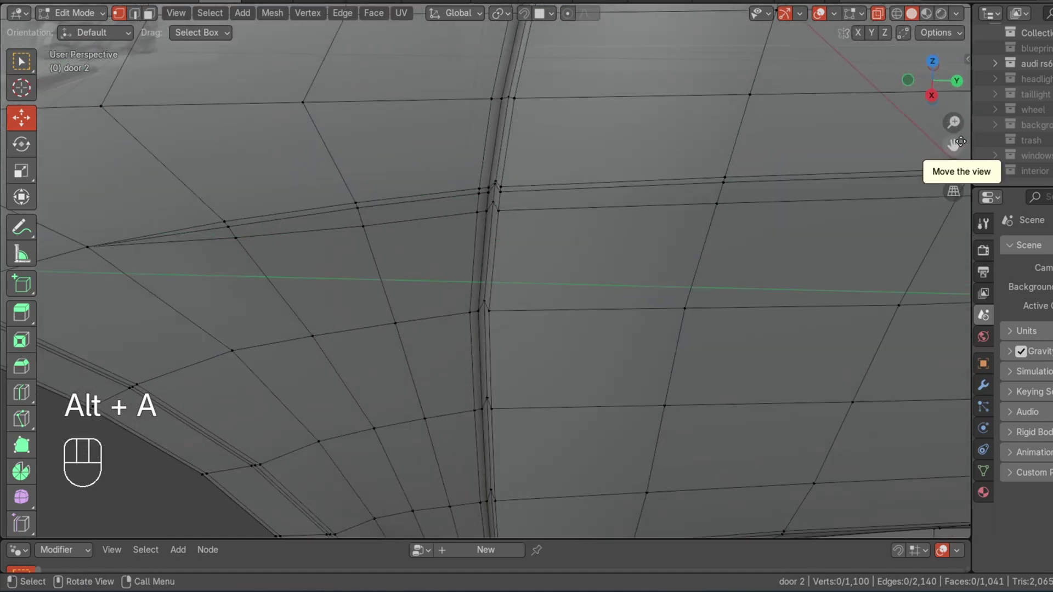
left_click_drag(954, 144, 956, 299)
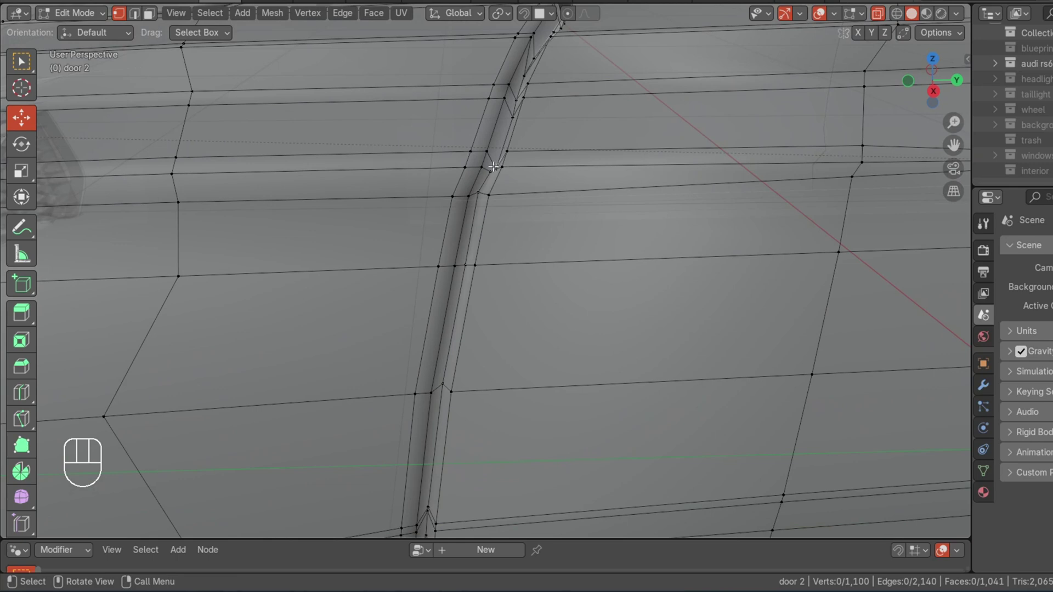
left_click_drag(495, 140, 495, 134)
left_click_drag(535, 163, 523, 156)
left_click(512, 119)
left_click_drag(549, 115, 527, 109, "shift")
left_click(494, 162)
left_click_drag(532, 161, 556, 156)
scroll(560, 153, "down", 4)
key("alt+a")
key("Tab")
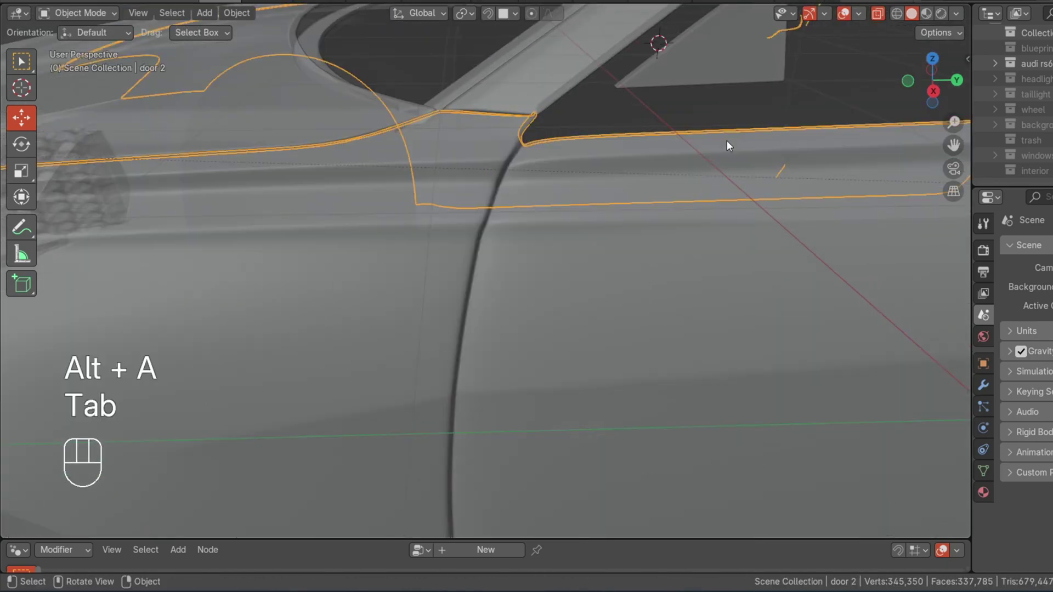
scroll(727, 141, "down", 4)
left_click_drag(926, 67, 919, 32)
In the right side view, move the two vertices at the groove's lower end down toward the panels' bottom edge
key("Tab")
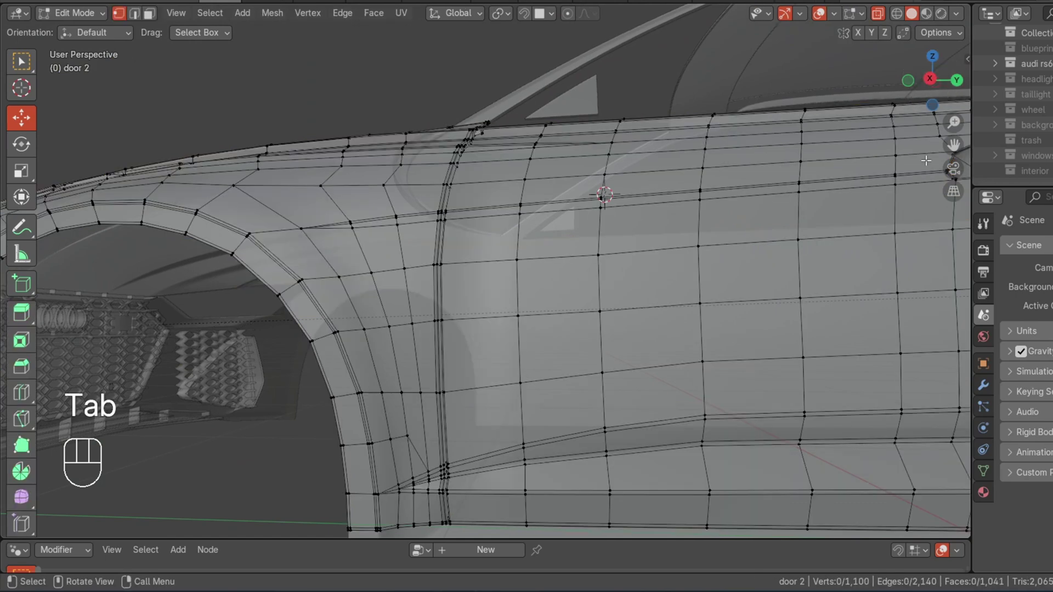
left_click_drag(954, 148, 992, 31)
scroll(776, 209, "up", 4)
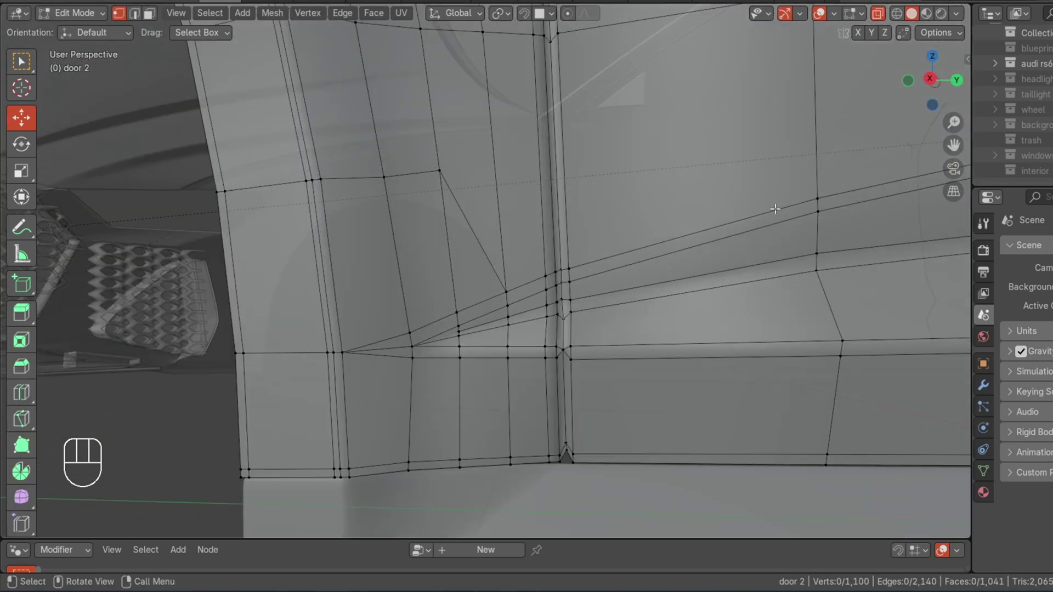
left_click(565, 444, "shift")
key("KP_3")
scroll(743, 250, "up", 3)
left_click_drag(953, 145, 825, 2)
scroll(456, 313, "up", 5)
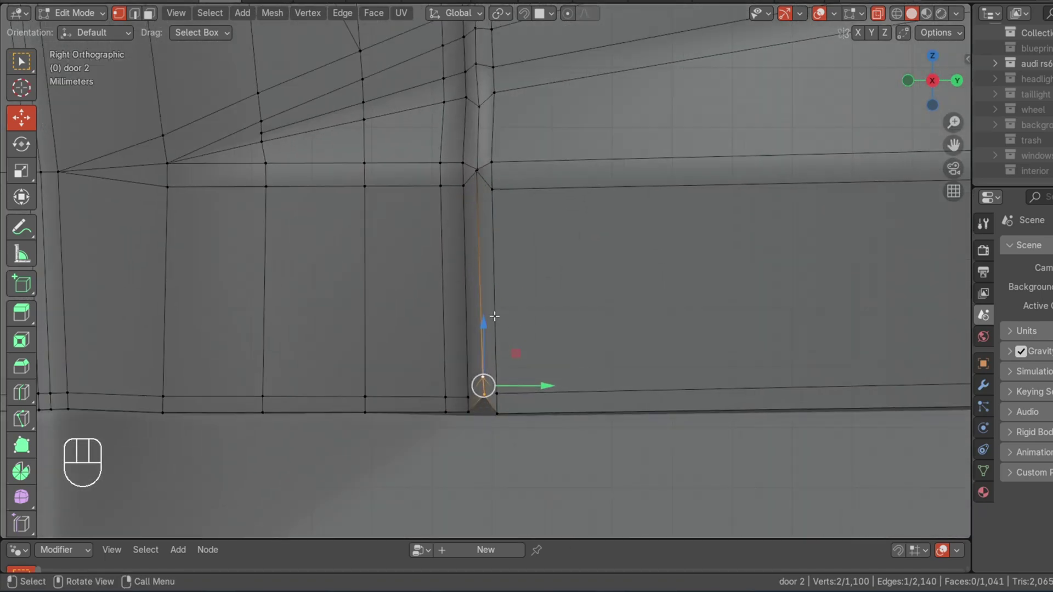
left_click_drag(484, 323, 488, 337)
key("alt+a")
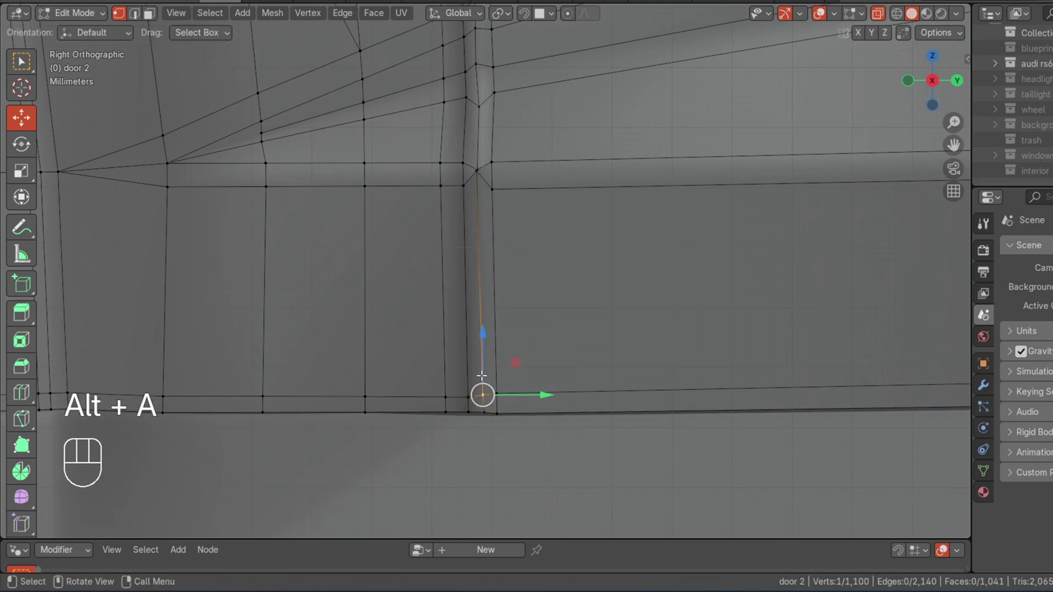
Select the edge loop just above the fender and door panels' bottom edge, leaving out the vertices at its rear end
scroll(611, 357, "down", 2)
left_click(596, 343, "alt")
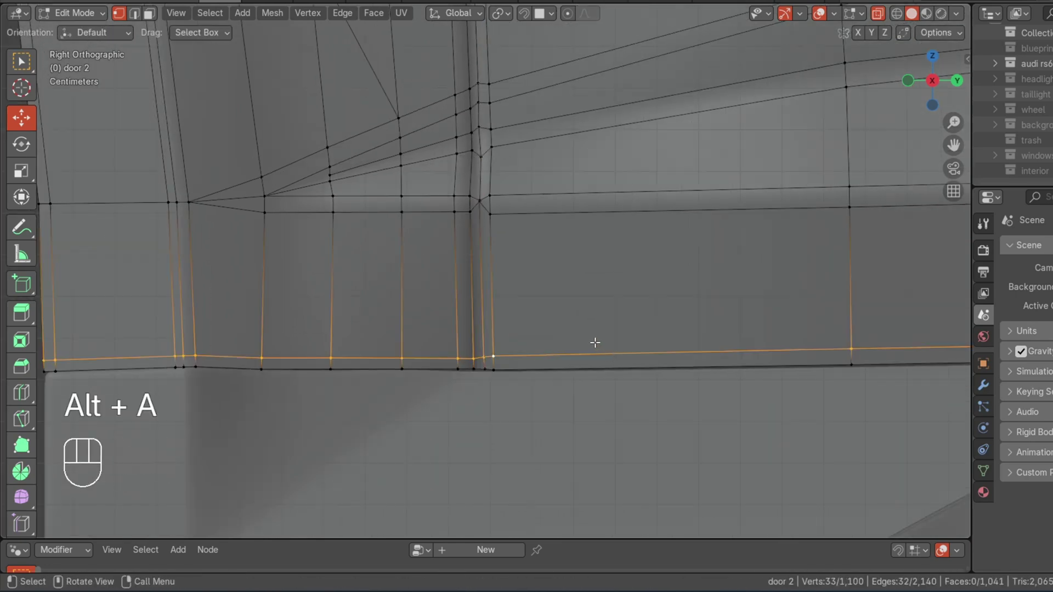
scroll(595, 342, "down", 3)
scroll(803, 271, "down", 2)
scroll(803, 271, "up", 2)
scroll(825, 266, "down", 2)
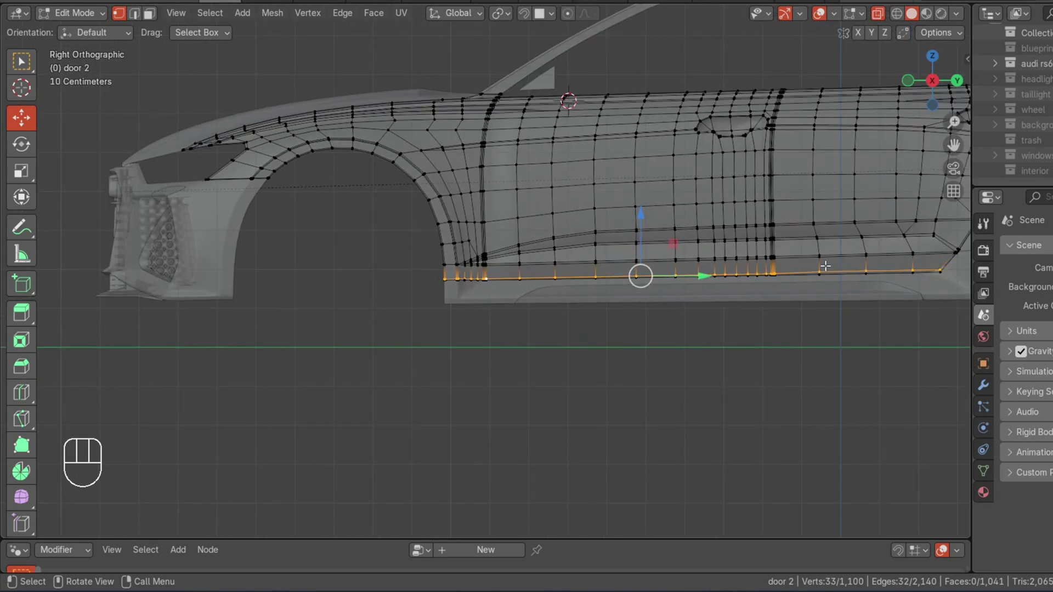
left_click(933, 269, "shift")
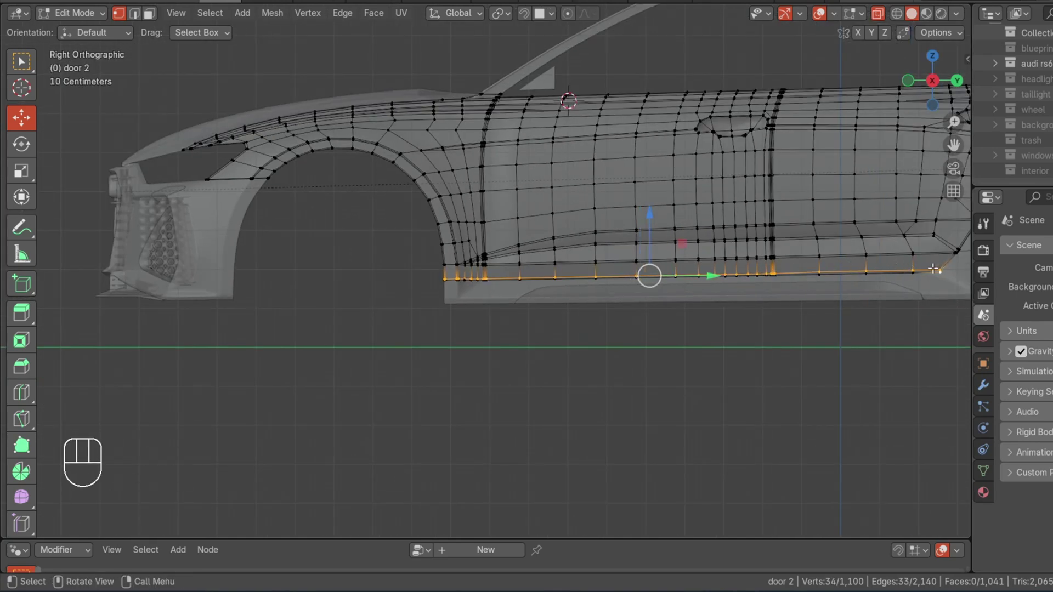
key("ctrl+z")
left_click(941, 270, "shift")
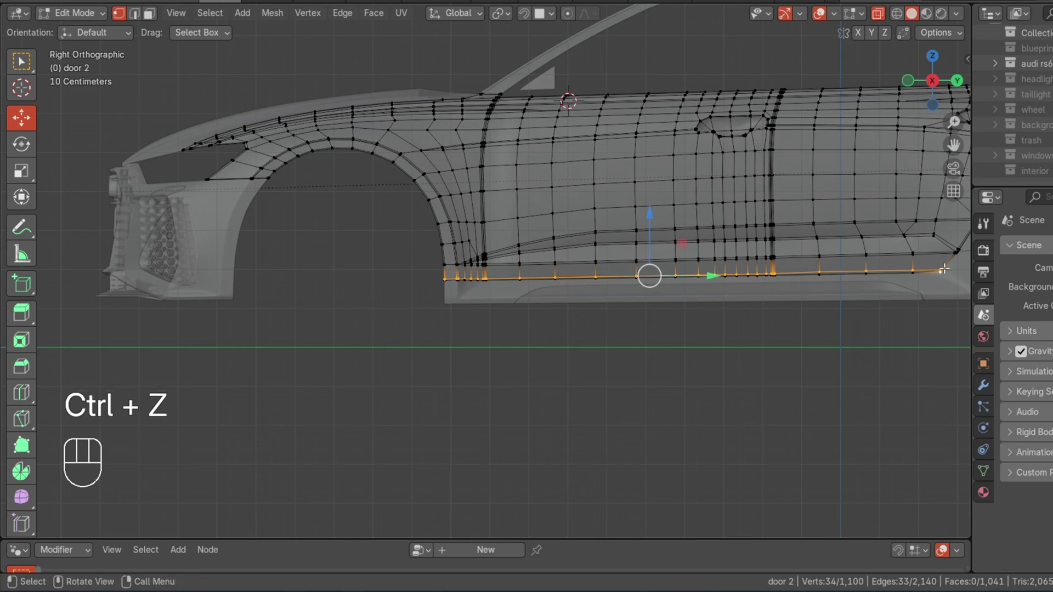
key("c")
left_click(944, 270, "shift")
right_click(921, 285)
scroll(684, 256, "up", 4)
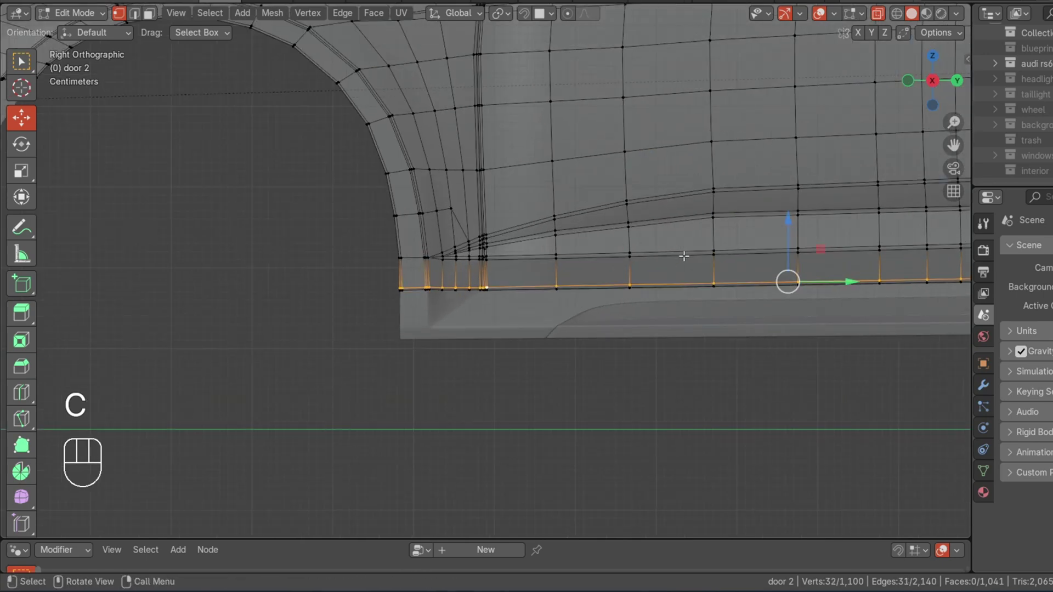
Edge-slide the selected lower loop to fine-tune its spacing from the panels' bottom edge, and deselect it
key("g")
key("g")
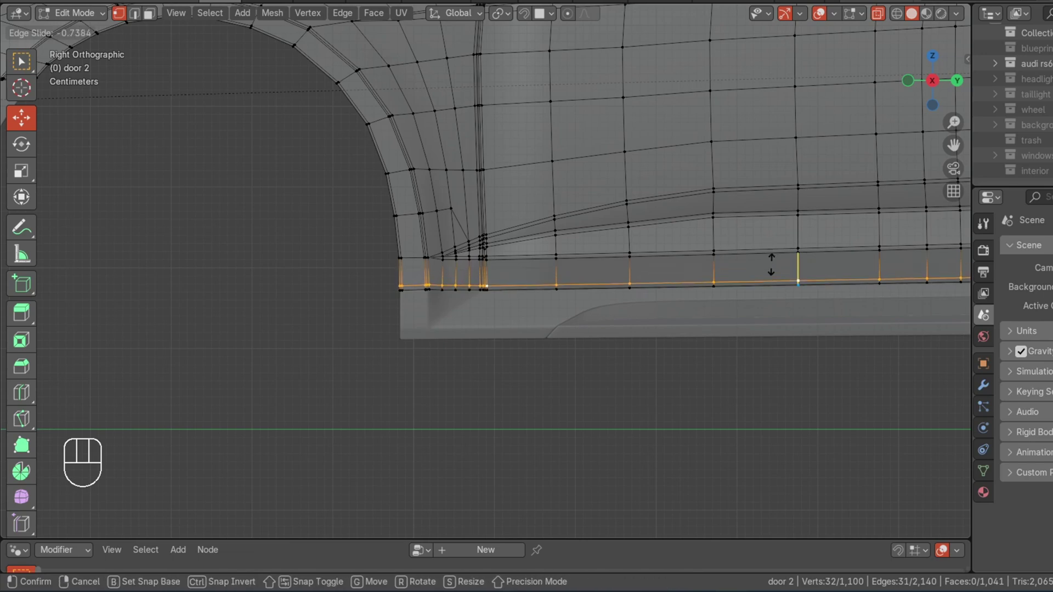
key("shift")
left_click(773, 267)
scroll(788, 280, "down", 4)
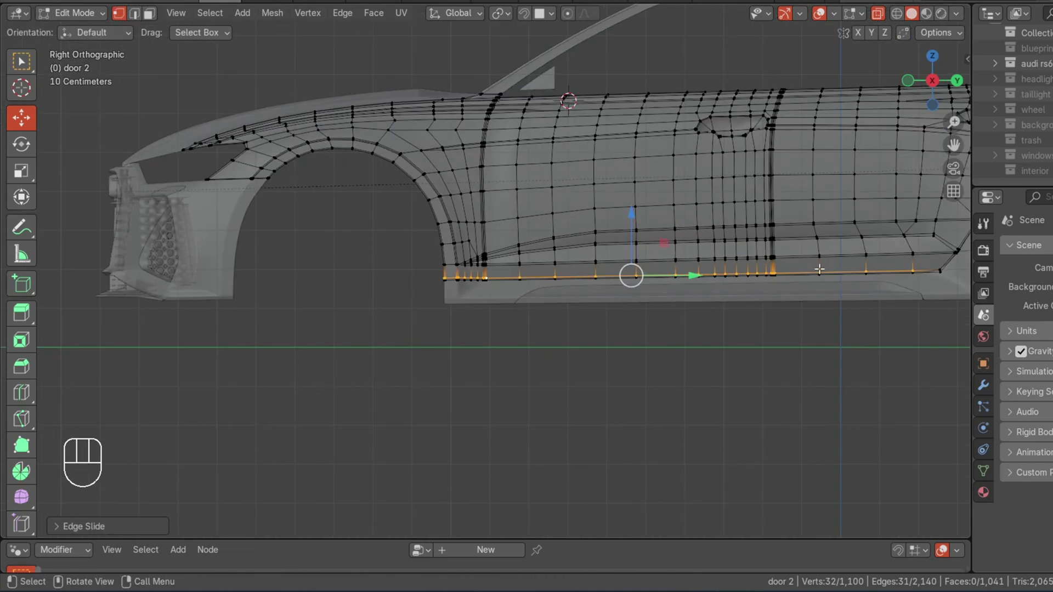
key("alt+a")
Turn off X-ray display and inspect the shading of the fender-to-door gap in Object Mode from several angles
key("Tab")
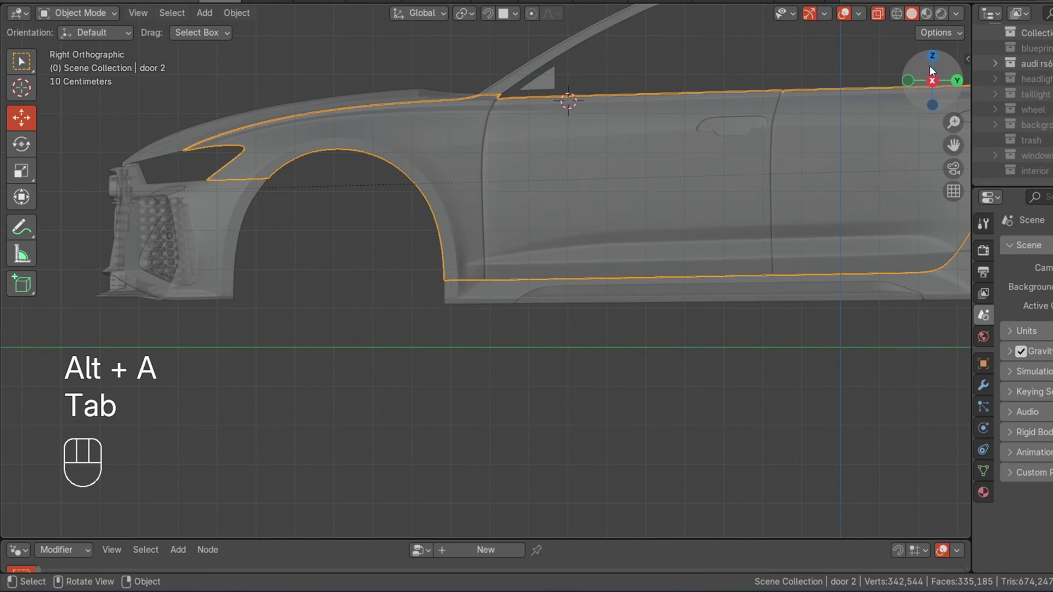
left_click(877, 16)
left_click_drag(942, 95, 936, 135)
key("Tab")
scroll(580, 176, "up", 2)
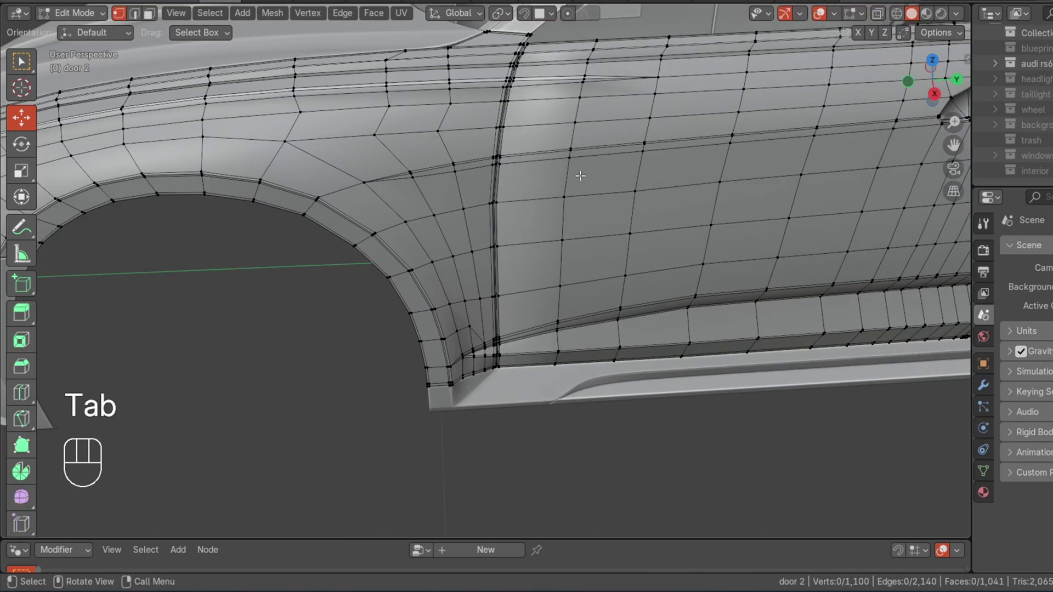
key("Tab")
mouse_move(957, 80)
left_mouse_down()
mouse_move(963, 156)
mouse_move(878, 314)
mouse_move(938, 87)
mouse_move(963, 97)
left_mouse_up()
Add a support loop down the door's front edge and slide it close to the panel gap
key("Tab")
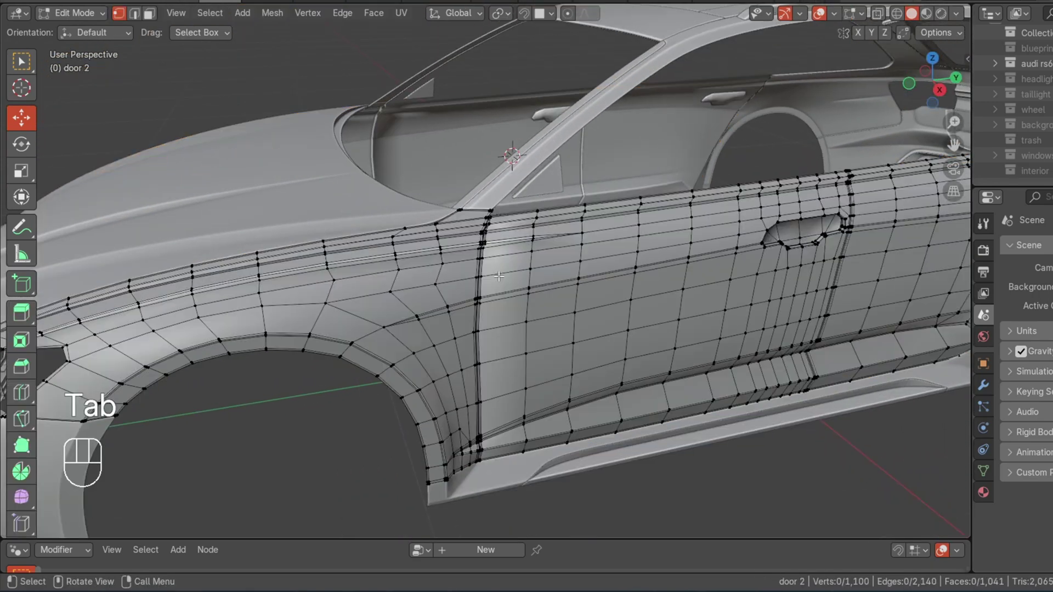
key("ctrl+r")
left_click(498, 276)
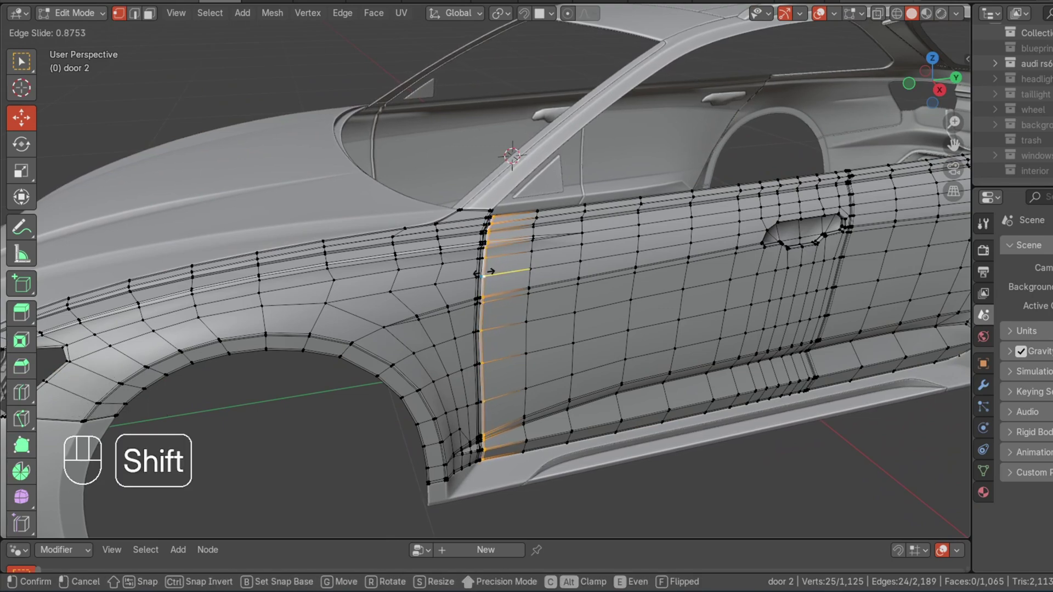
left_click(482, 275)
scroll(483, 275, "up", 5)
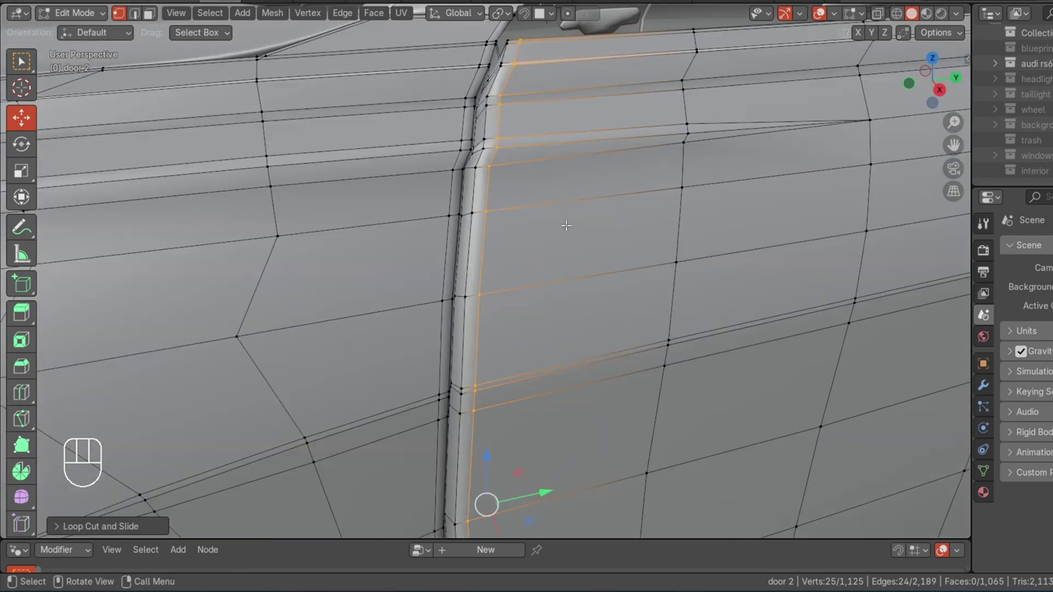
Edge-slide the door's front support loop slightly closer to the panel gap, deselect it, and check the gap's shading in Object Mode
key("g")
key("g")
left_click(540, 222)
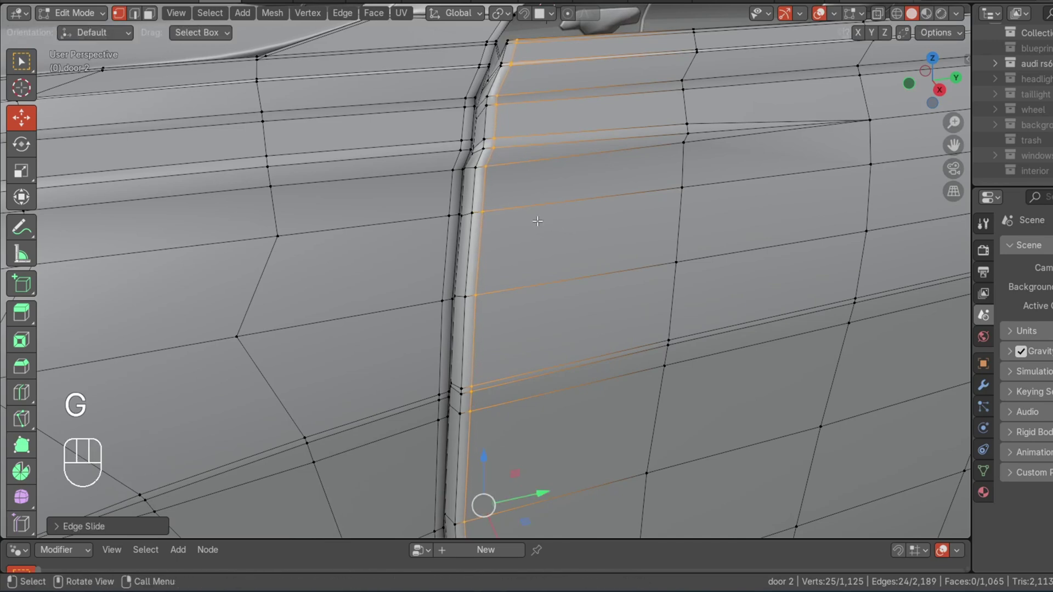
key("alt+a")
key("Tab")
scroll(883, 107, "down", 5)
left_click_drag(929, 79, 894, 93)
scroll(485, 211, "up", 5)
Shift the vertex at the upper end of the fender-to-door gap slightly along the Y axis and check the result in Object Mode
key("Tab")
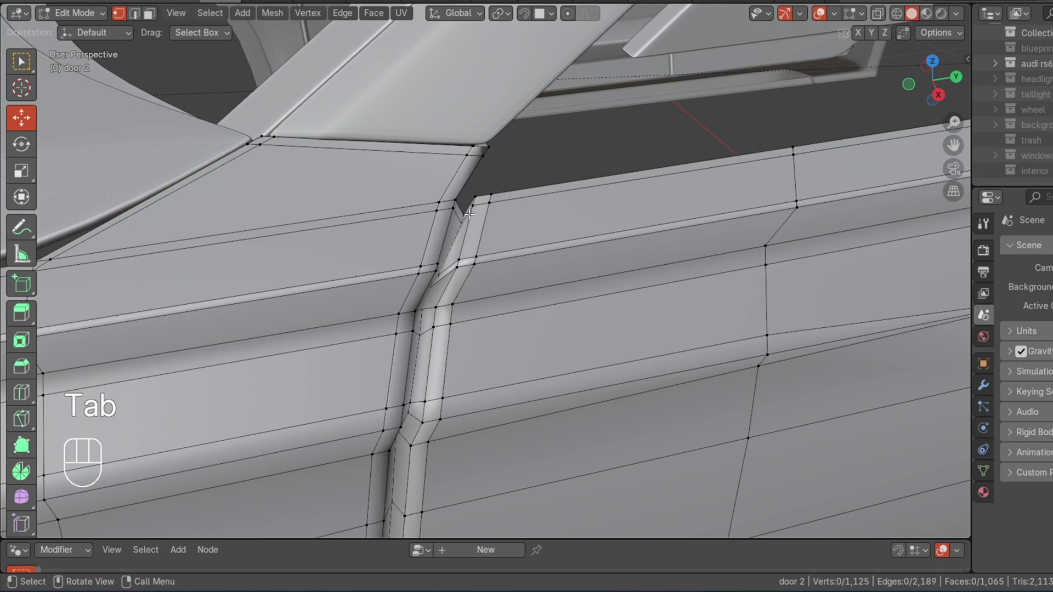
left_click(465, 211, "shift")
left_click_drag(500, 215, 486, 214)
key("alt+a")
key("Tab")
scroll(553, 221, "down", 8)
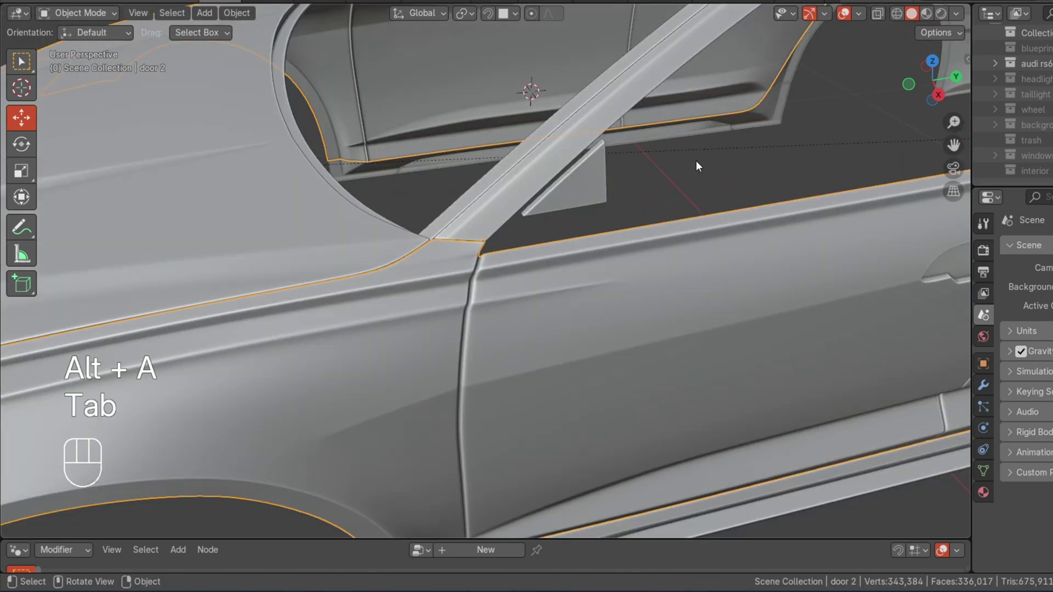
key("alt+a")
left_click_drag(928, 83, 915, 51)
left_click(579, 273)
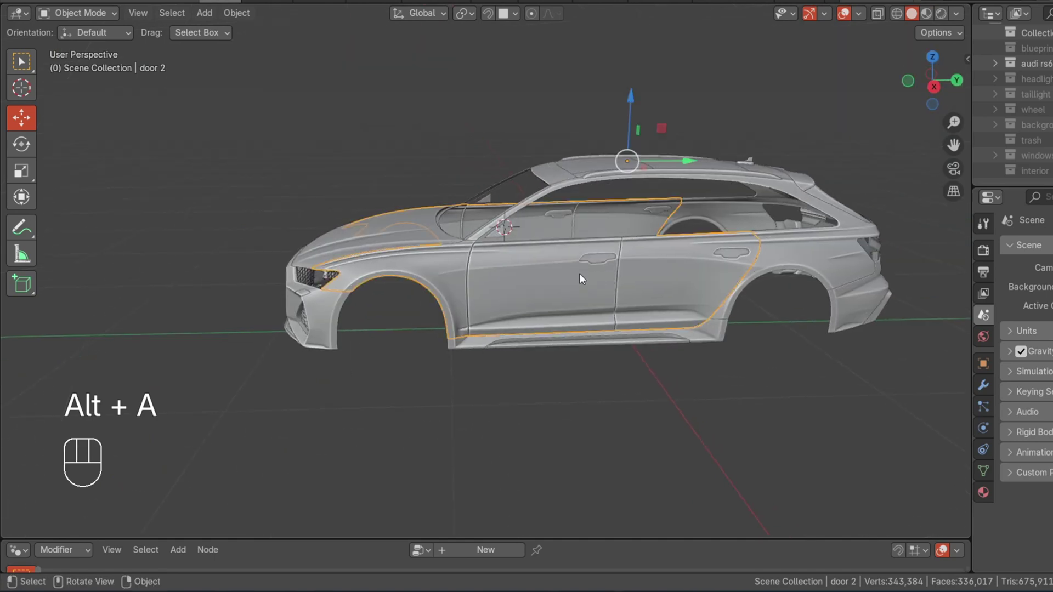
scroll(580, 273, "down", 2)
key("g")
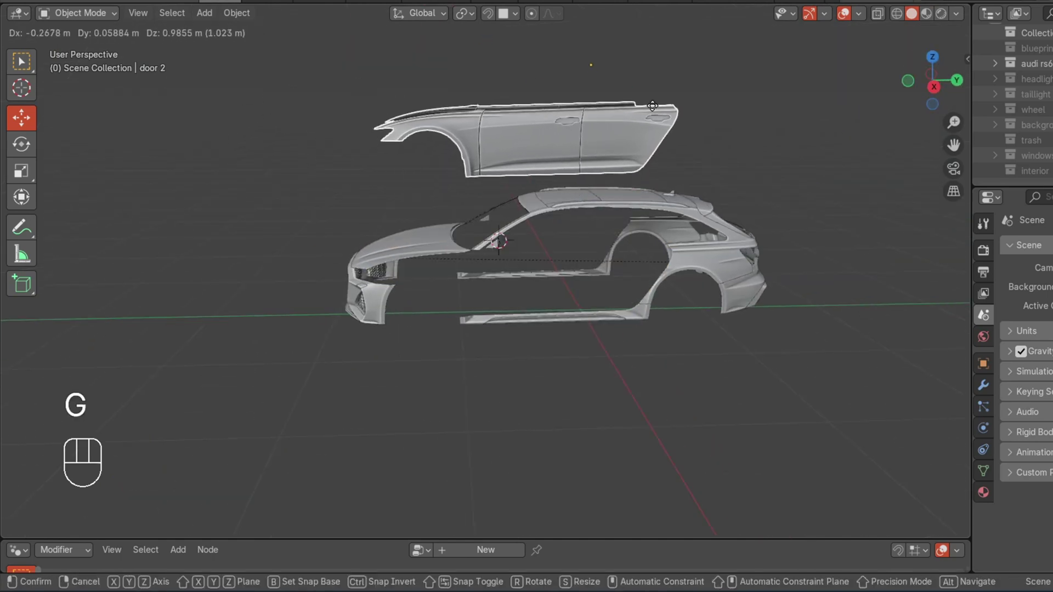
right_click(654, 92)
Join the hood with the fender-and-door object into one mesh, keeping the fender-and-door object active
middle_click_drag(802, 88, 880, 121)
scroll(604, 272, "up", 4)
key("alt+a")
left_click(420, 281)
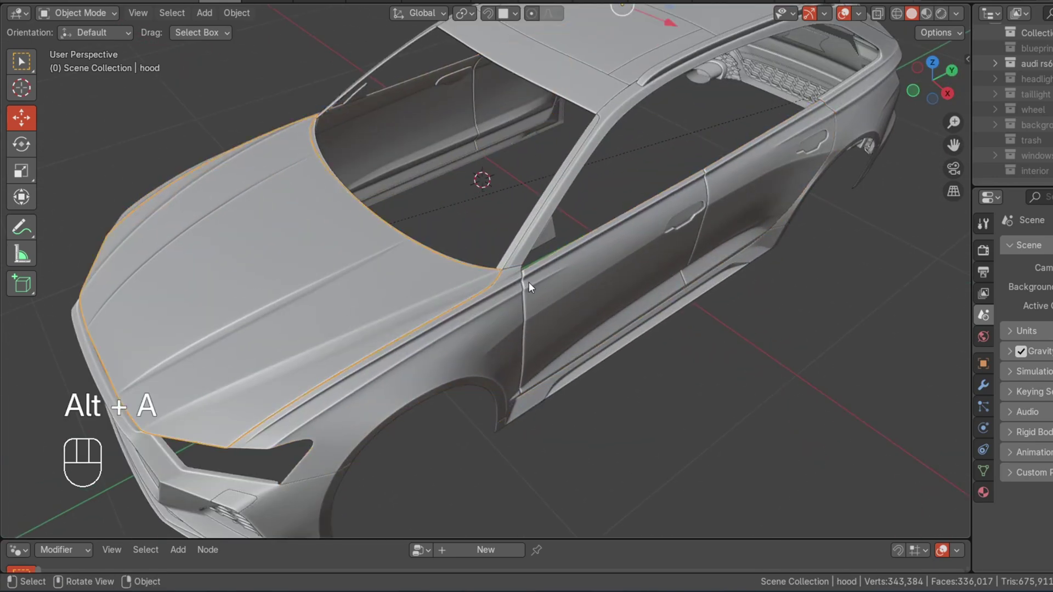
scroll(833, 113, "down", 2)
left_click_drag(923, 80, 449, 288)
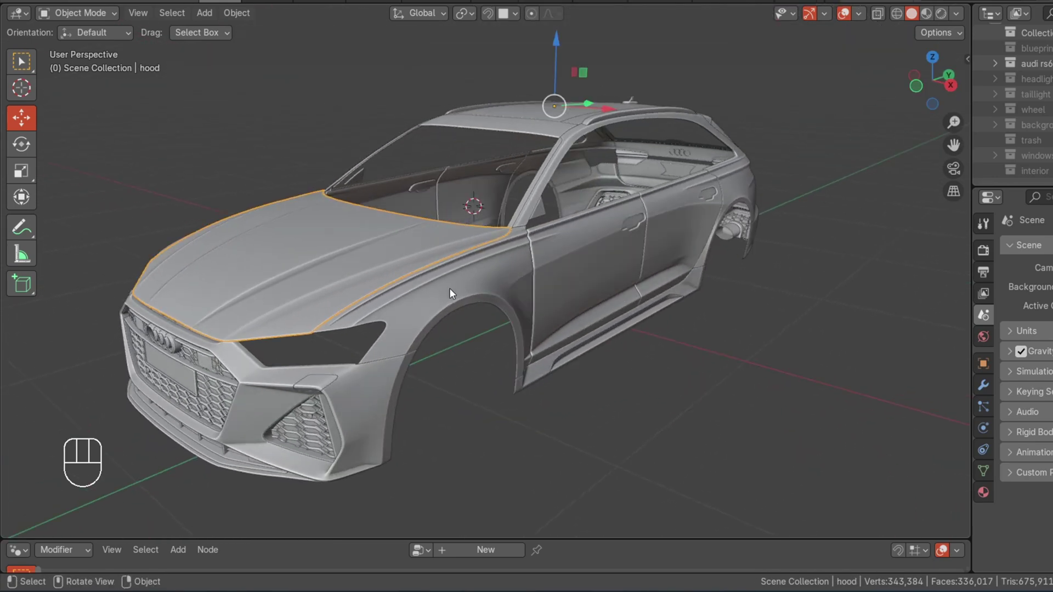
scroll(442, 293, "up", 2)
left_click(432, 297, "shift")
key("ctrl+j")
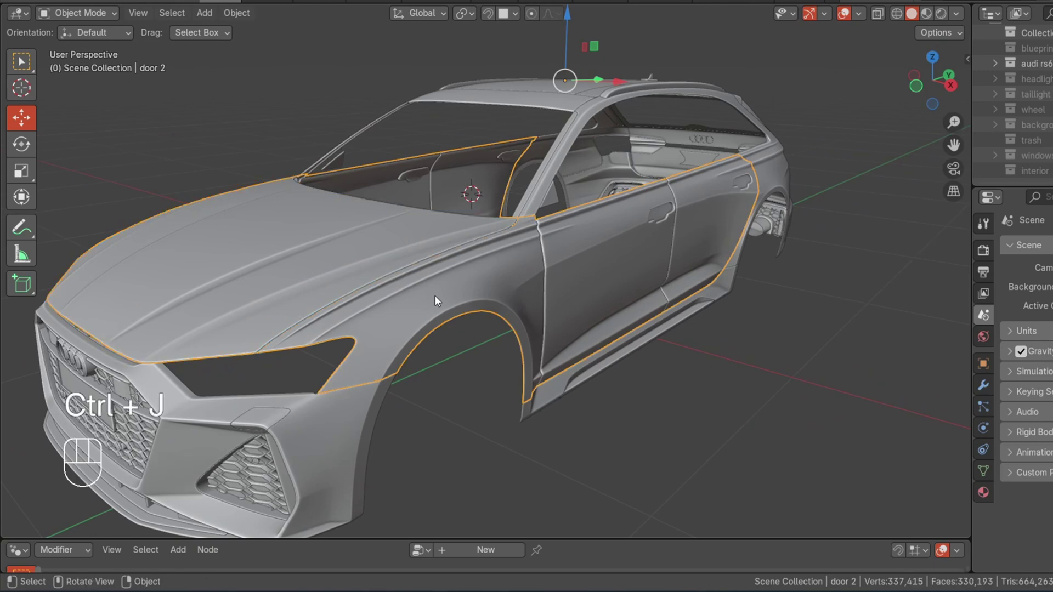
In Edit Mode, fill a face between the hood and fender corner vertices at the base of the windshield pillar
scroll(436, 295, "down", 3)
scroll(454, 270, "up", 2)
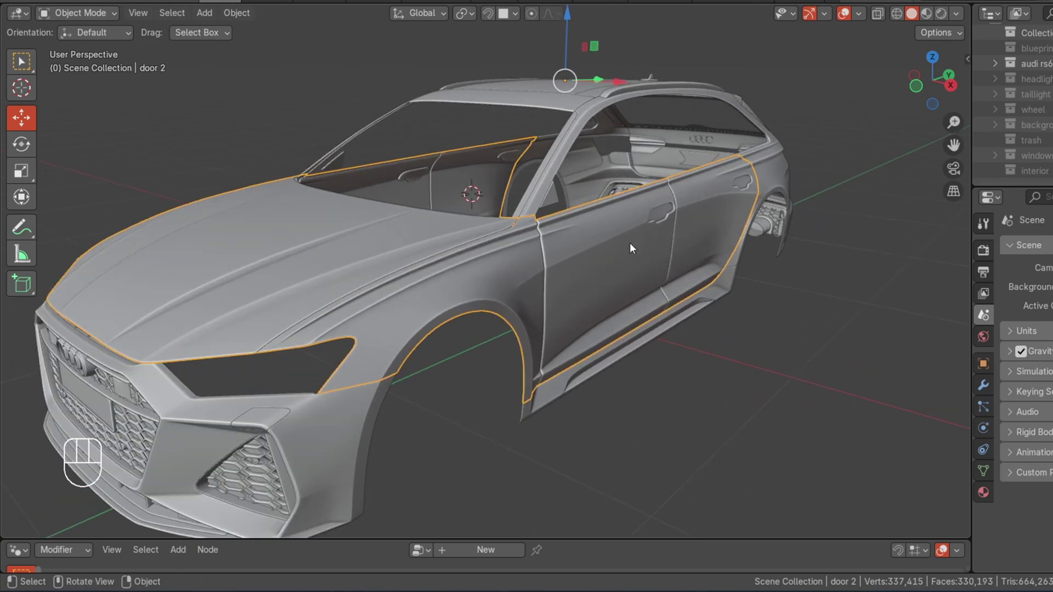
left_click_drag(922, 94, 884, 144)
scroll(551, 320, "up", 8)
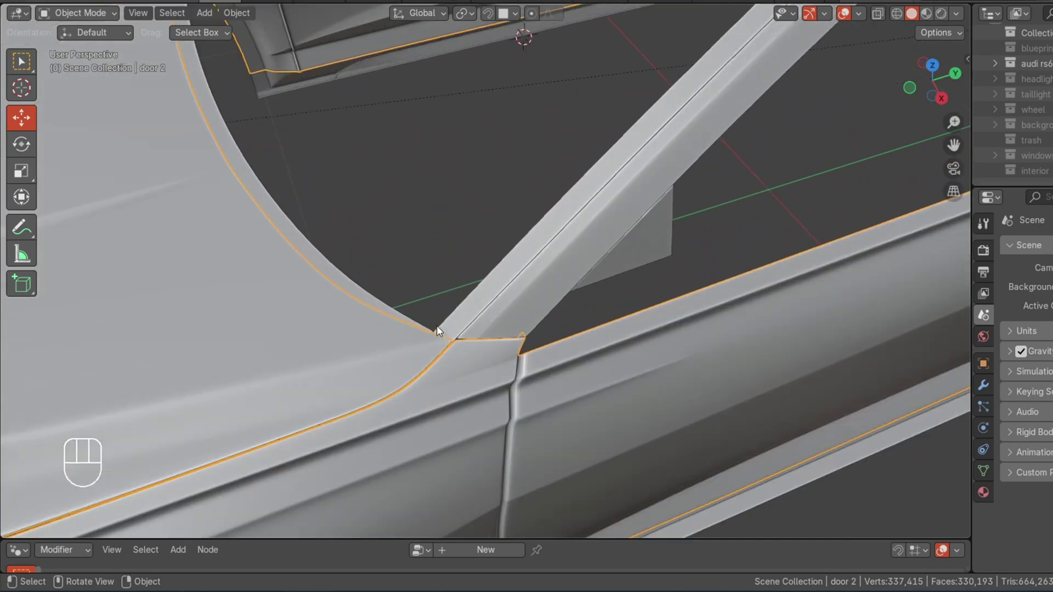
key("Tab")
scroll(558, 383, "up", 2)
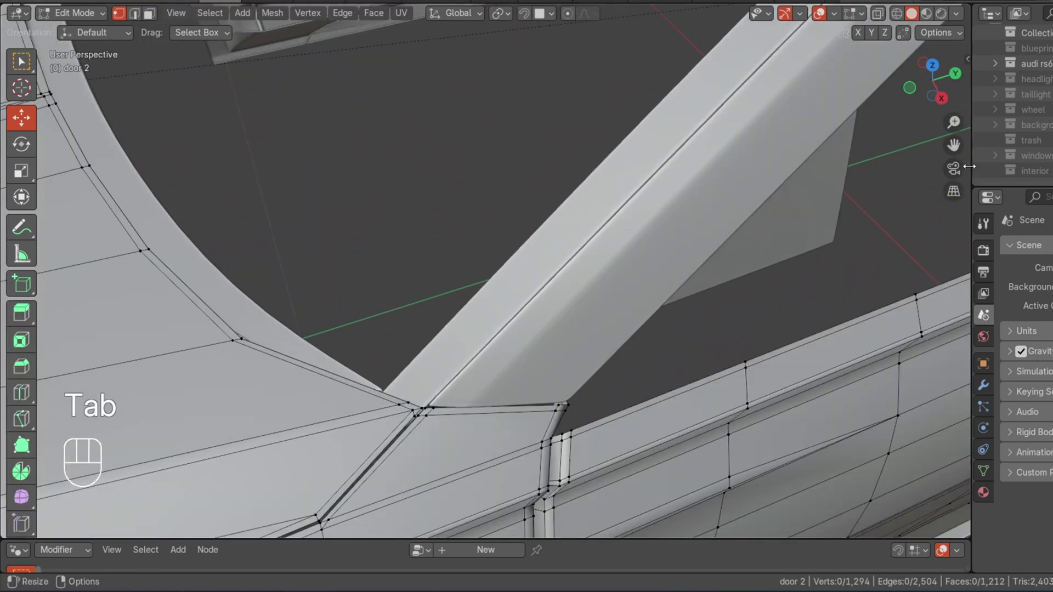
scroll(486, 317, "up", 6)
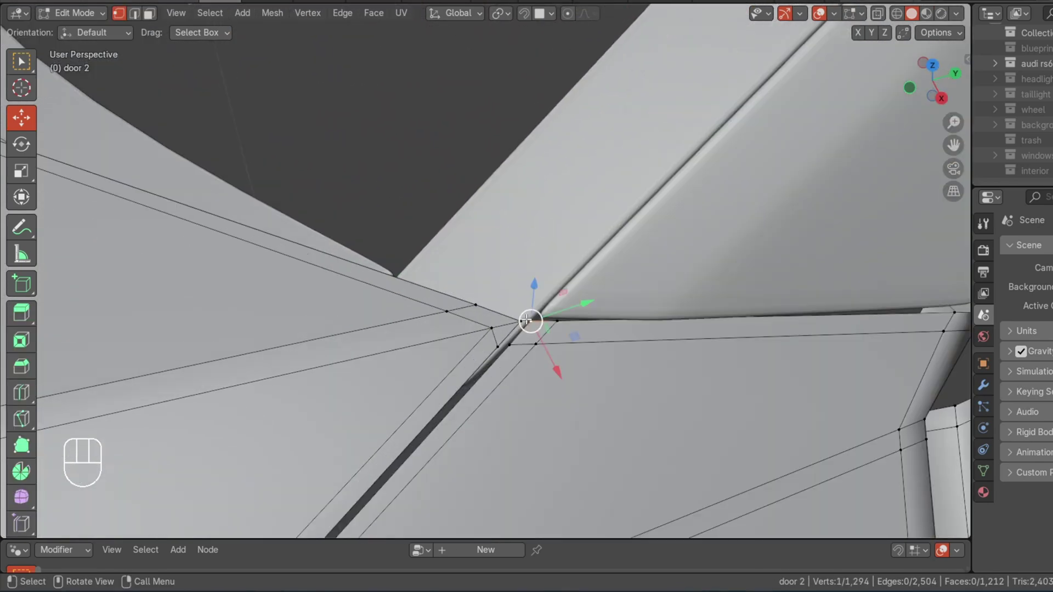
key("shift")
key("f")
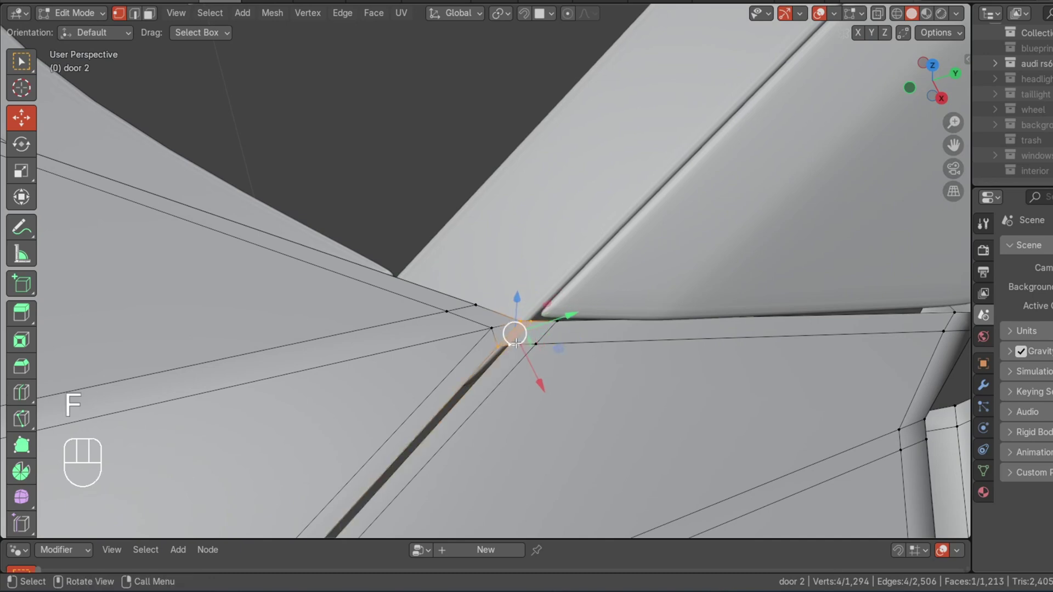
Starting from the new corner face's open edge, fill the first stretch of the hood-to-fender gap with faces
left_click(510, 345)
left_click(498, 346, "shift")
scroll(823, 155, "down", 10)
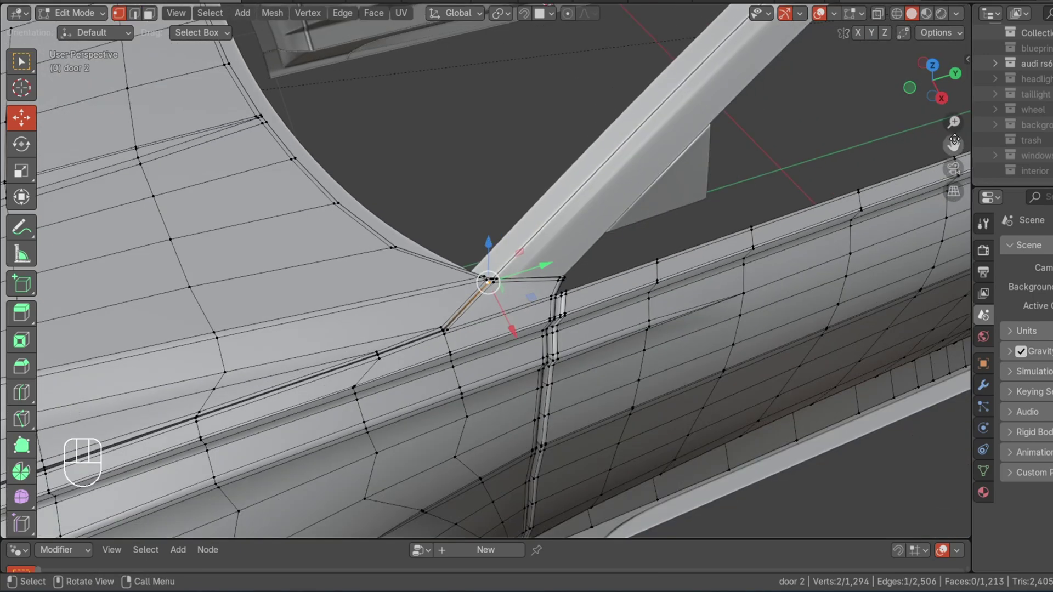
left_click(965, 131)
scroll(954, 143, "up", 2)
left_click_drag(954, 144, 1018, 83)
scroll(725, 213, "up", 5)
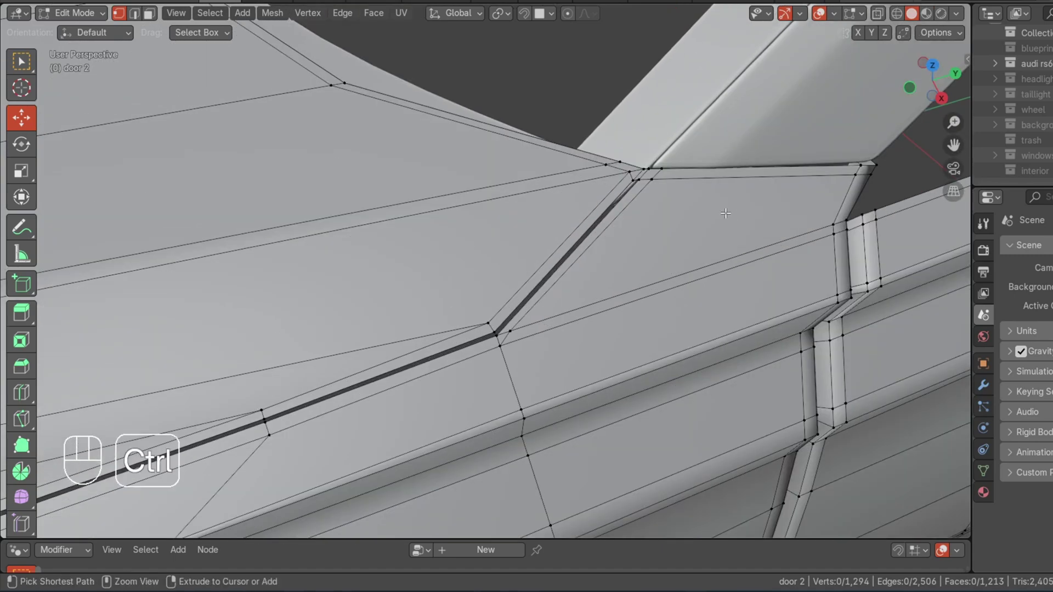
key("ctrl+z")
key("f")
scroll(707, 209, "down", 5)
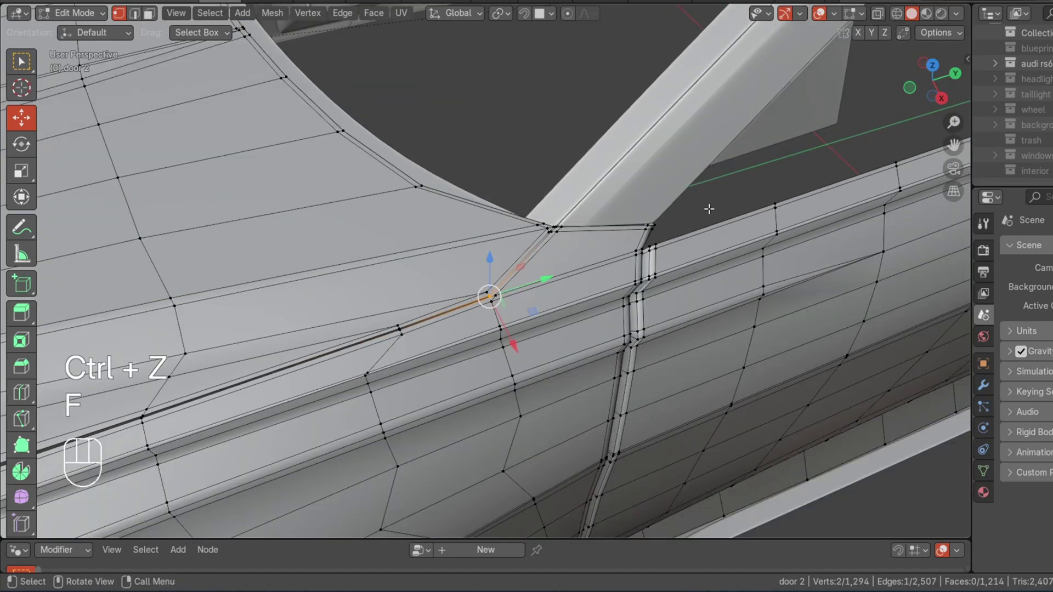
Continue filling the hood-to-fender gap with faces up to its front end above the headlight, then deselect everything
key("f")
scroll(878, 165, "down", 1)
left_click_drag(953, 143, 1052, 81)
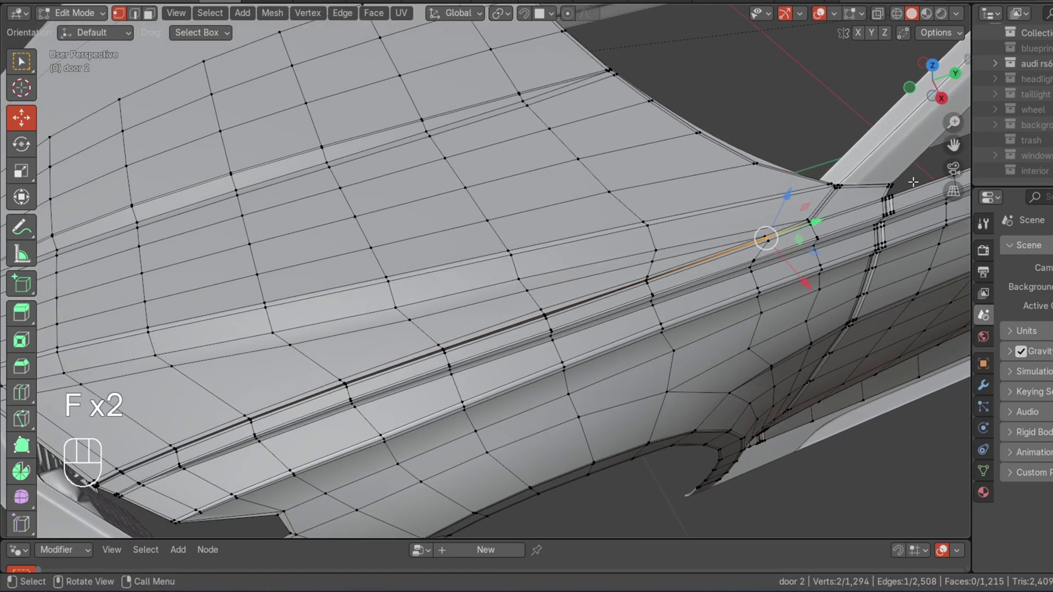
scroll(871, 246, "down", 1)
left_click_drag(953, 145, 1052, 35)
key("f")
key("f")
key("f")
scroll(363, 316, "up", 3)
key("f")
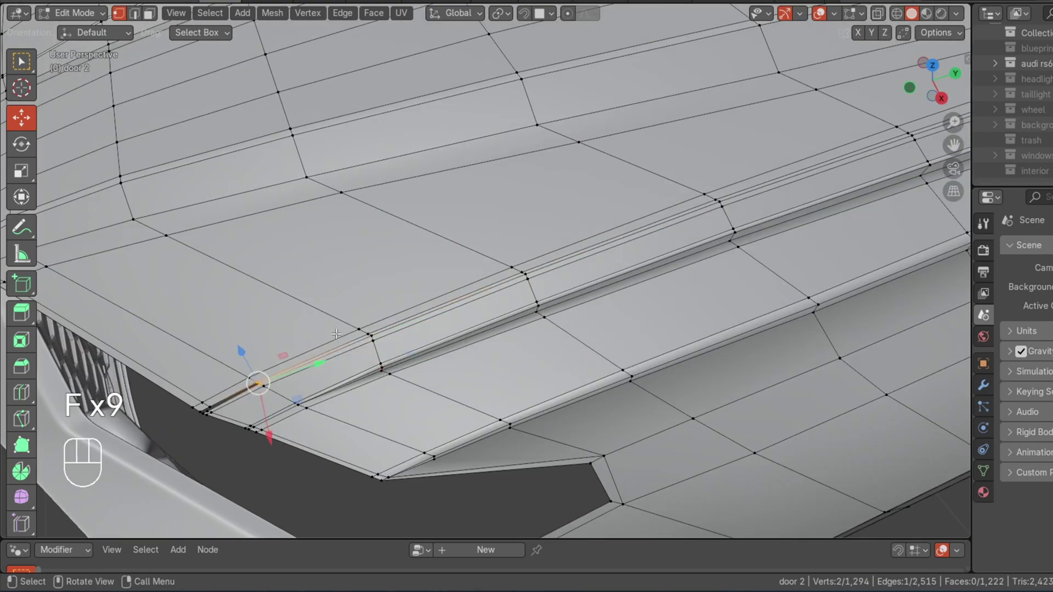
key("alt+a")
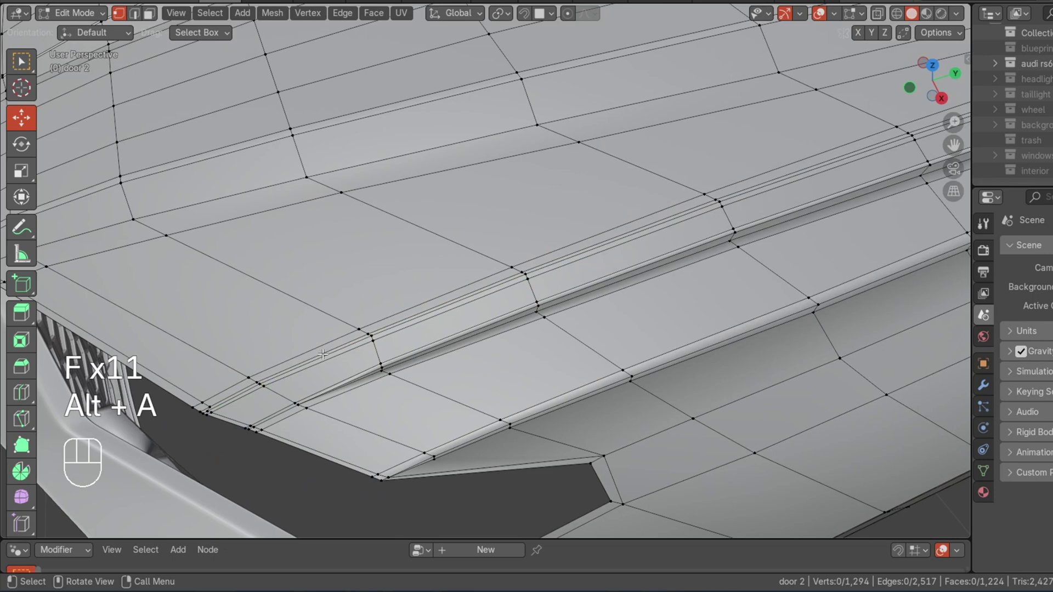
Select the support loop along the hood's front edge and edge-slide it closer to that edge
left_click_drag(936, 88, 967, 76)
scroll(459, 340, "up", 7)
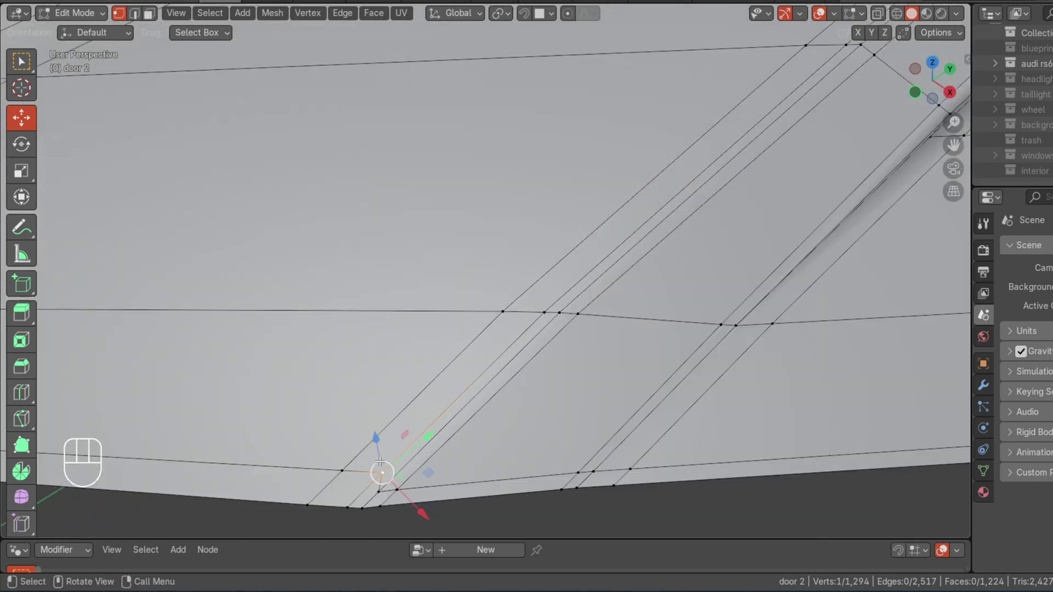
left_click(342, 471, "shift")
scroll(413, 378, "down", 8)
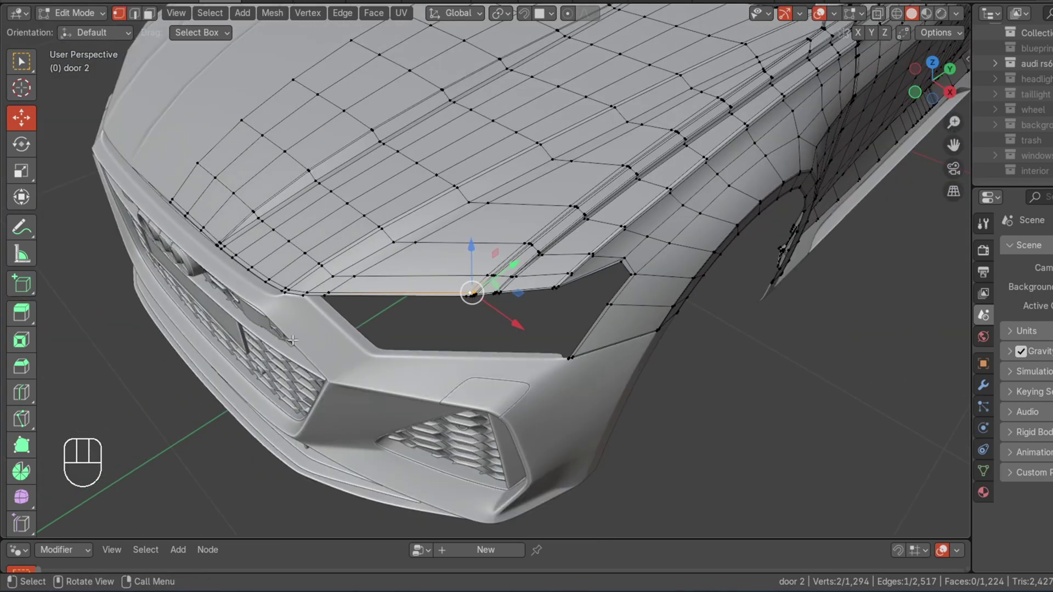
left_click(191, 211, "ctrl")
scroll(546, 209, "up", 8)
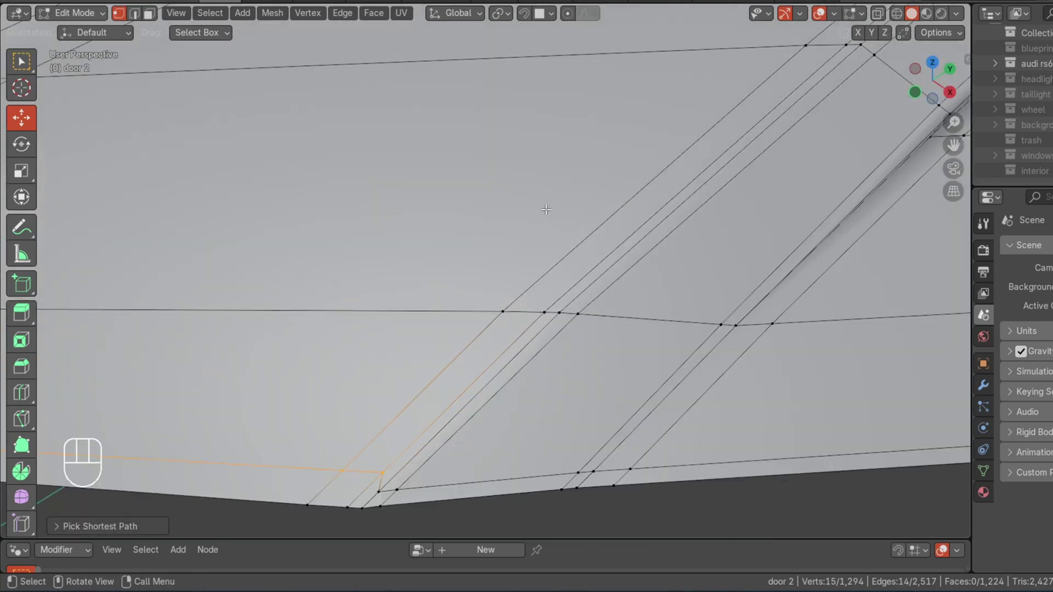
key("g")
key("g")
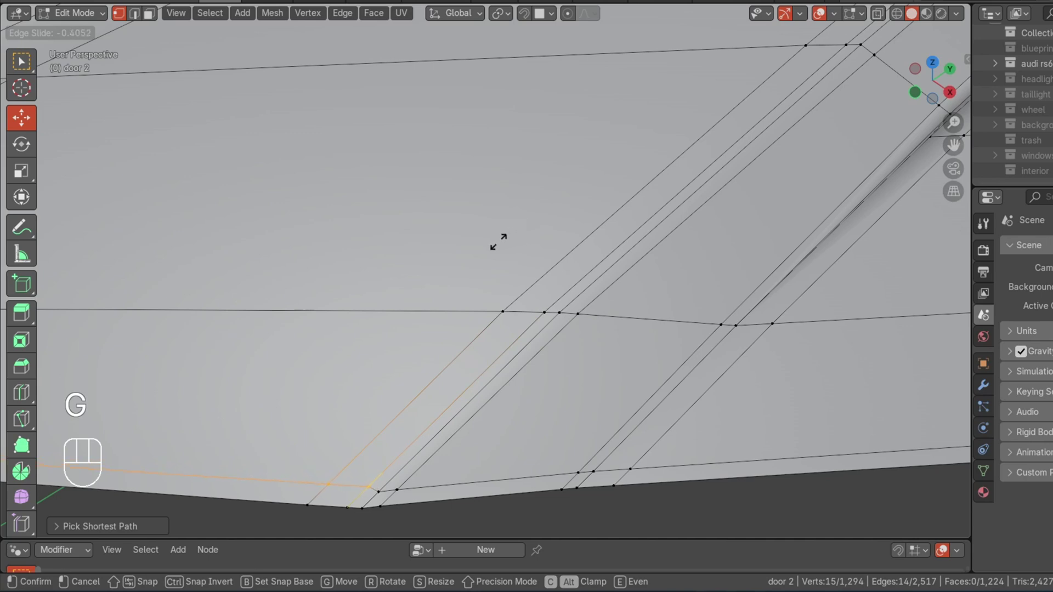
left_click(446, 273)
scroll(484, 294, "down", 5)
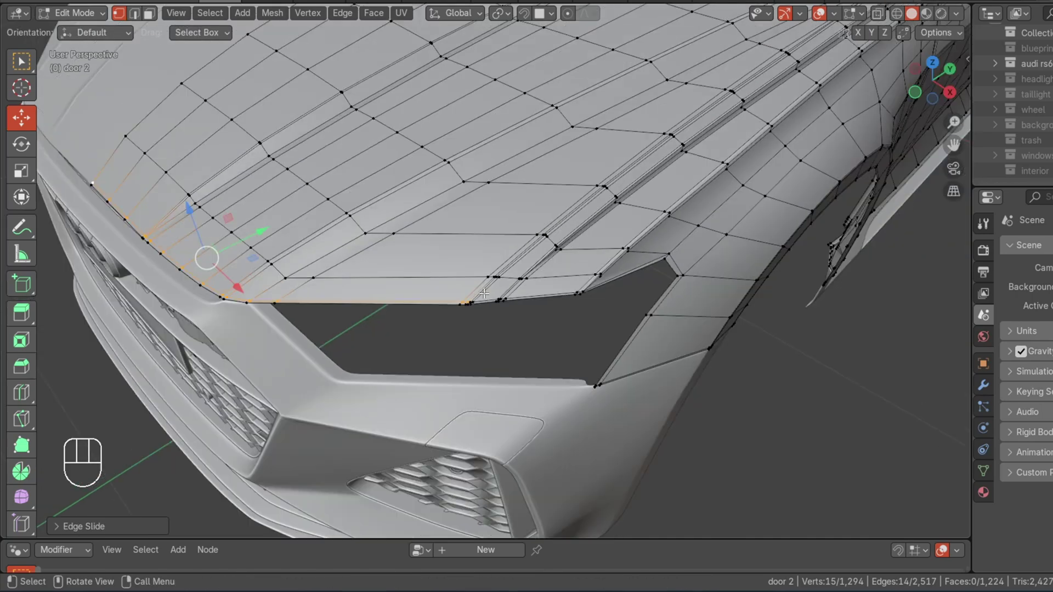
Deselect everything and inspect the hood-to-fender seam and its shading in Edit and Object Mode
key("alt+a")
mouse_move(931, 87)
left_mouse_down()
mouse_move(921, 101)
mouse_move(927, 91)
left_mouse_up()
scroll(510, 313, "up", 6)
scroll(505, 321, "down", 6)
key("Tab")
scroll(657, 250, "down", 3)
middle_click_drag(878, 110, 903, 292)
Select the hood-side edge loop of the filled gap in Edit Mode and edge-slide it fully onto the neighbouring hood loop
key("Tab")
scroll(888, 367, "up", 2)
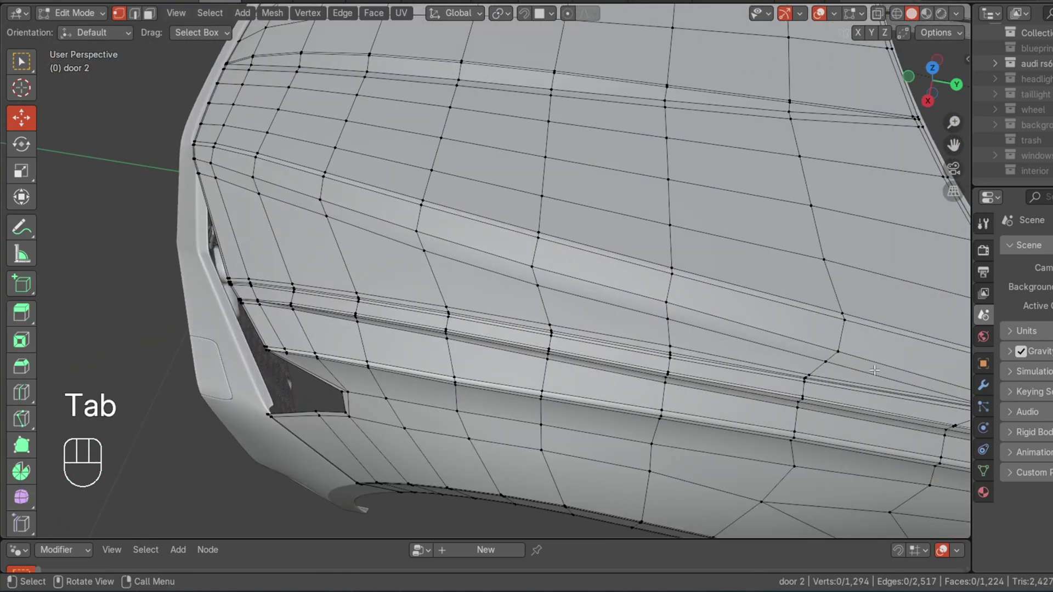
left_click_drag(954, 145, 482, 51)
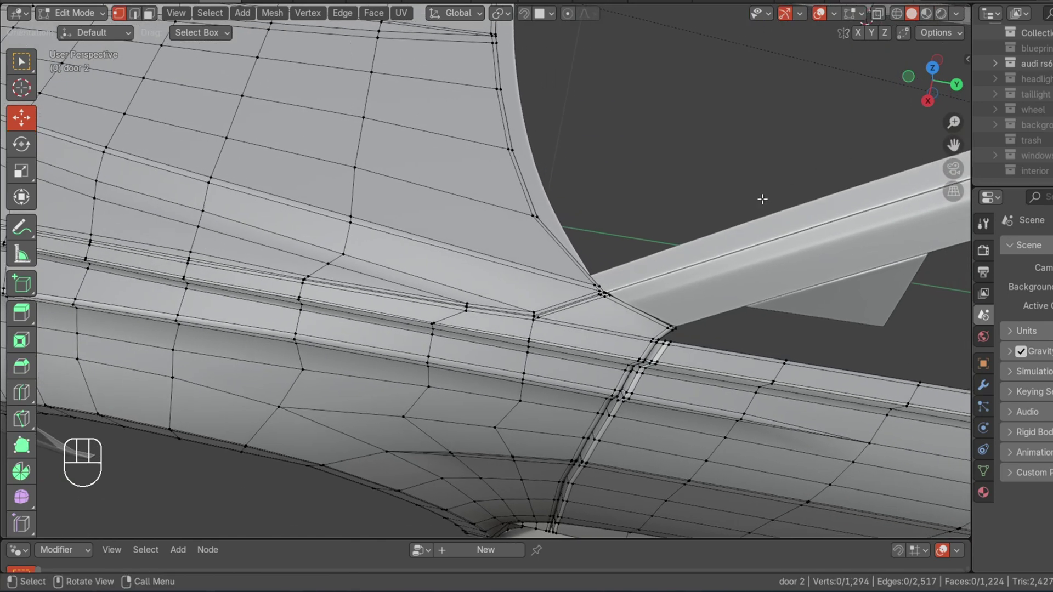
scroll(751, 219, "up", 4)
left_click(731, 354, "alt")
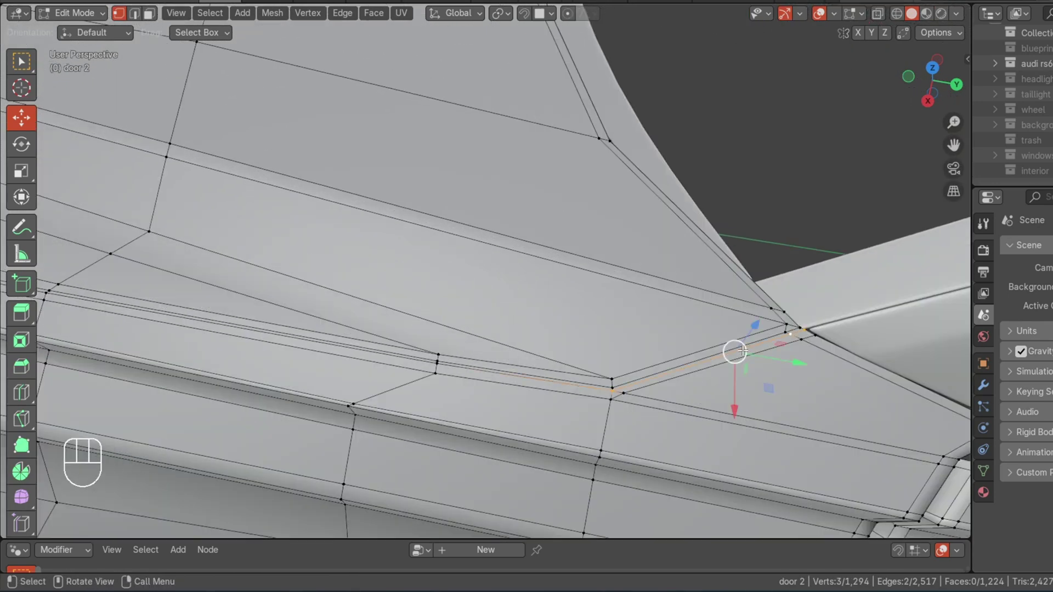
left_click(637, 376, "alt")
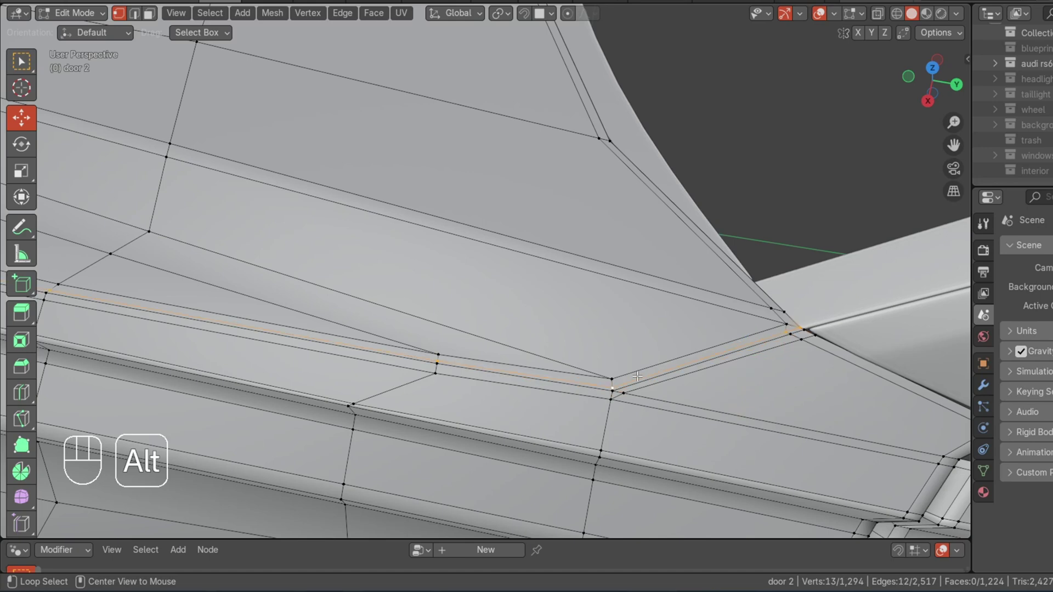
scroll(776, 333, "down", 6)
scroll(847, 312, "up", 9)
scroll(837, 316, "down", 4)
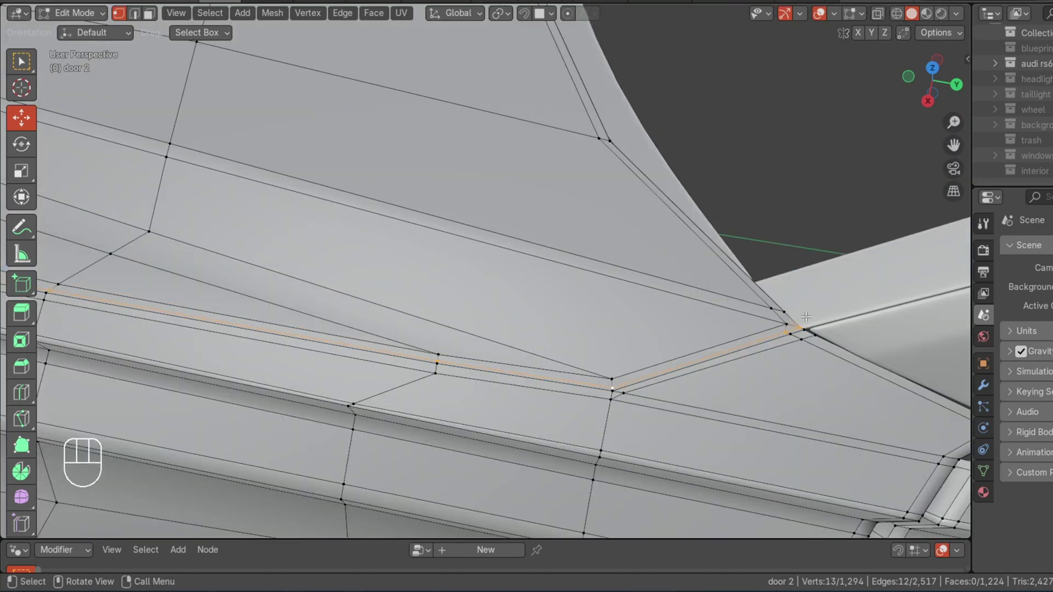
key("shift")
key("g")
key("g")
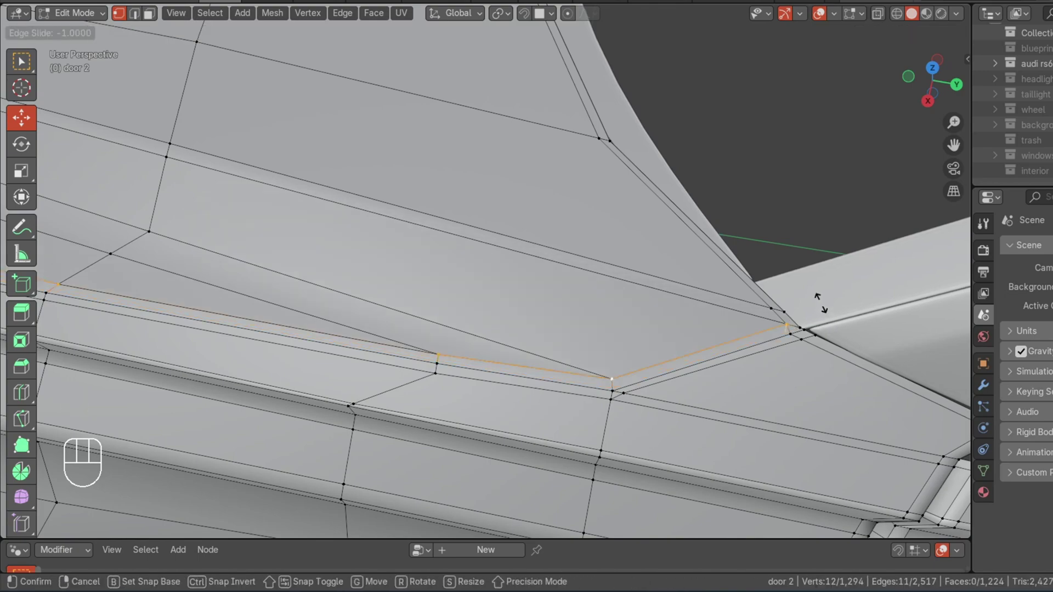
left_click(820, 302)
Select the whole mesh and merge the overlapping vertices by distance
scroll(814, 219, "down", 6)
left_click_drag(933, 83, 1026, 45)
middle_click_drag(730, 324, 862, 122)
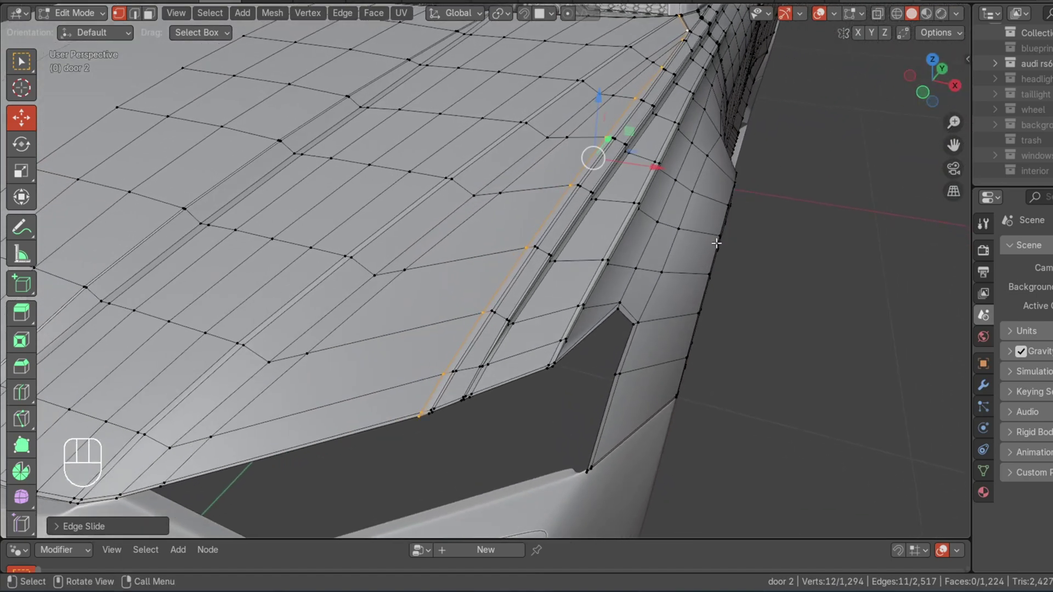
scroll(707, 254, "up", 3)
key("a")
key("m")
left_click(689, 264)
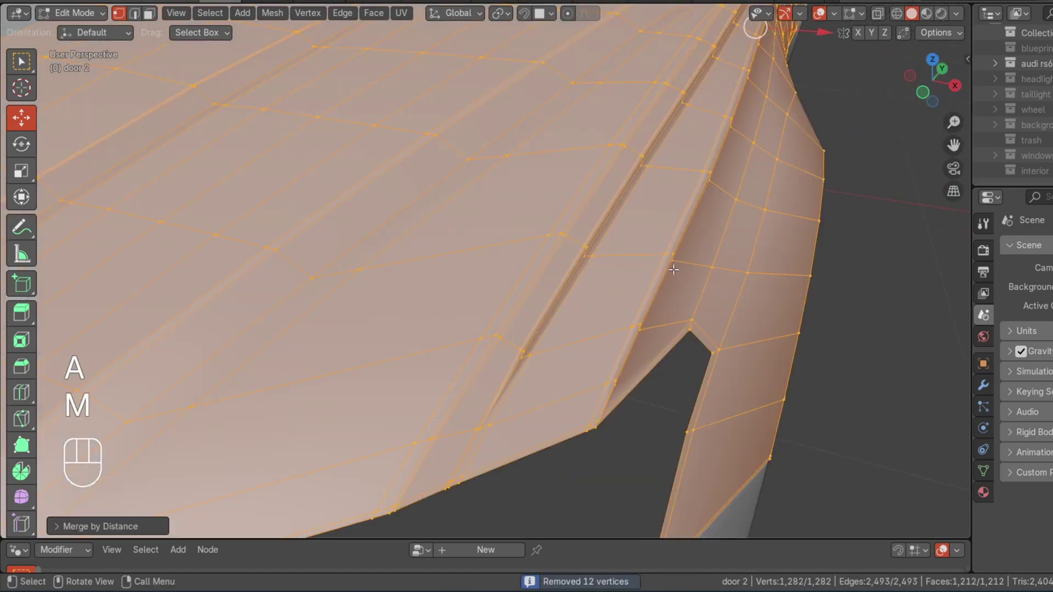
Try to edge-slide the hood-side loop of the hood-fender gap, including its vertices at the windshield corner, onto the neighbouring loop
key("alt+a")
left_click(670, 266, "alt")
scroll(757, 183, "down", 5)
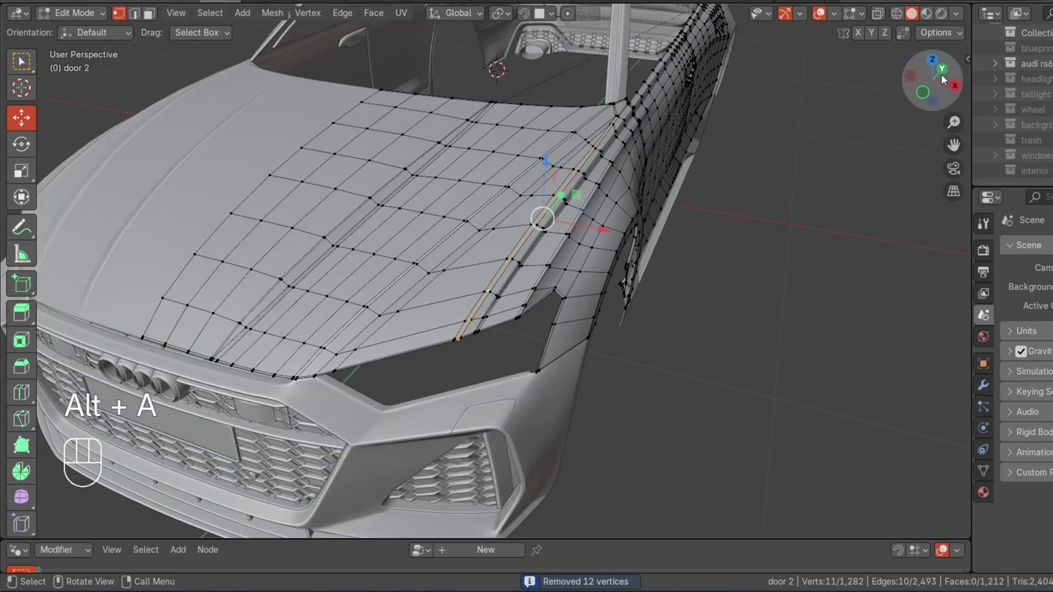
left_click_drag(941, 80, 755, 135)
scroll(705, 315, "up", 6)
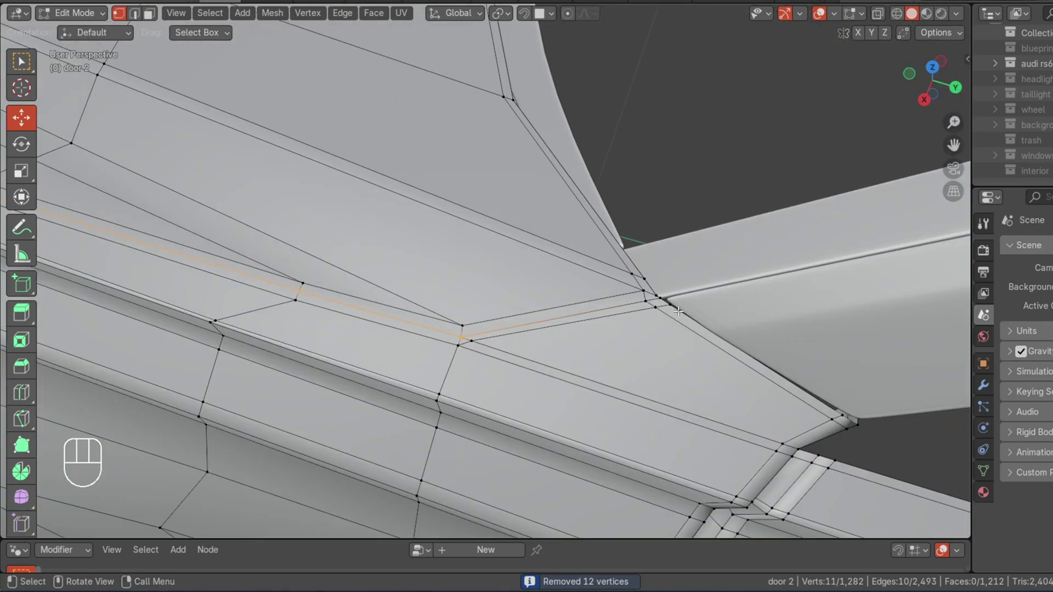
left_click(662, 297, "shift")
left_click(644, 302, "shift")
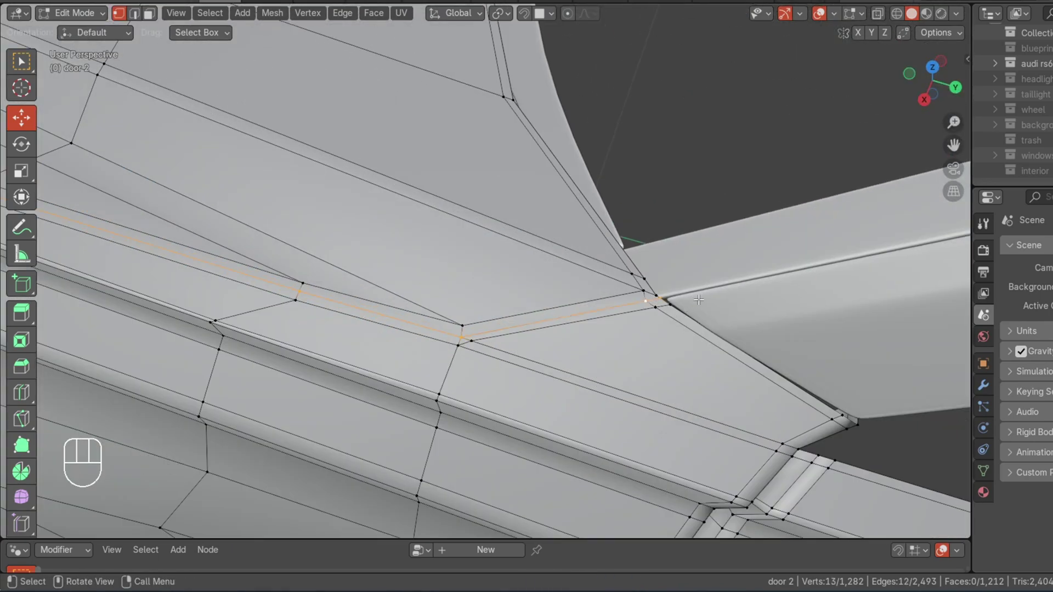
key("g")
right_click(714, 301)
key("g")
key("g")
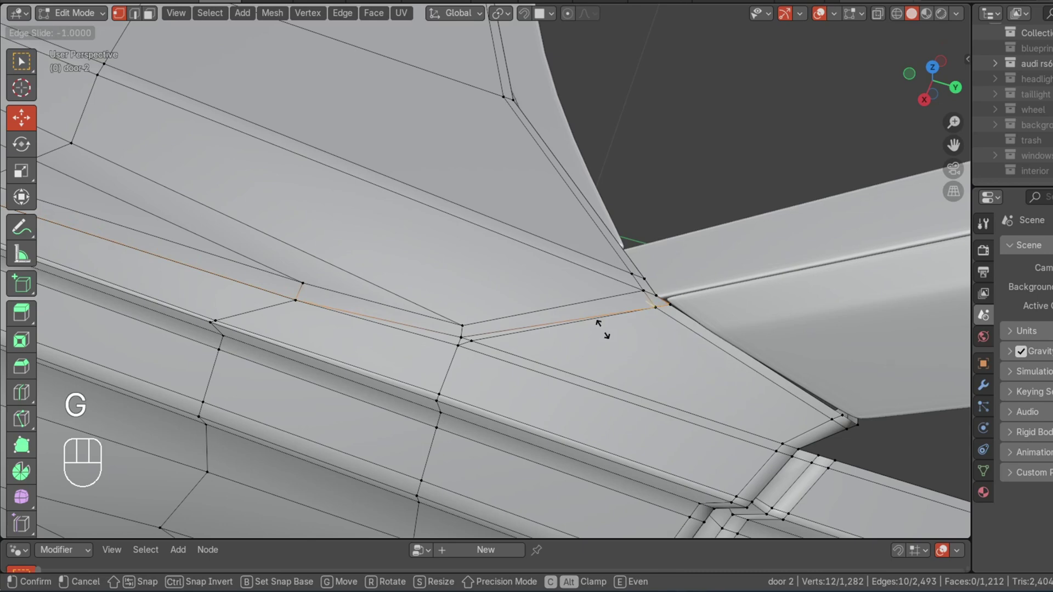
left_click(603, 329)
key("alt+a")
scroll(689, 297, "up", 3)
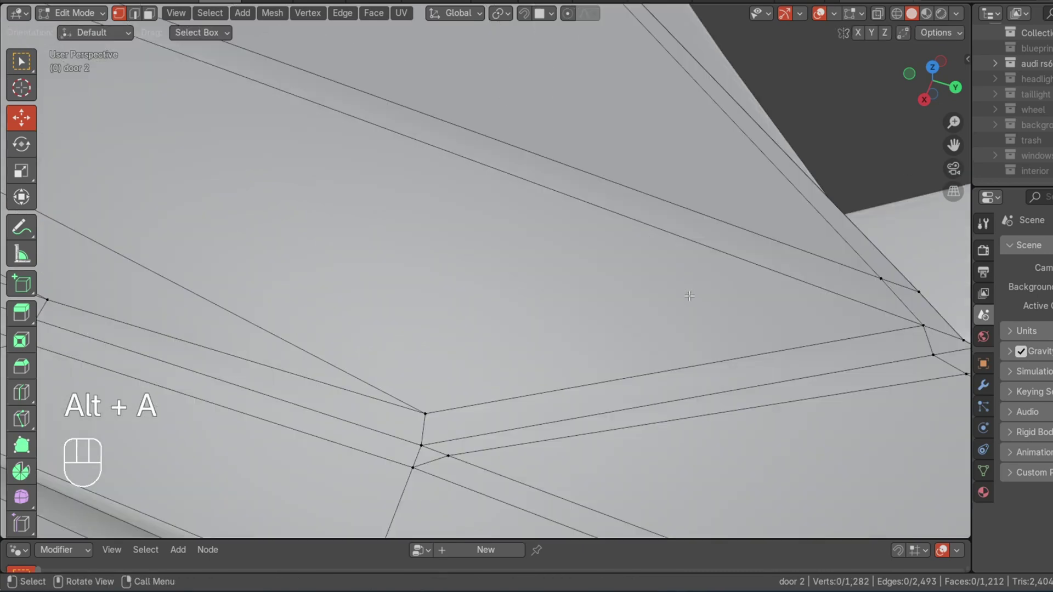
scroll(850, 311, "down", 3)
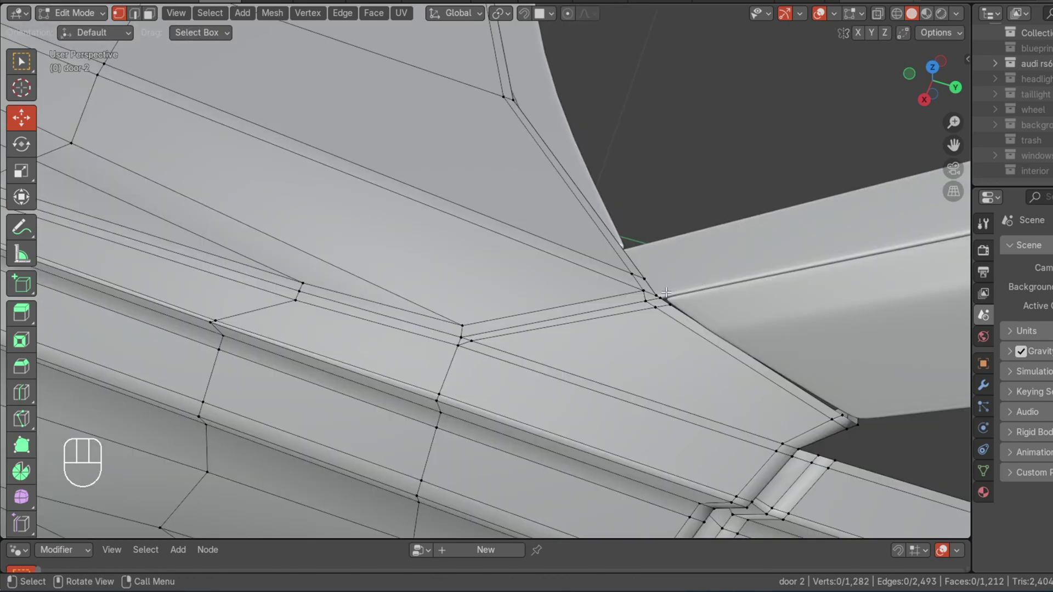
Vertex-slide the gap's corner vertices where the hood meets the windshield pillar to even out their spacing, and deselect everything
key("g")
key("g")
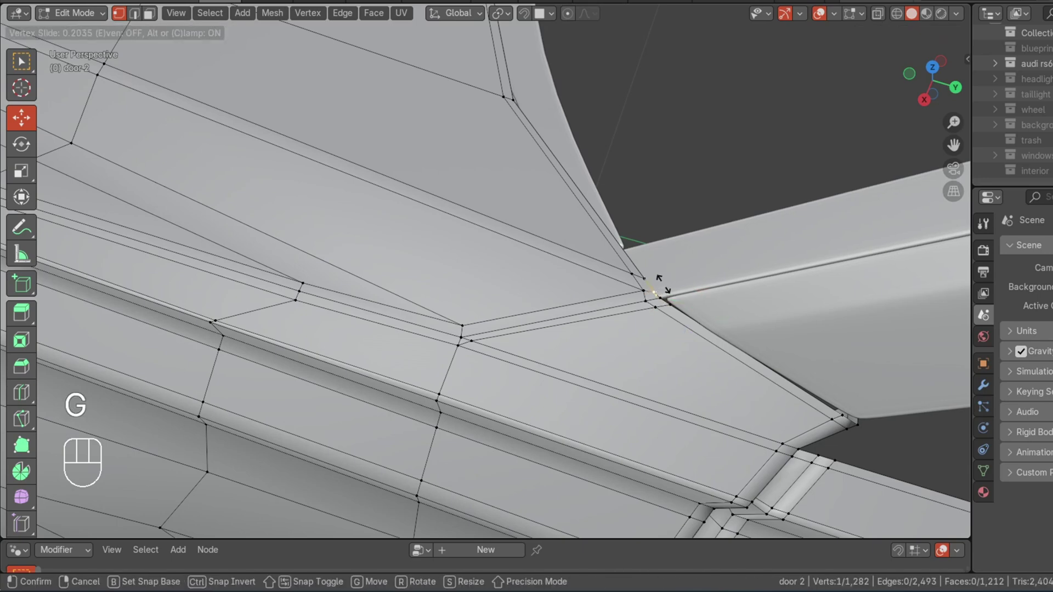
key("shift")
left_click(657, 259)
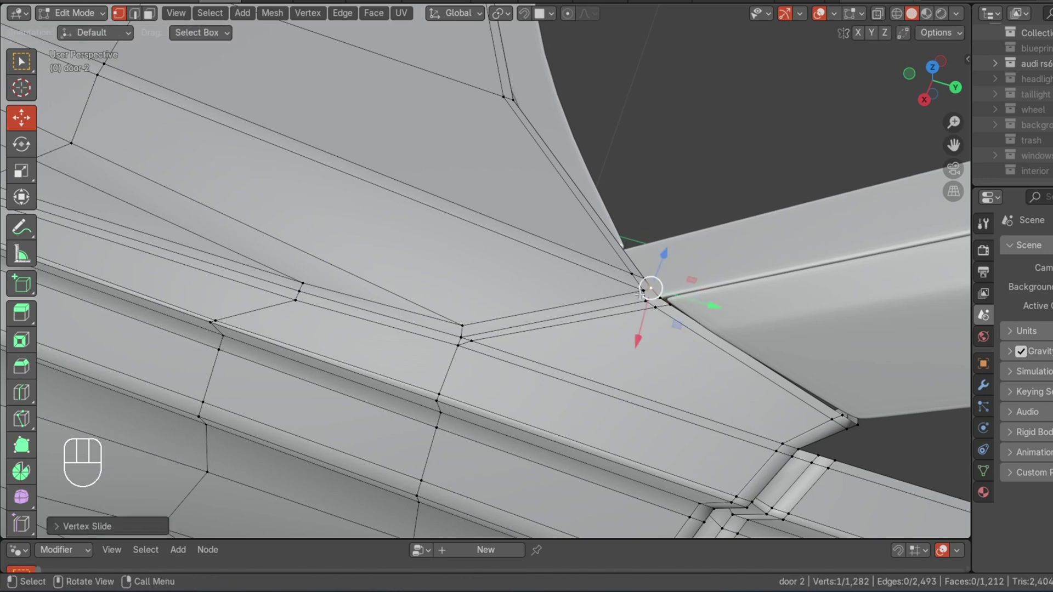
key("g")
key("g")
left_click(669, 276, "shift")
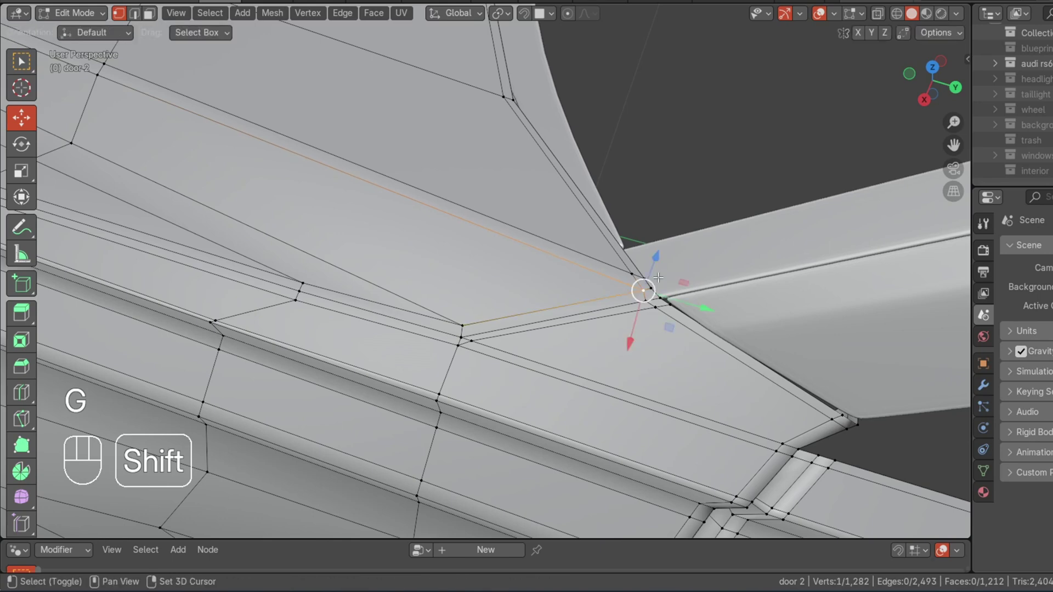
scroll(580, 299, "down", 3)
key("alt+a")
Add a centred loop cut along the full length of the narrow strip between hood and fender
scroll(580, 298, "up", 8)
scroll(580, 298, "down", 5)
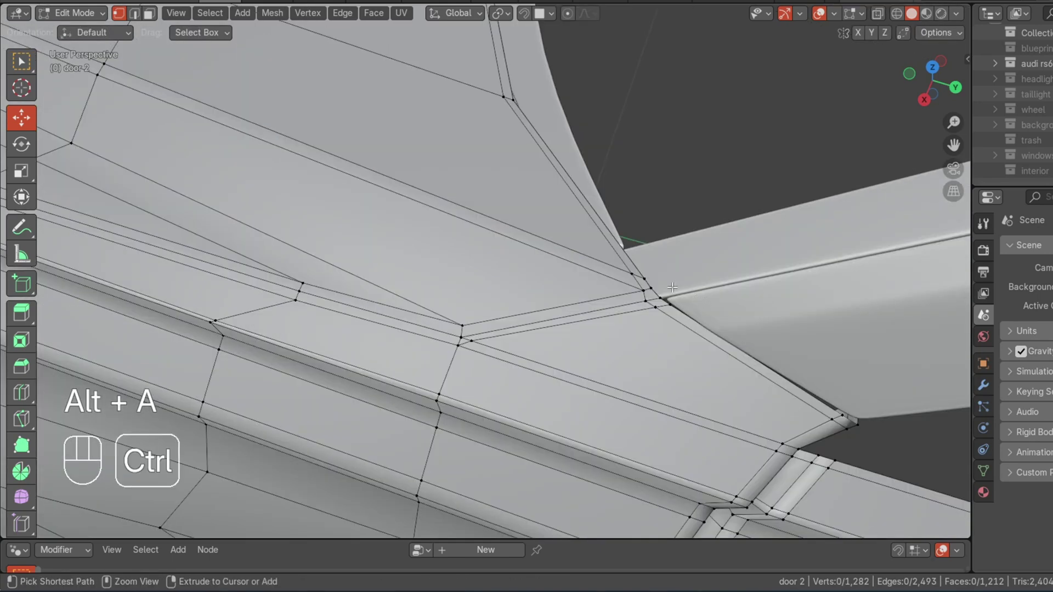
key("ctrl+f")
left_click(653, 286)
key("ctrl+r")
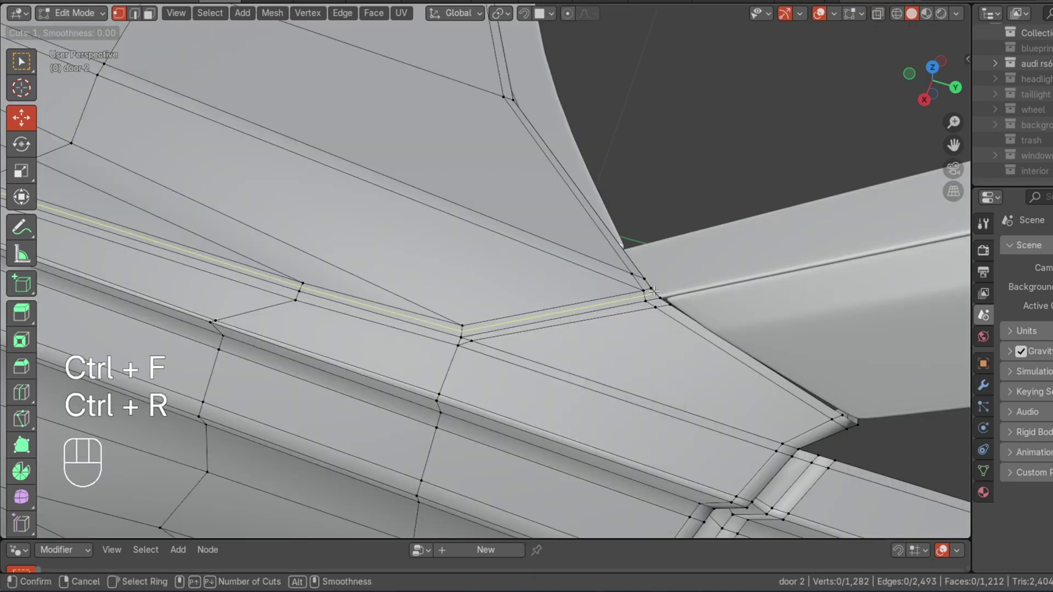
left_click(657, 289)
right_click(657, 289)
scroll(657, 289, "down", 8)
mouse_move(933, 83)
left_mouse_down()
mouse_move(878, 77)
mouse_move(932, 82)
left_mouse_up()
scroll(592, 187, "up", 8)
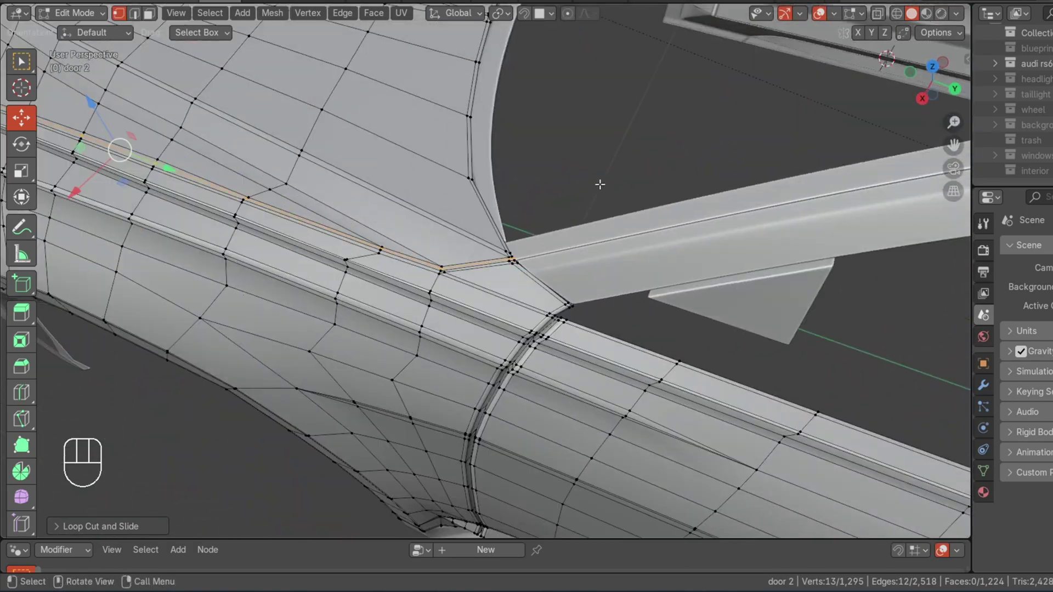
key("alt+s")
key("shift")
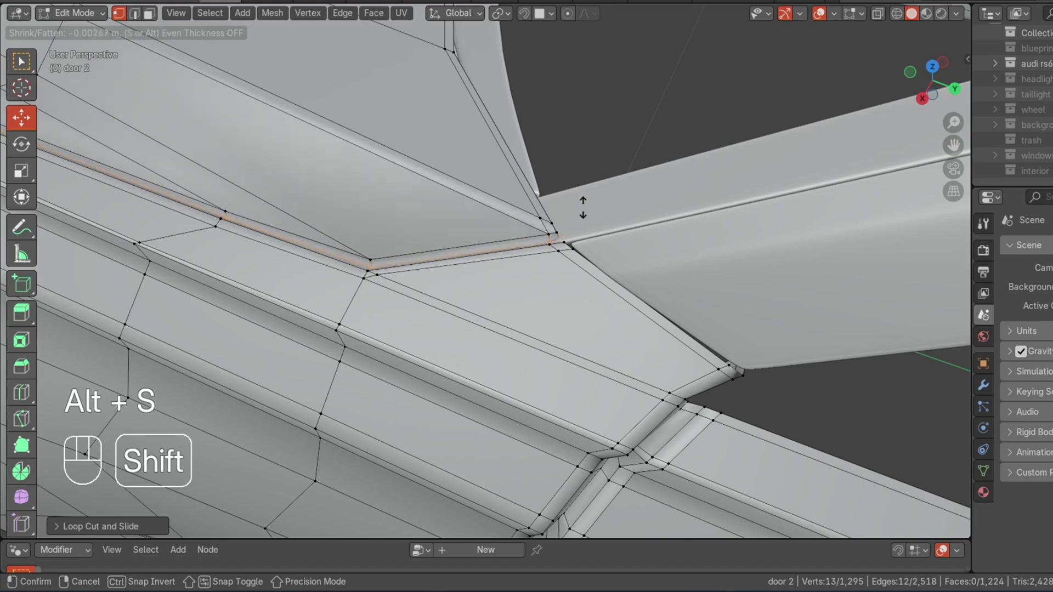
left_click(589, 197)
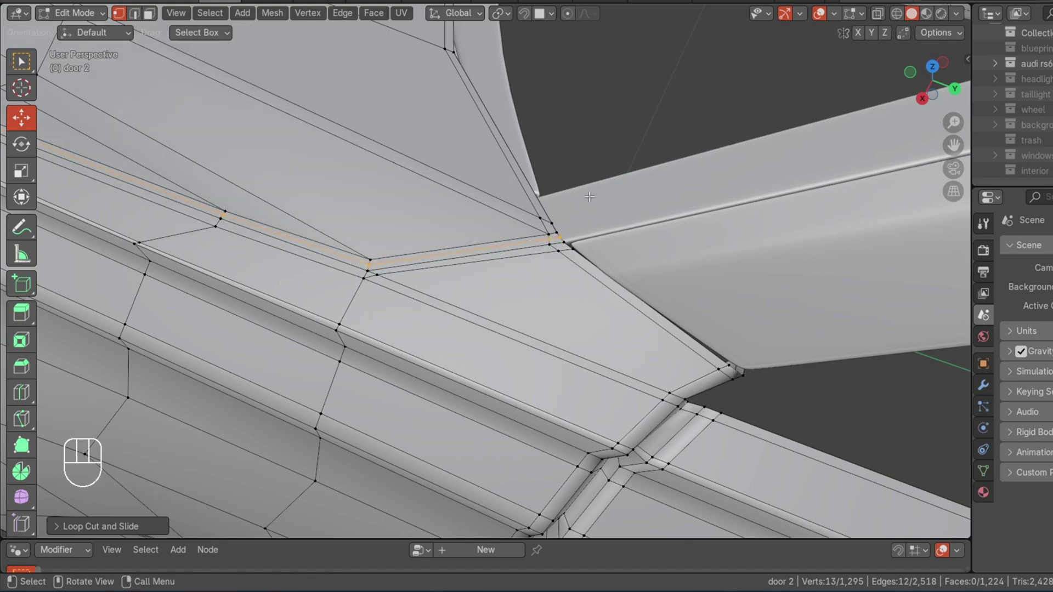
scroll(602, 203, "down", 11)
left_click_drag(932, 80, 932, 81)
scroll(900, 125, "up", 3)
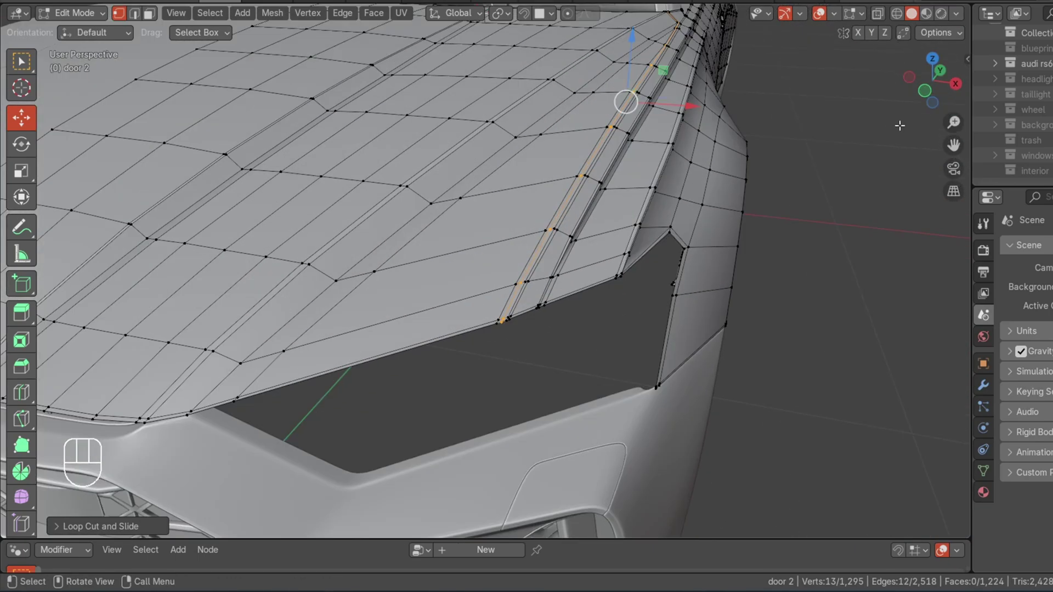
left_click_drag(954, 145, 841, 313)
scroll(553, 237, "up", 3)
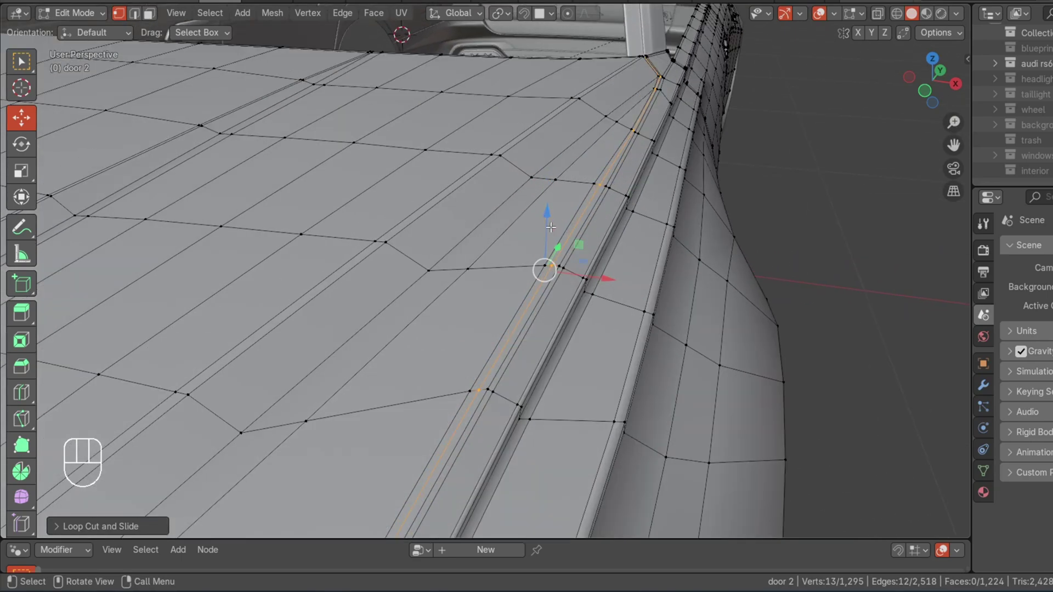
Try to sink the gap's centre loop by moving it down along the Z axis, and undo the move
left_click_drag(547, 215, 546, 230)
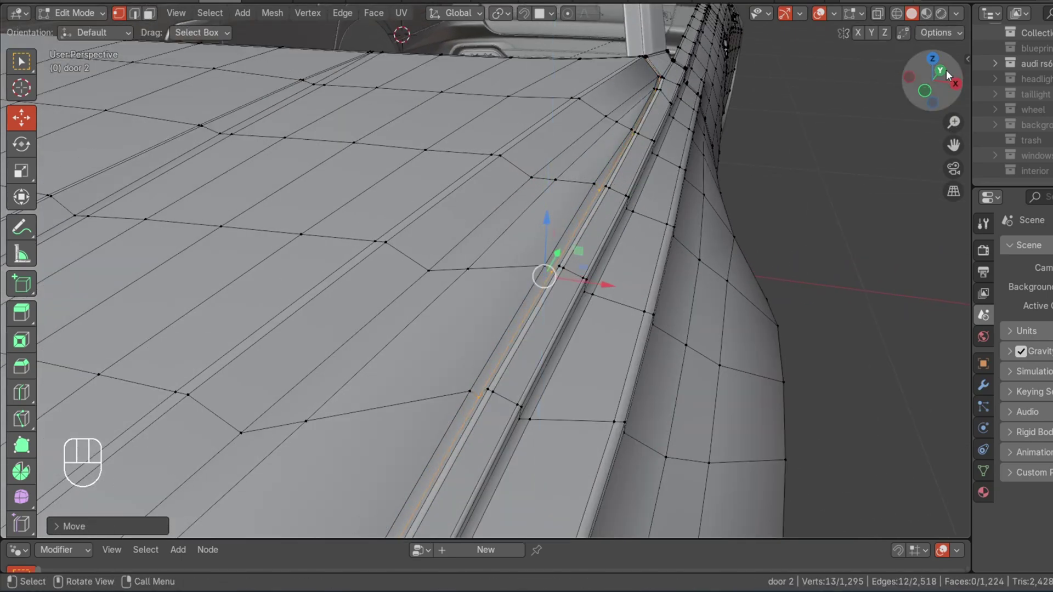
left_click_drag(949, 75, 894, 87)
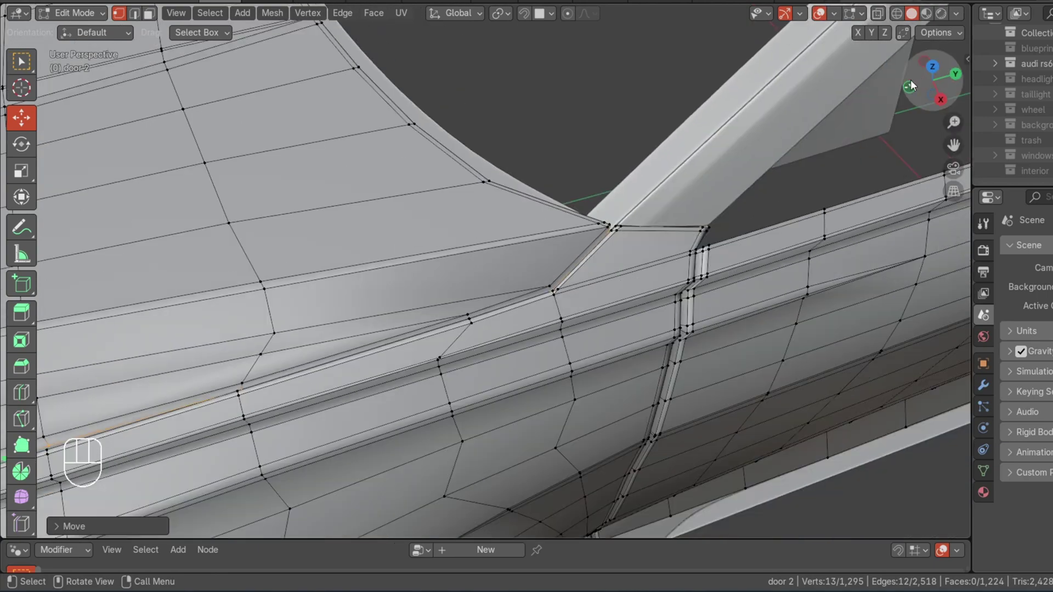
left_click_drag(913, 88, 944, 88)
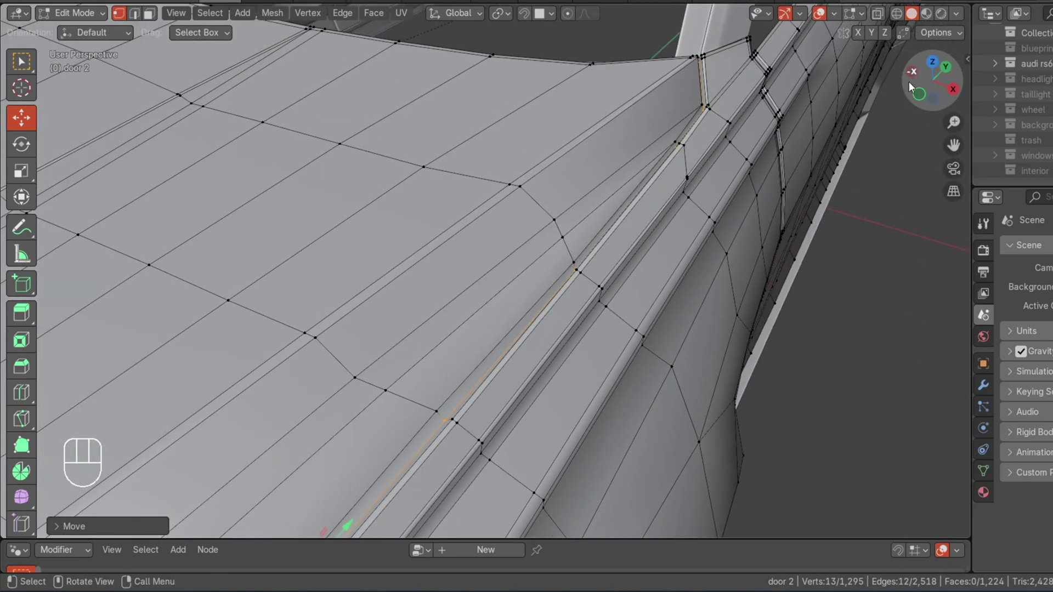
key("ctrl+z")
Try to recess the gap's centre loop by about 0.0056 m with Shrink/Fatten, inspect the groove, and undo it
key("alt+s")
key("shift")
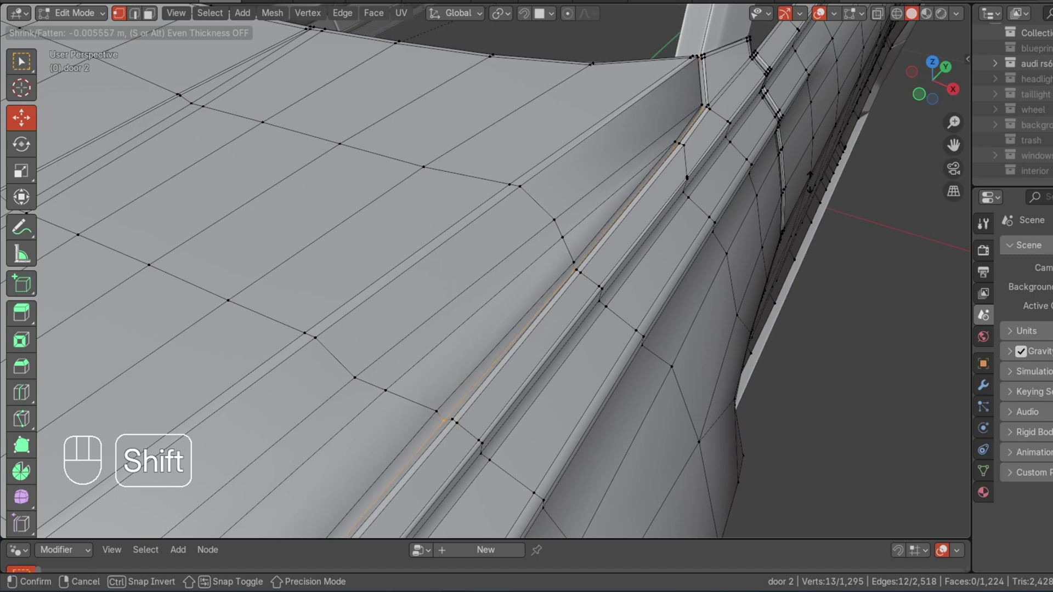
left_click(810, 182)
left_click_drag(952, 90, 976, 68)
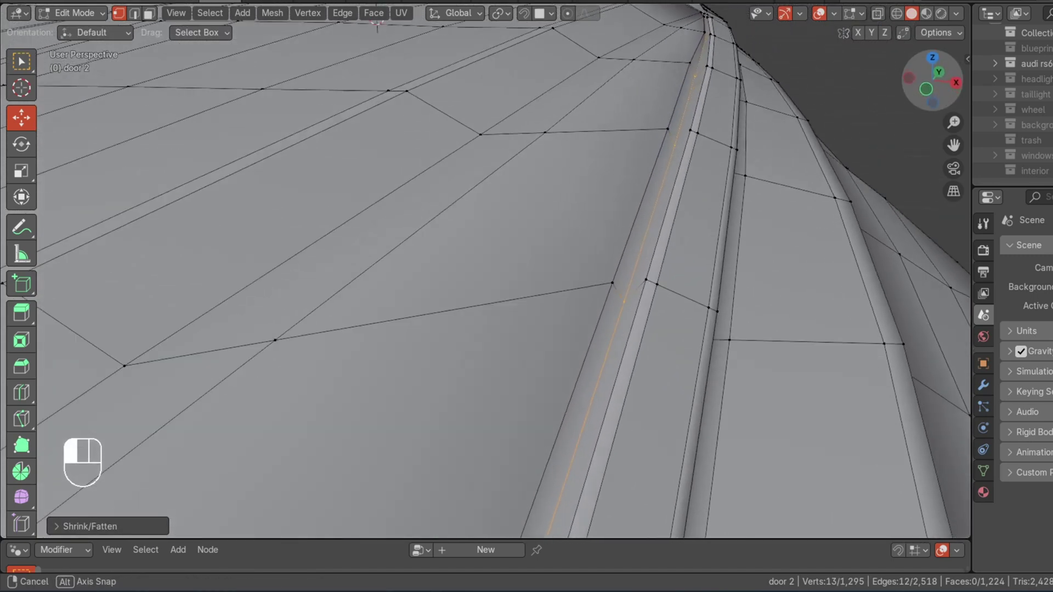
left_click_drag(917, 84, 913, 84)
key("ctrl+z")
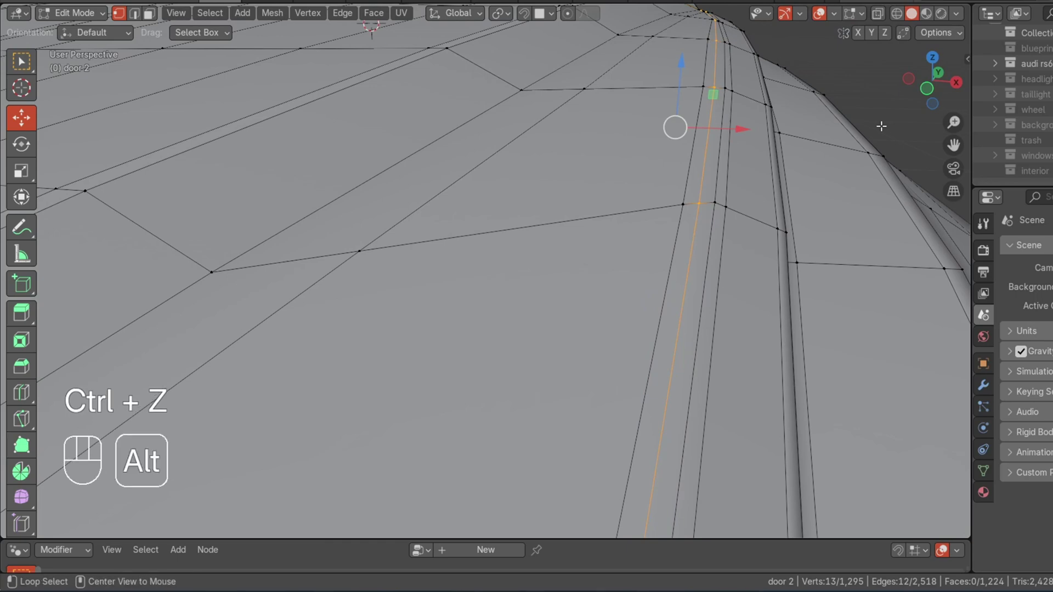
Recess the gap's centre loop inward by about 0.0068 m with Shrink/Fatten and deselect everything
key("alt+s")
key("shift")
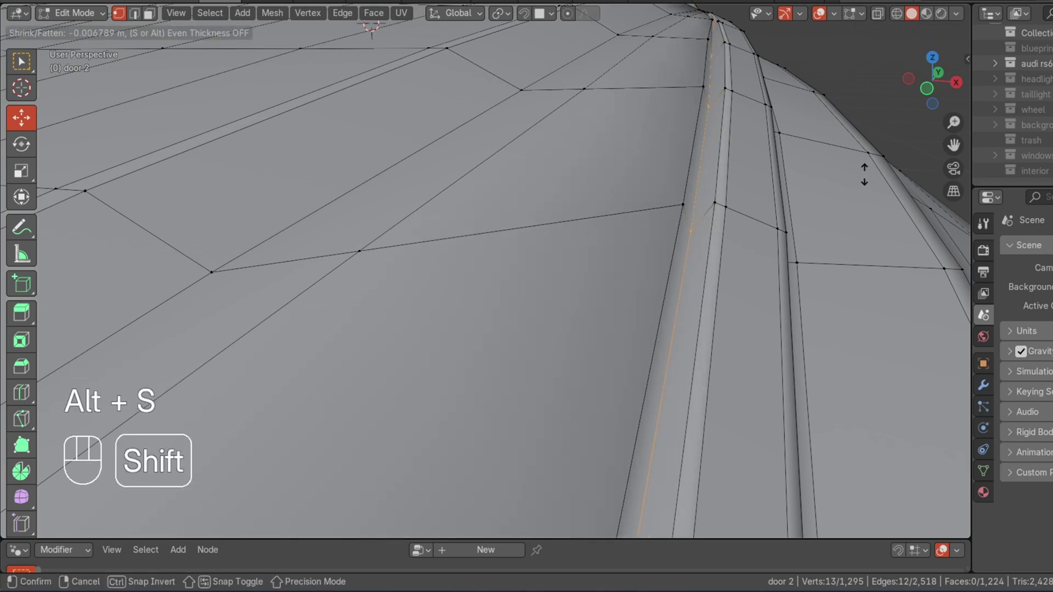
left_click(865, 175)
scroll(818, 146, "down", 5)
key("alt+a")
scroll(933, 80, "down", 1)
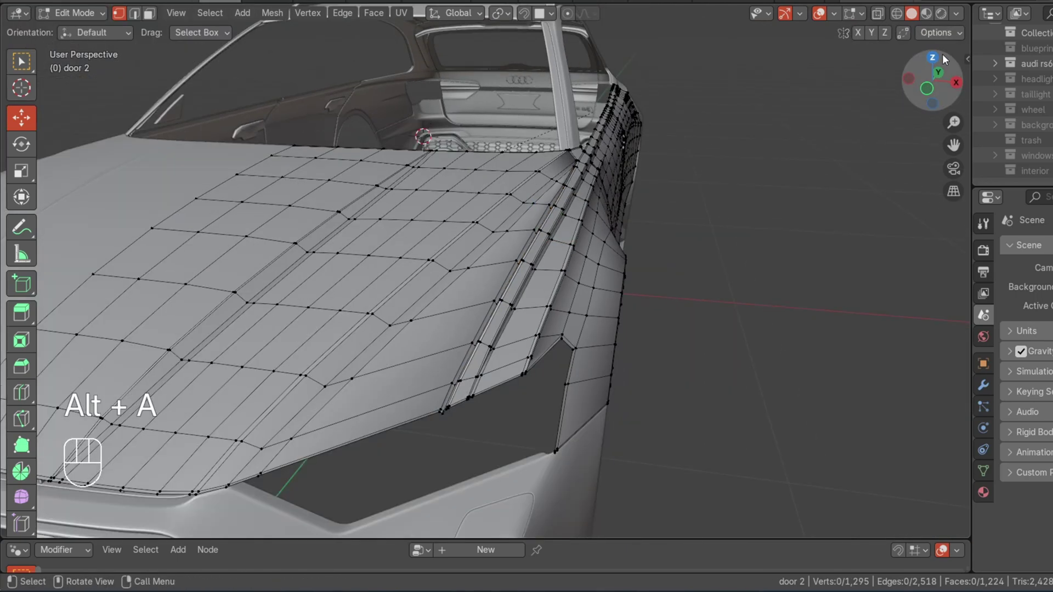
Examine the hood gap's shading in Object Mode and return to Edit Mode near the windshield corner
left_click_drag(943, 59, 768, 164)
key("Tab")
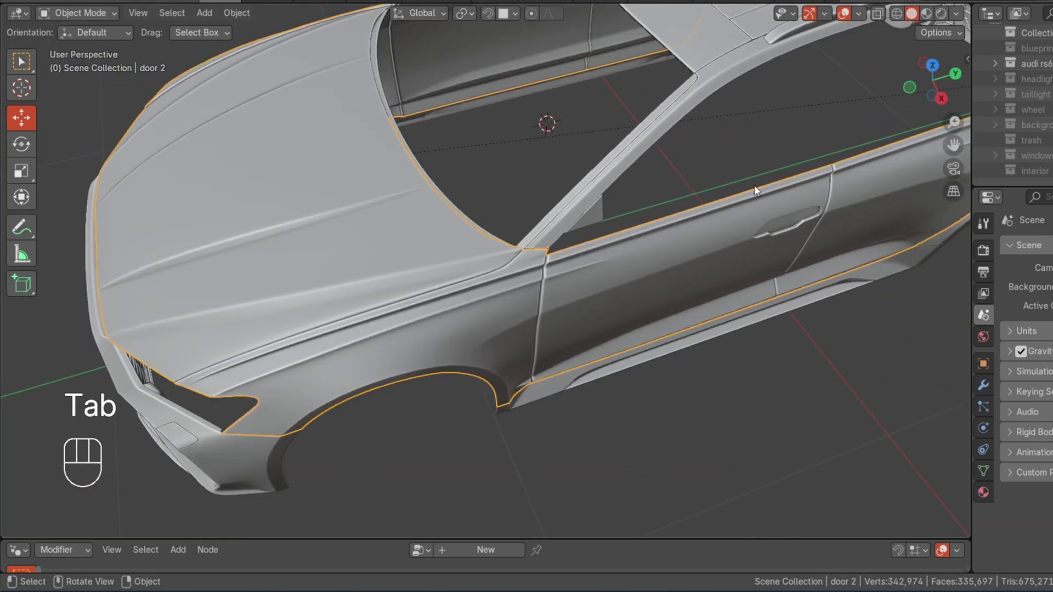
mouse_move(927, 77)
left_mouse_down()
mouse_move(912, 73)
mouse_move(926, 76)
left_mouse_up()
scroll(512, 232, "up", 8)
key("Tab")
scroll(538, 232, "up", 2)
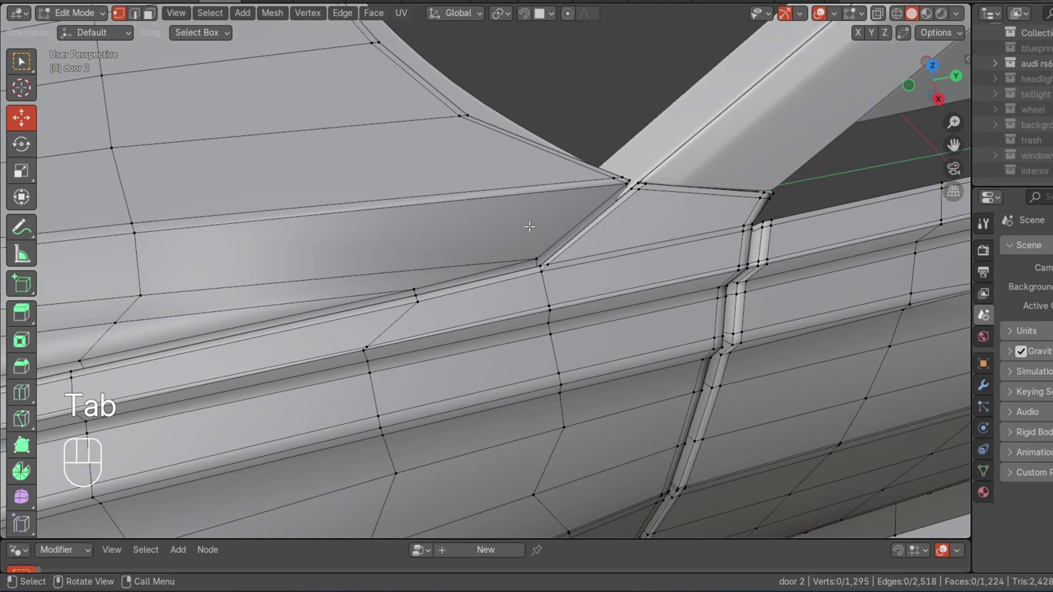
Add a supporting loop cut lengthwise along the hood and slide it close to the edge of the fender gap
scroll(530, 226, "down", 6)
left_click_drag(930, 80, 1052, 46)
scroll(511, 268, "up", 1)
key("ctrl+r")
left_click(346, 354)
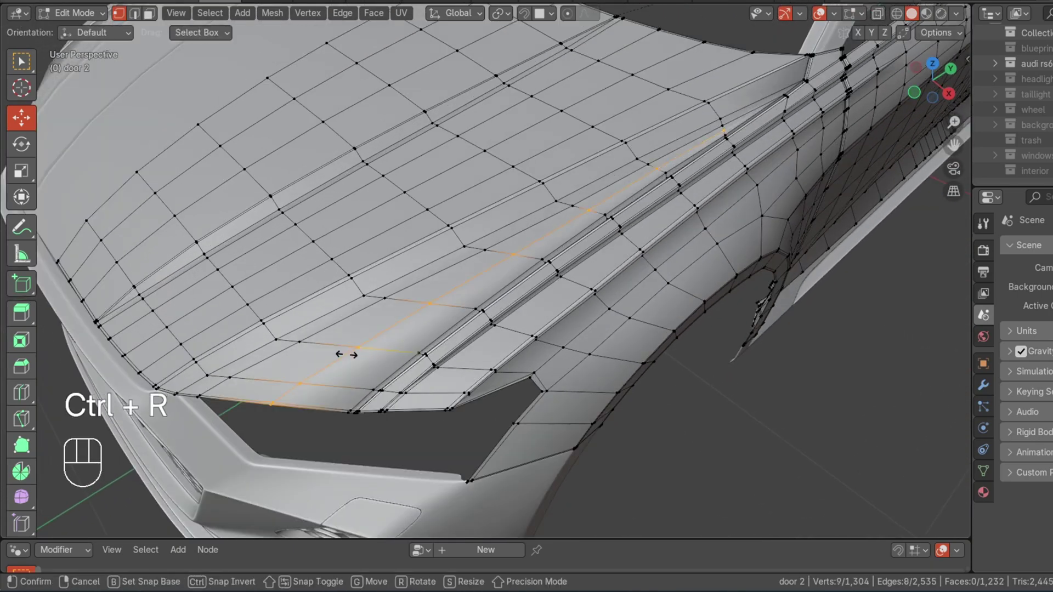
left_click(404, 361)
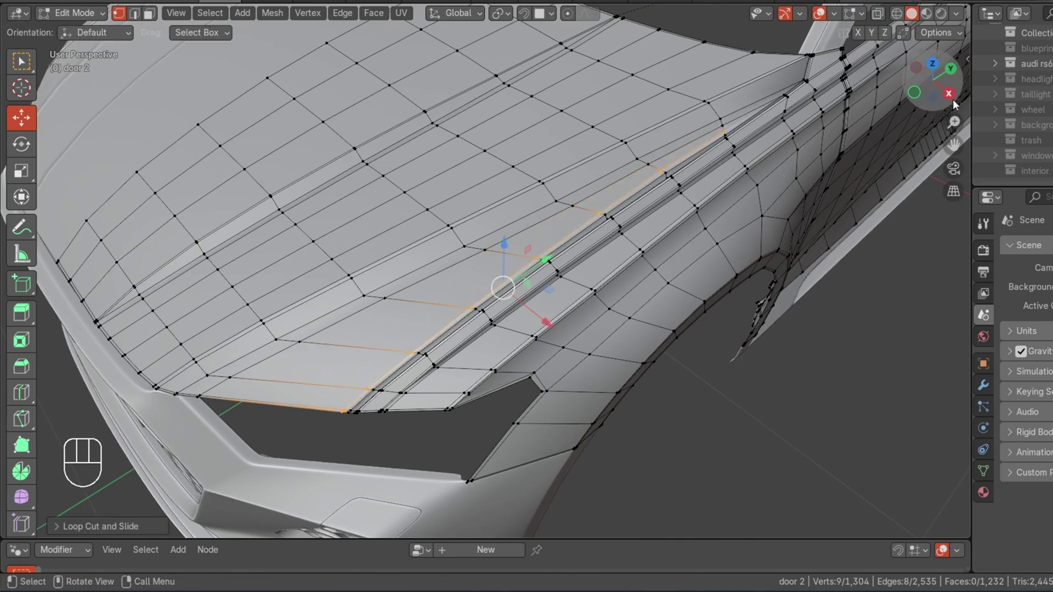
Add a supporting loop cut along the hood's windshield edge and slide it close to that edge with Even and Flipped on
left_click_drag(953, 104, 932, 187)
scroll(926, 141, "up", 3)
key("alt+a")
key("ctrl+r")
left_click(666, 310)
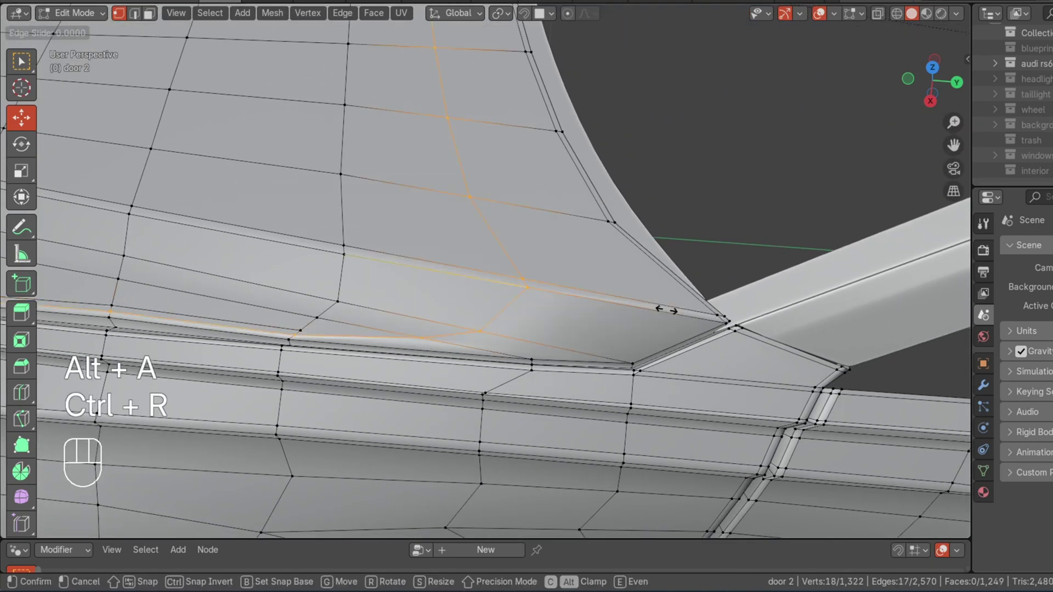
key("e")
key("f")
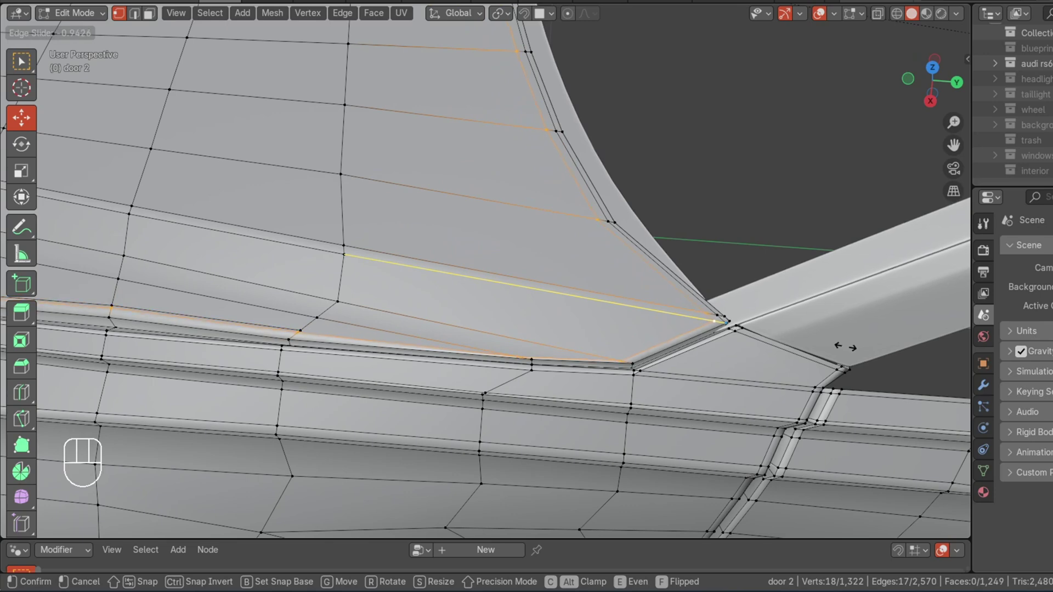
left_click(846, 347)
scroll(565, 432, "up", 5)
scroll(565, 432, "down", 2)
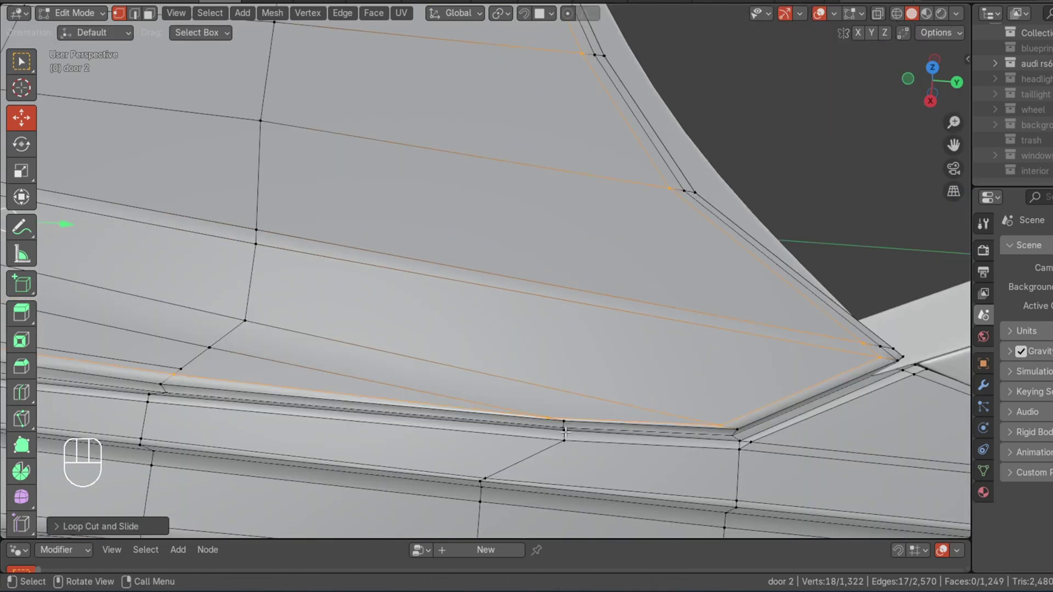
Move and vertex-slide the support-loop vertex beside the gap ahead of the windshield corner into line with the adjacent cross edge
key("alt+a")
left_click(548, 416)
key("g")
key("g")
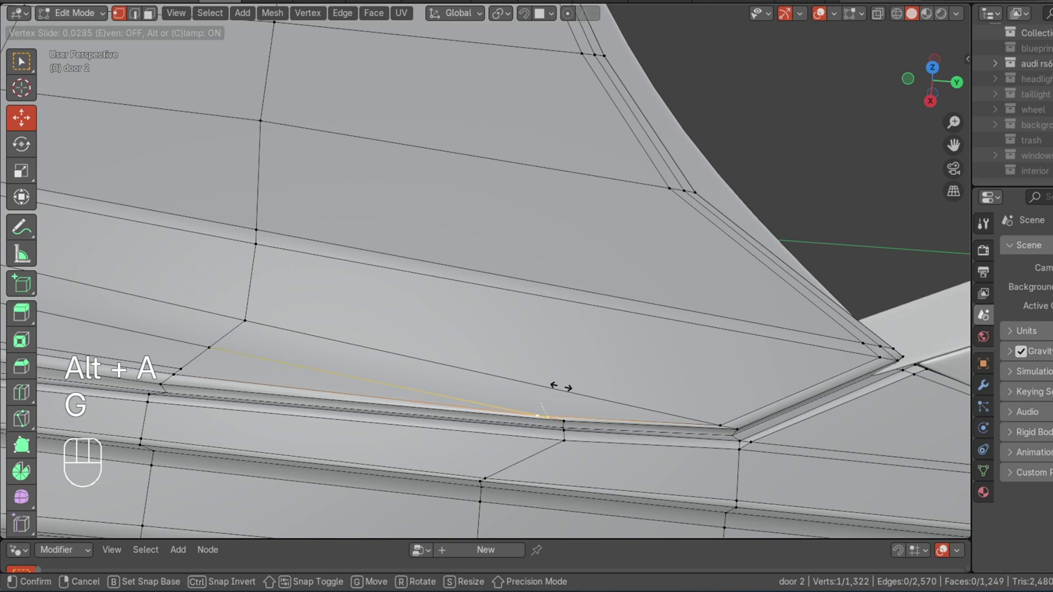
left_click(561, 387)
left_click_drag(546, 459, 556, 467)
key("g")
key("g")
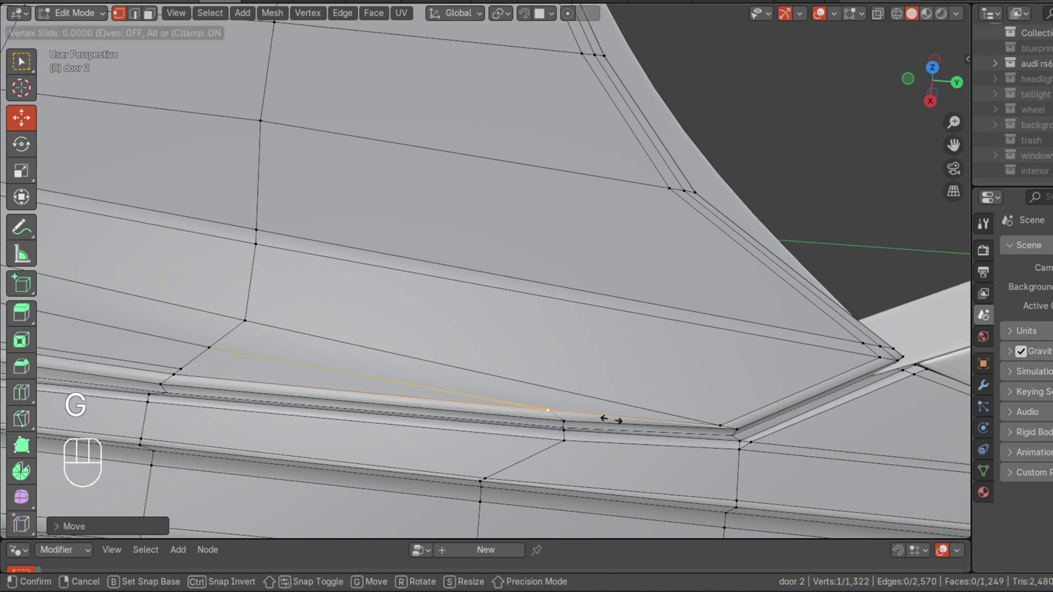
left_click(628, 418)
Move and vertex-slide the support-loop vertex at the gap's bend near the windshield corner slightly away from the gap, and deselect it
left_click(721, 425)
left_click_drag(725, 461, 732, 445)
key("g")
key("g")
left_click(763, 430)
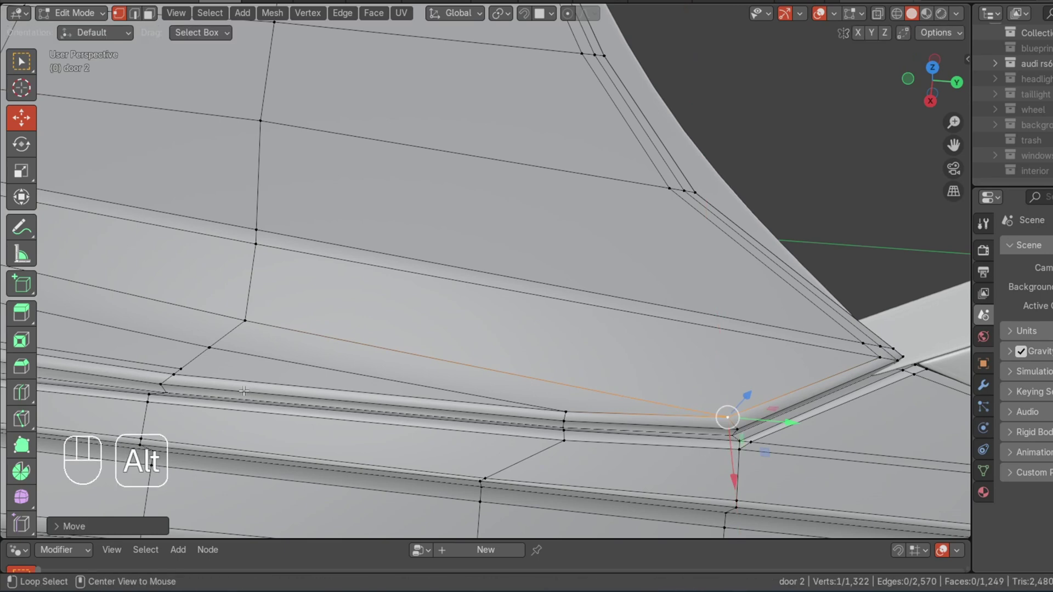
key("alt+a")
scroll(193, 362, "down", 2)
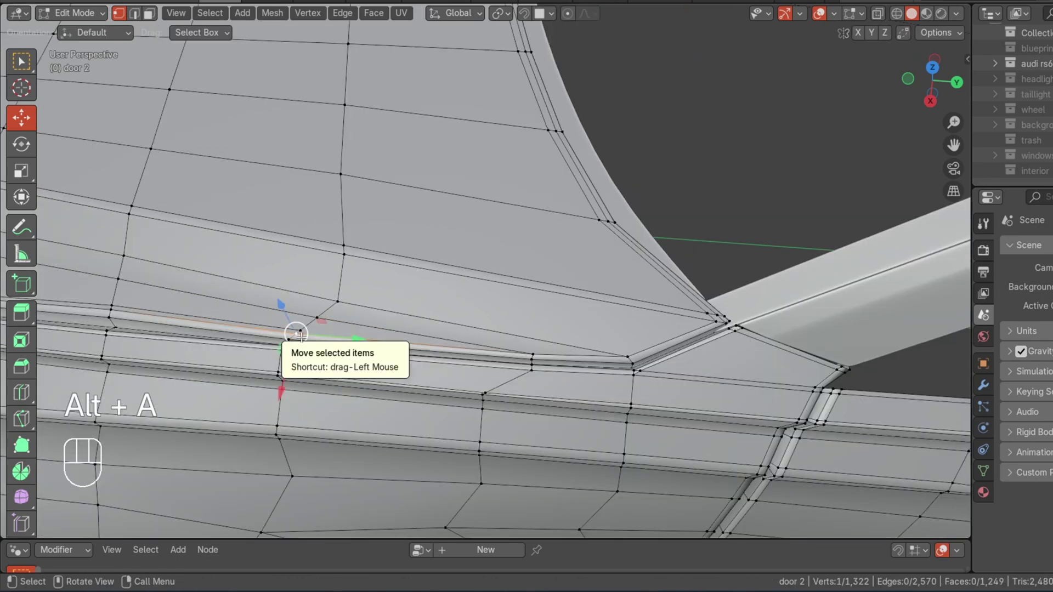
Slide the partial edge loop on the hood side of the fender gap onto the adjacent loop and merge the mesh's overlapping vertices
left_click(286, 326, "alt")
scroll(346, 323, "down", 5)
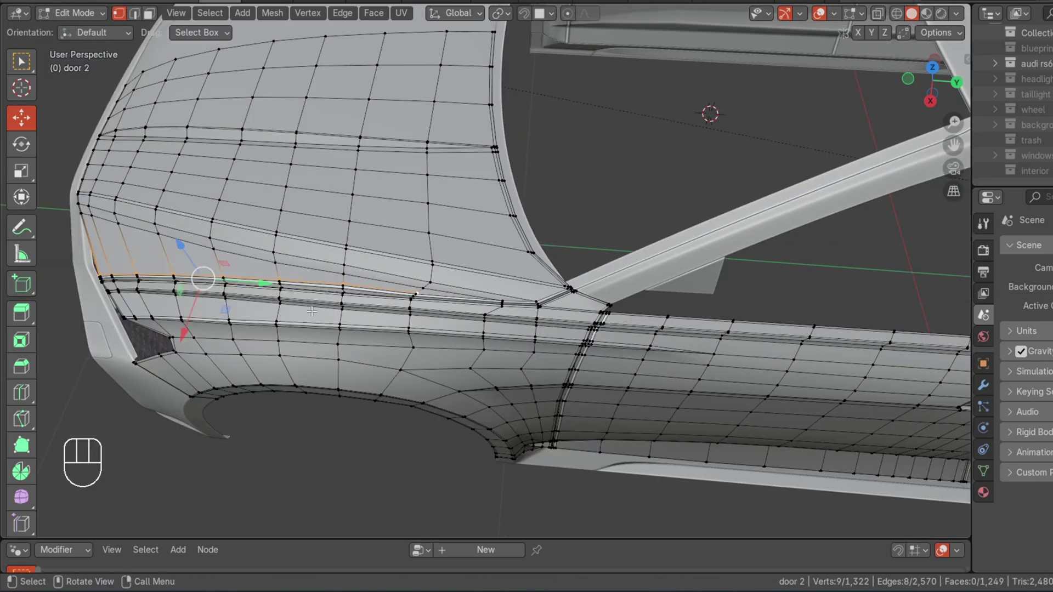
scroll(311, 311, "up", 2)
key("g")
key("g")
left_click(311, 331)
key("a")
scroll(403, 341, "up", 1)
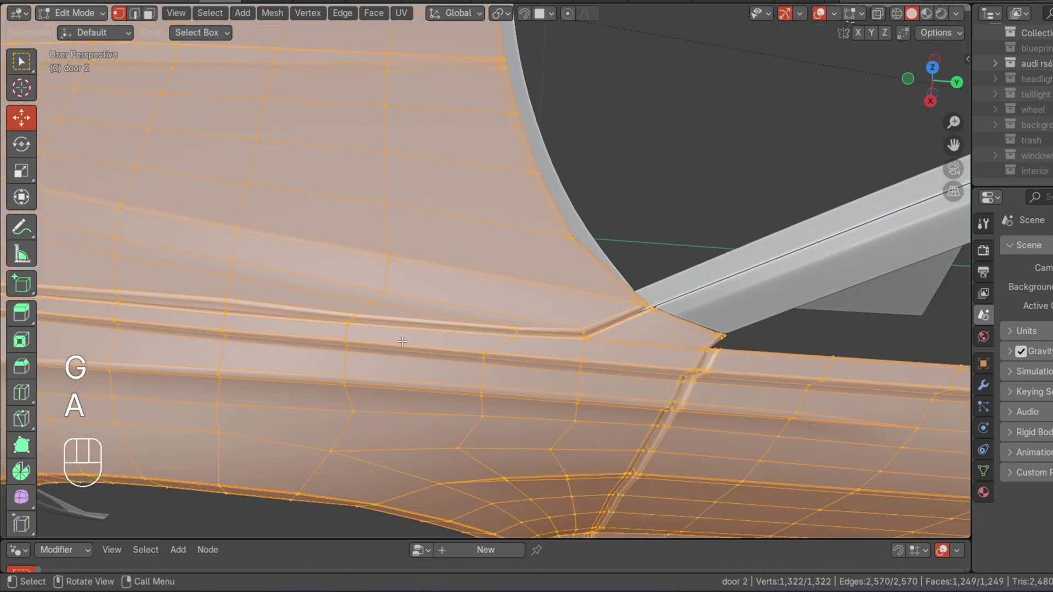
key("m")
left_click(415, 338)
key("alt+a")
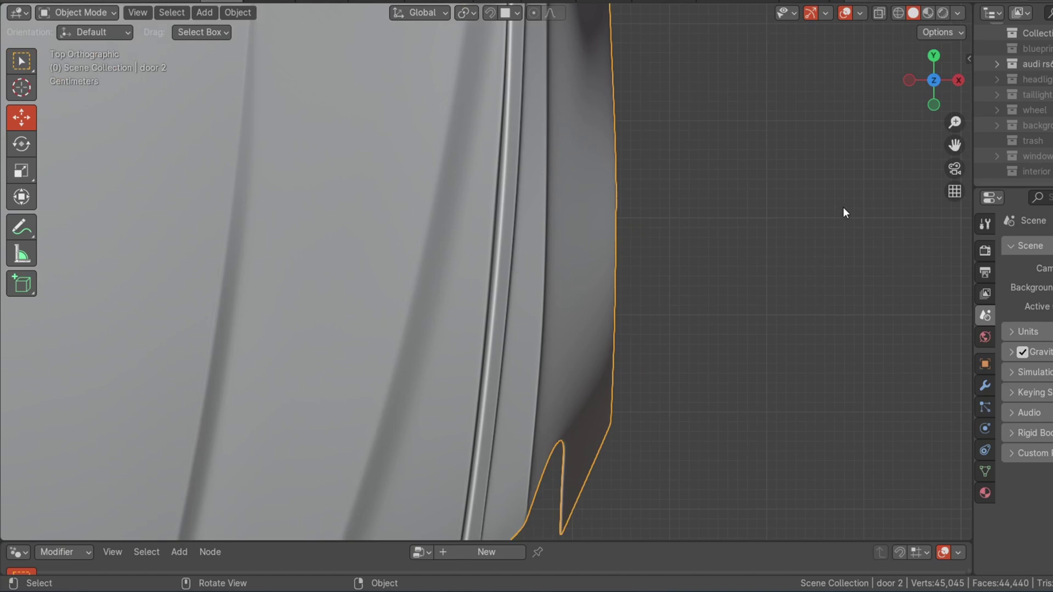
In top view, move the three hood-edge vertices on the third cross edge forward of the gap's bend slightly along X
scroll(844, 207, "up", 1)
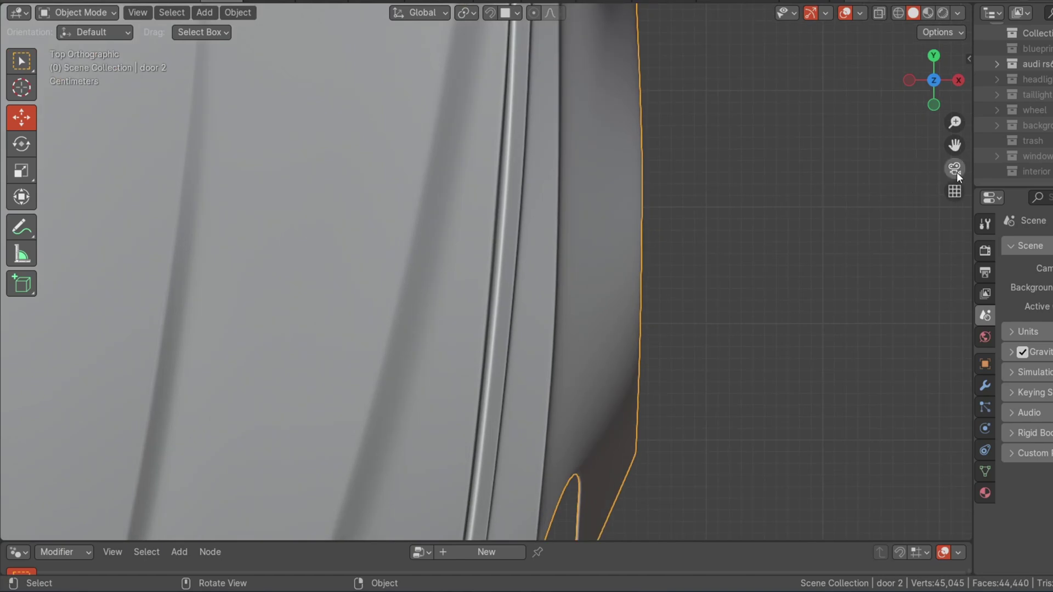
left_click_drag(955, 145, 954, 197)
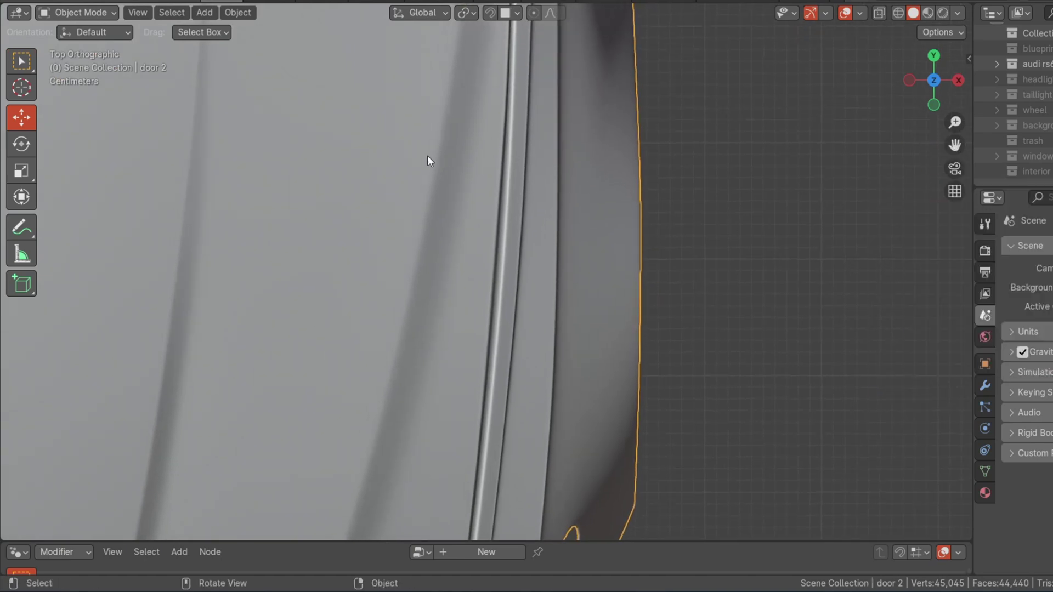
key("Tab")
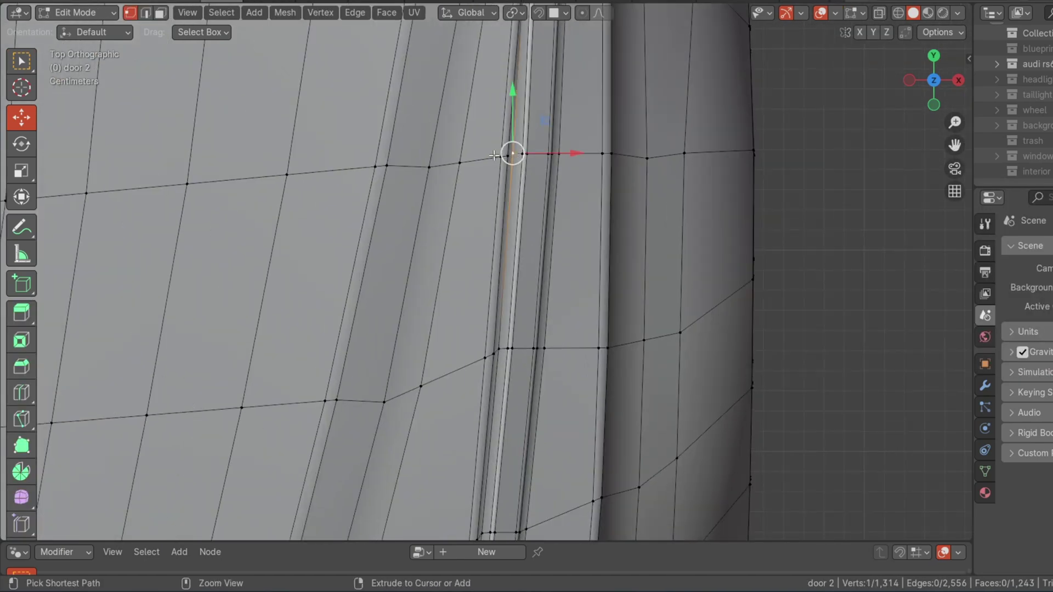
left_click(494, 156, "ctrl")
key("g")
key("x")
left_click(575, 159)
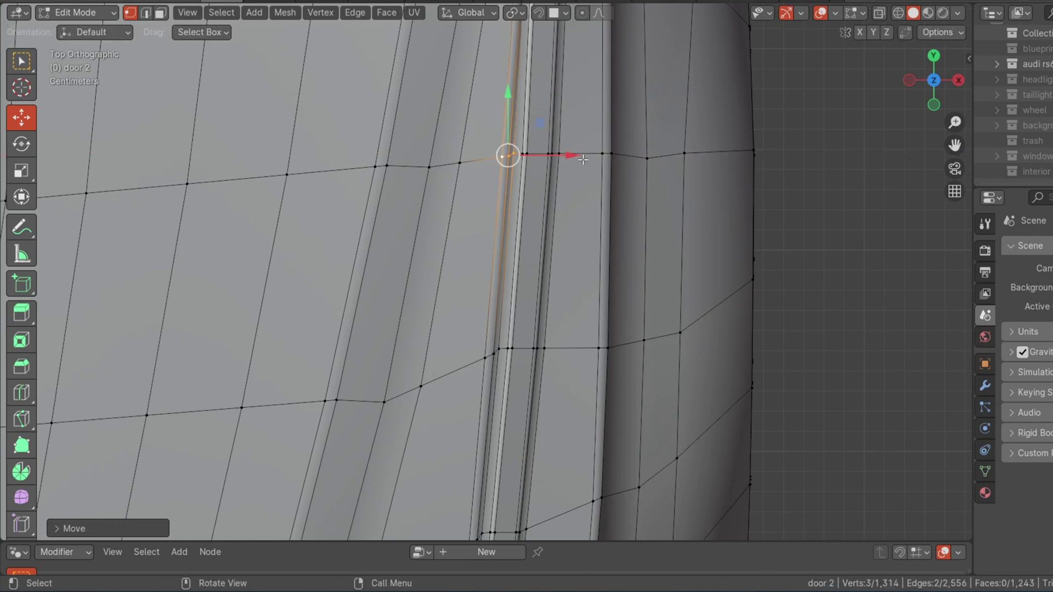
Move the hood-edge vertices on the second cross edge forward of the gap's bend along X, away from the gap
scroll(765, 161, "down", 2)
left_click_drag(955, 145, 951, 488)
scroll(581, 303, "up", 2)
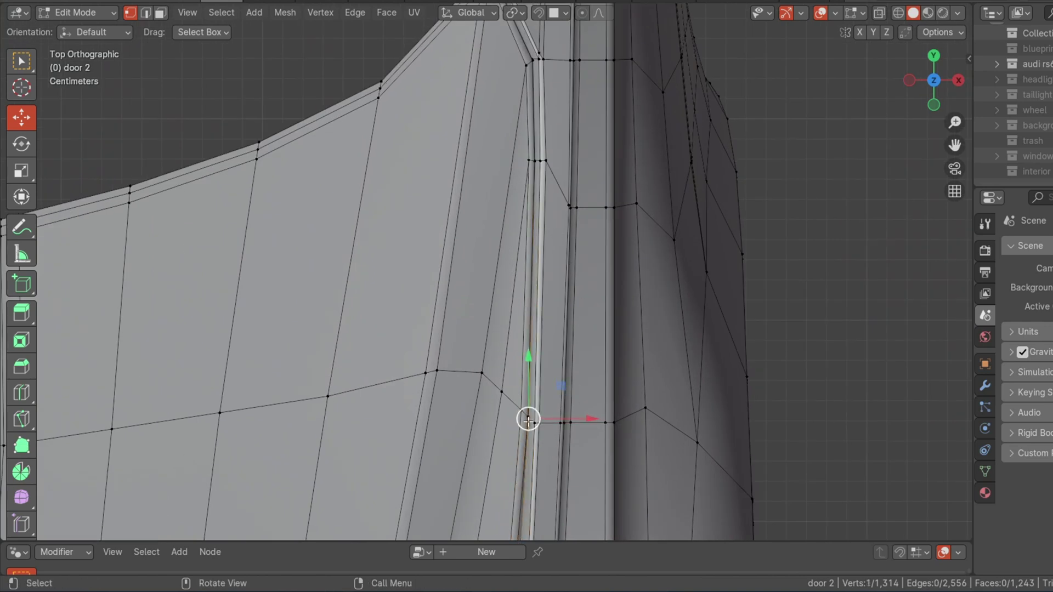
left_click(518, 407, "ctrl")
left_click_drag(586, 418, 562, 412)
left_click(538, 158)
scroll(765, 240, "down", 3)
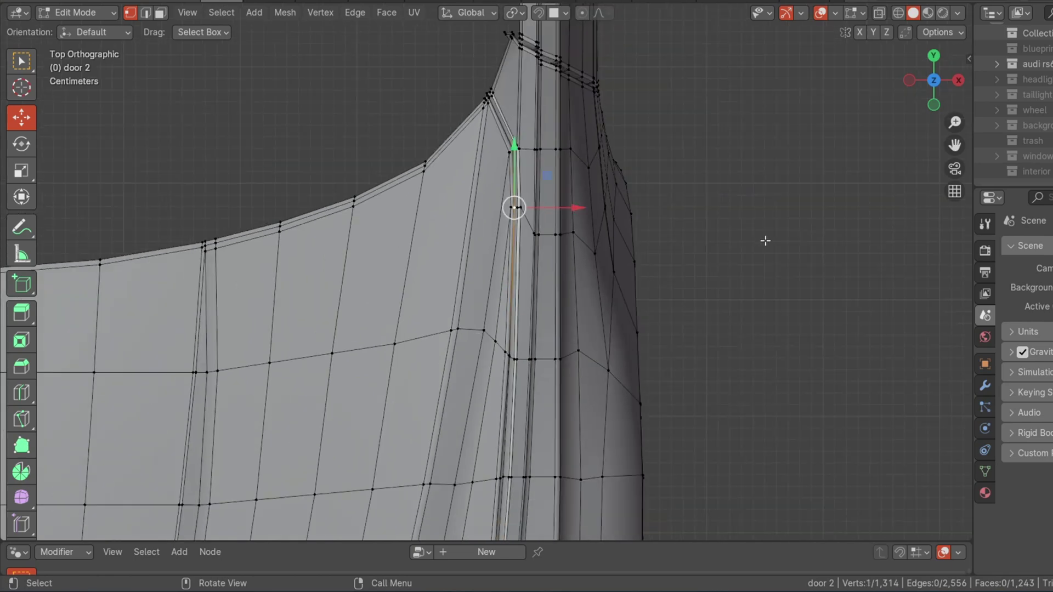
Nudge the three hood-edge vertices on the third cross edge from the gap's front end sideways, and deselect them
left_click_drag(955, 144, 968, 4)
scroll(491, 387, "up", 1)
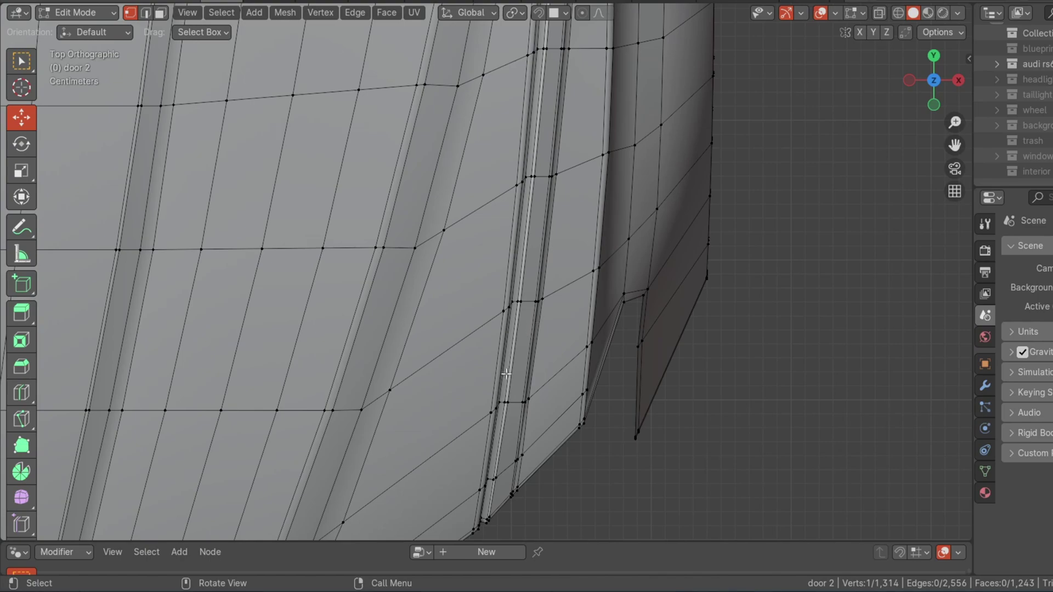
left_click(487, 417, "ctrl")
key("g")
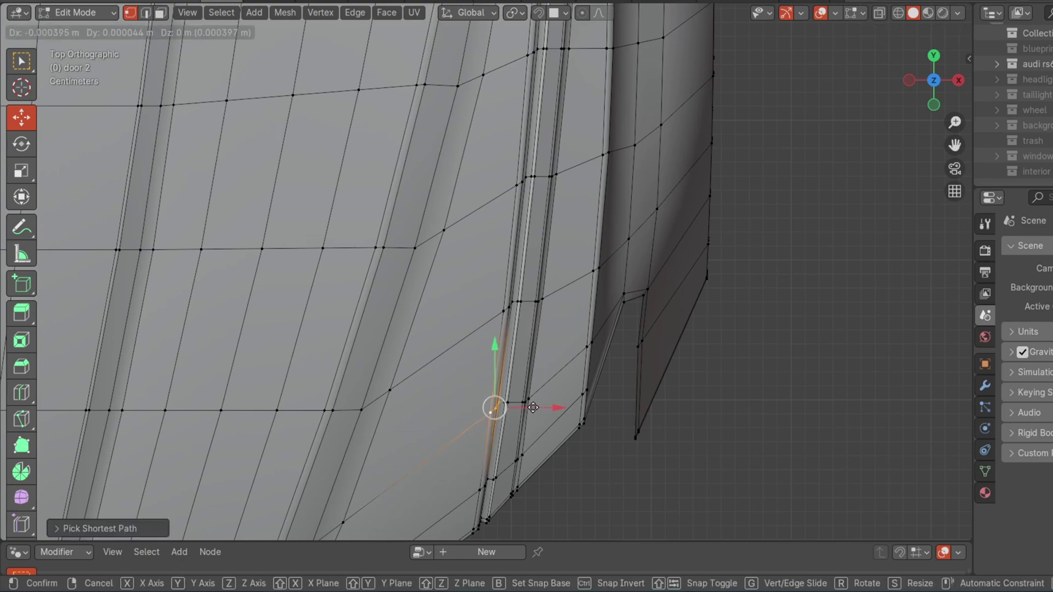
left_click(537, 408)
scroll(851, 125, "down", 1)
key("alt+a")
Select the three hood-edge vertices on the first cross edge forward of the bend and move them slightly along X away from the gap
left_click_drag(933, 80, 807, 65)
left_click_drag(954, 145, 150, 241)
scroll(819, 186, "up", 5)
scroll(819, 186, "down", 2)
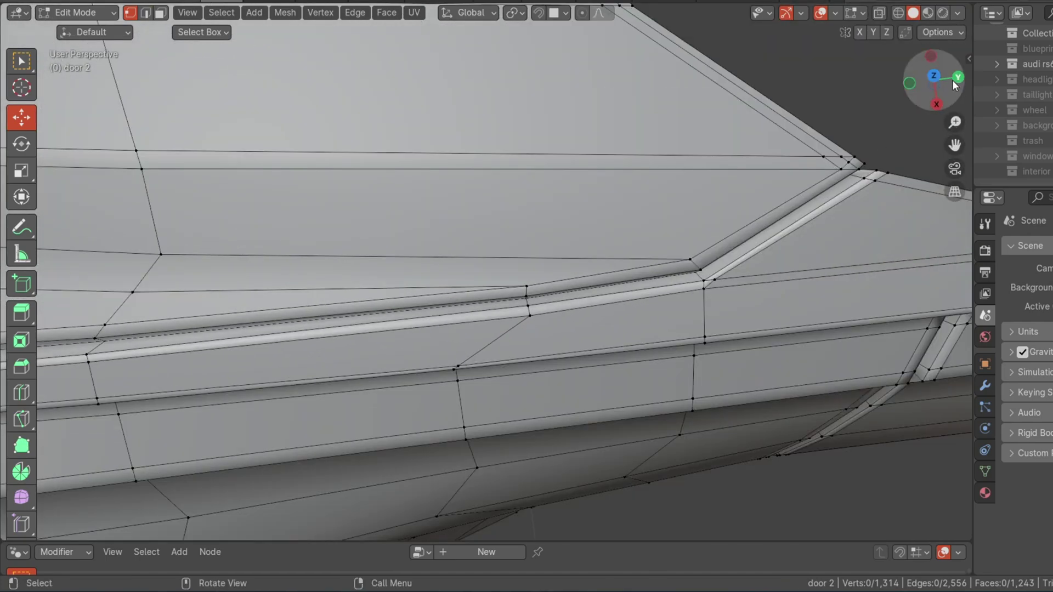
mouse_move(952, 86)
left_mouse_down()
mouse_move(937, 77)
mouse_move(941, 92)
left_mouse_up()
scroll(511, 281, "up", 3)
left_click(515, 283)
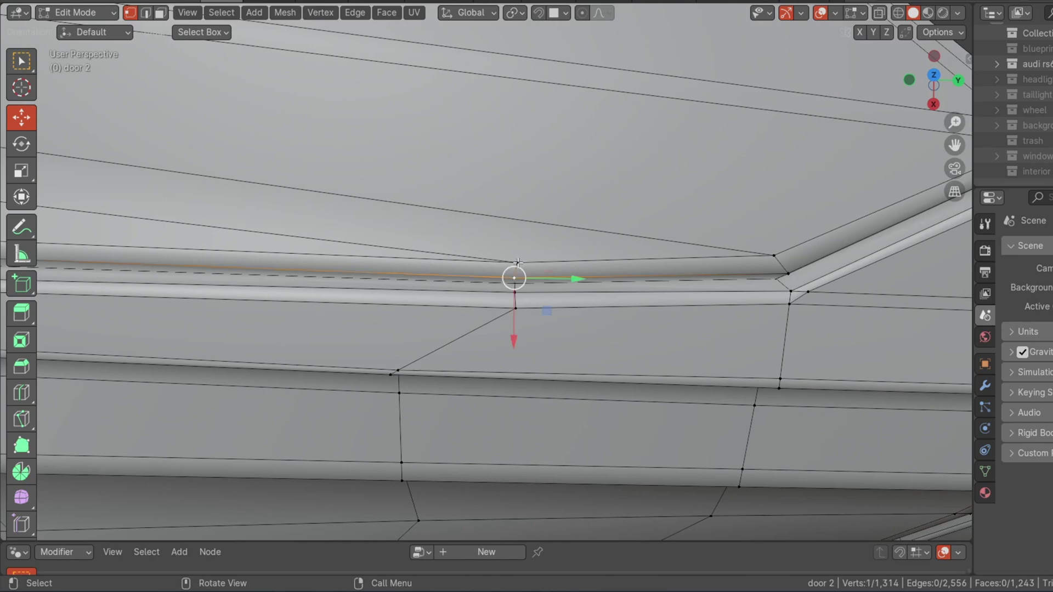
left_click(518, 264, "ctrl")
key("KP_7")
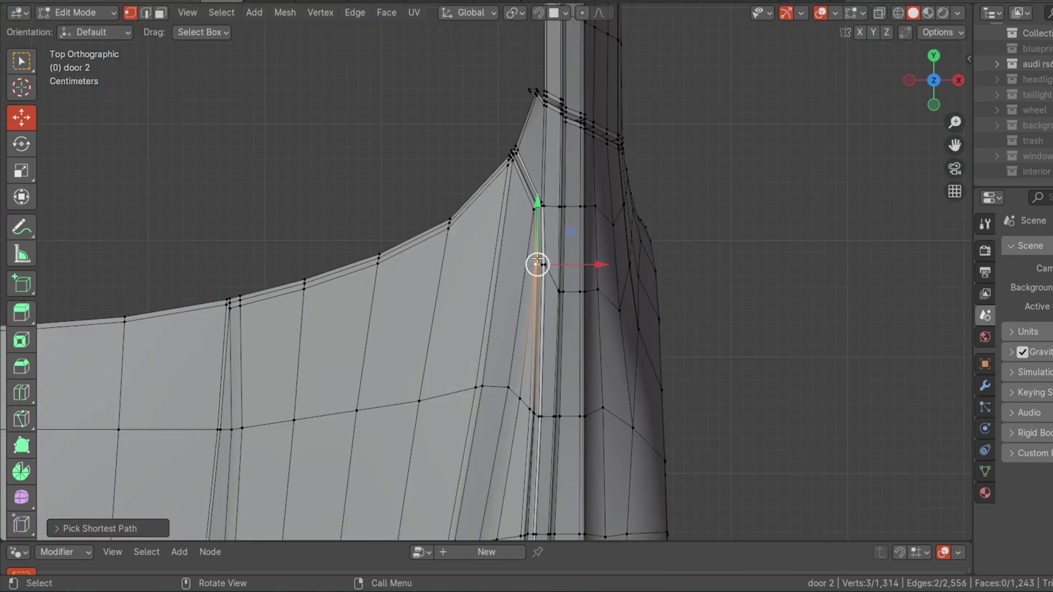
left_click_drag(618, 259, 609, 256)
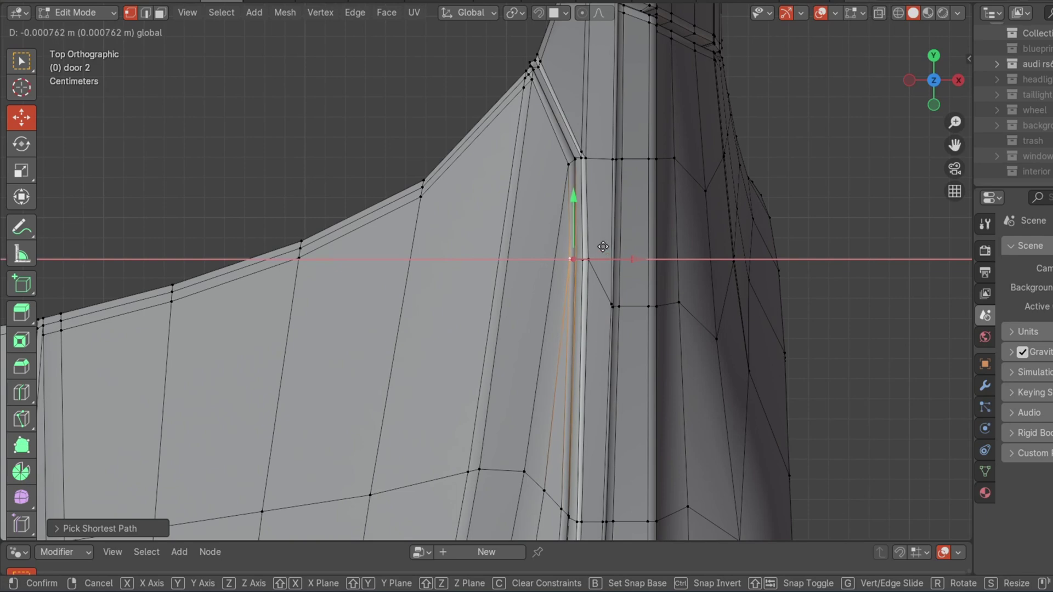
left_click_drag(604, 247, 603, 247)
scroll(686, 253, "down", 3)
key("alt+a")
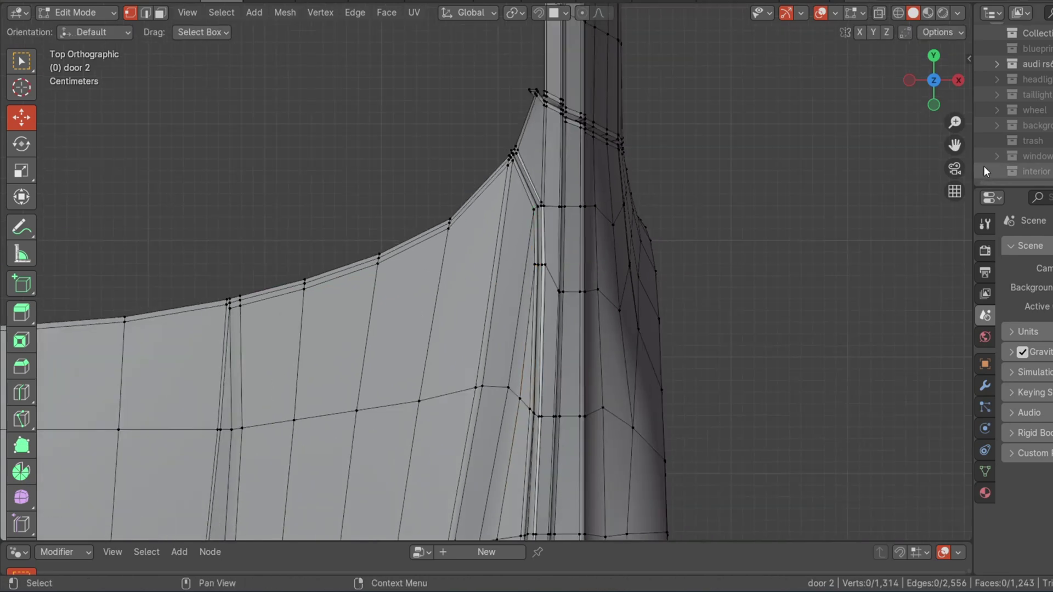
Move the hood-edge vertices on the third and fourth cross edges forward of the bend slightly along X toward the gap
left_click_drag(955, 145, 938, 112)
scroll(532, 387, "up", 4)
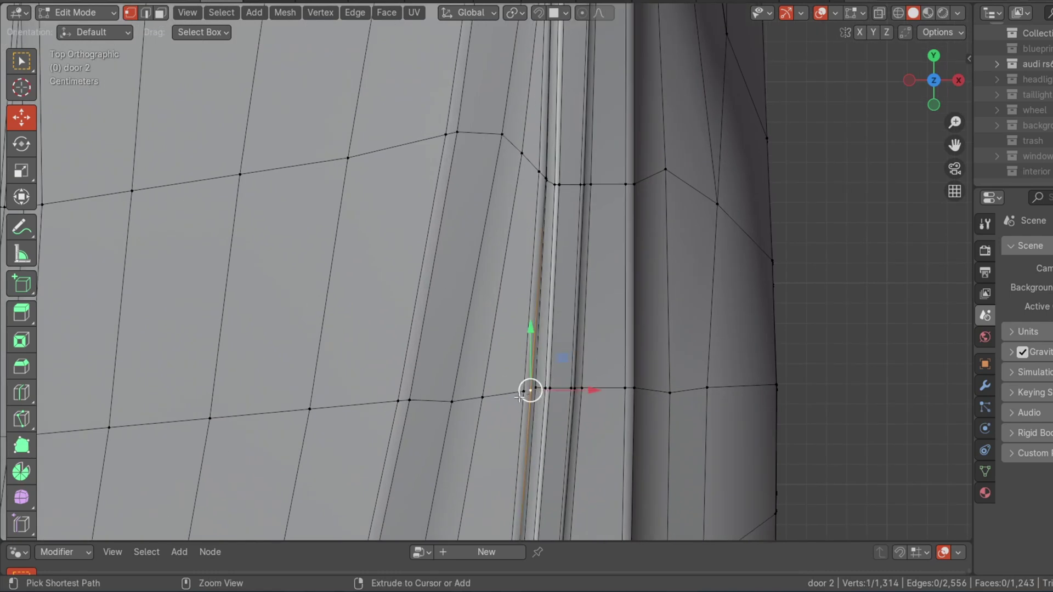
left_click(520, 397, "ctrl")
left_click_drag(575, 391, 589, 392)
scroll(589, 391, "down", 2)
key("alt+a")
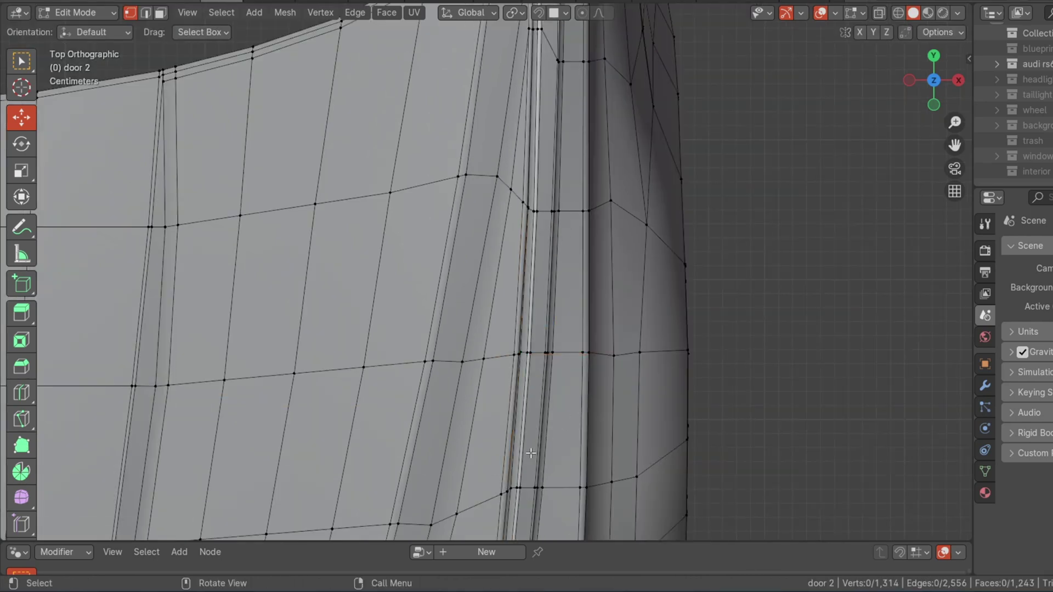
left_click_drag(555, 500, 566, 500)
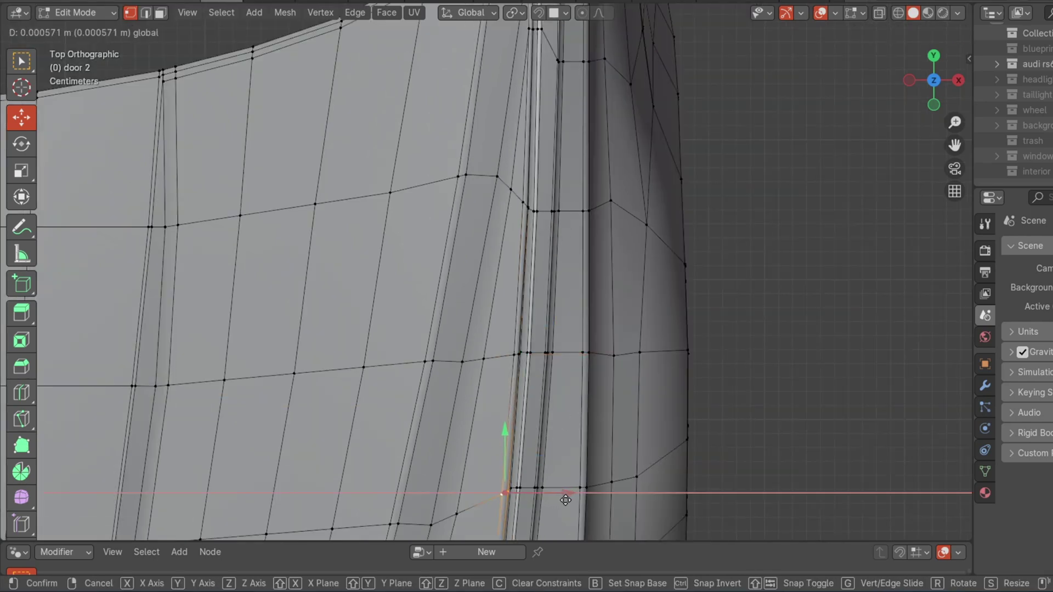
left_click(570, 500)
scroll(812, 297, "down", 3)
left_click(812, 296)
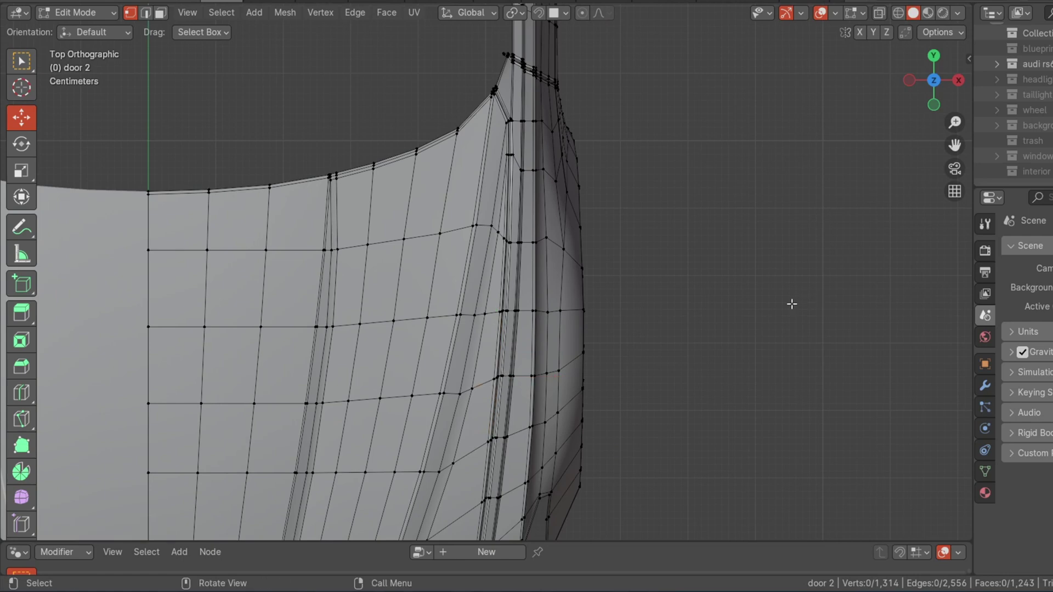
Move the three hood-edge vertices on the fifth cross edge forward of the bend along X toward the gap, and deselect them
left_click_drag(954, 149, 928, 2)
scroll(457, 271, "up", 4)
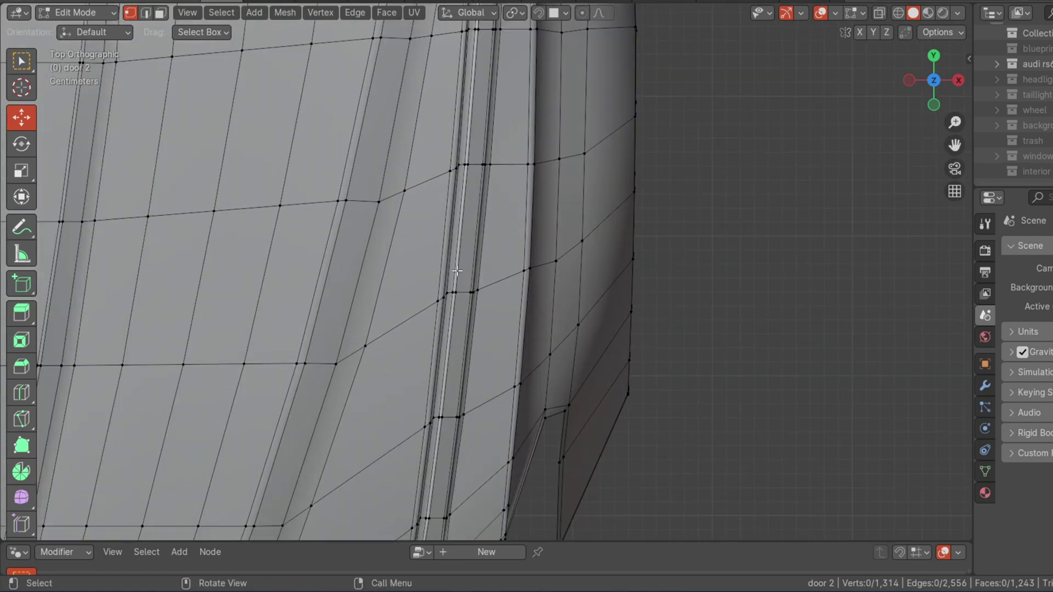
left_click(440, 298, "ctrl")
left_click_drag(470, 297, 481, 305)
scroll(476, 302, "up", 2)
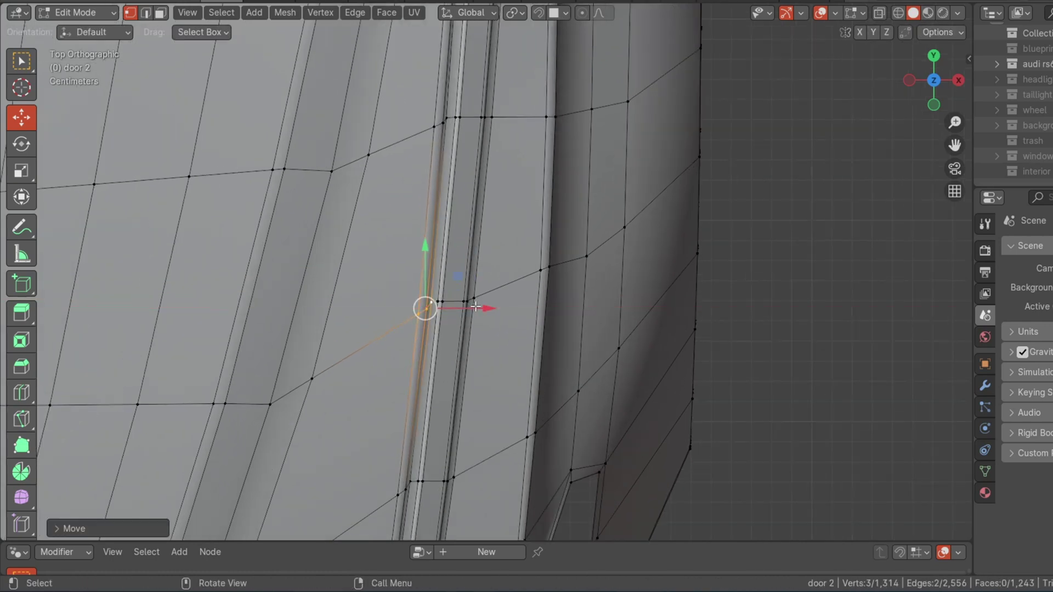
left_click(521, 360)
scroll(505, 324, "down", 1)
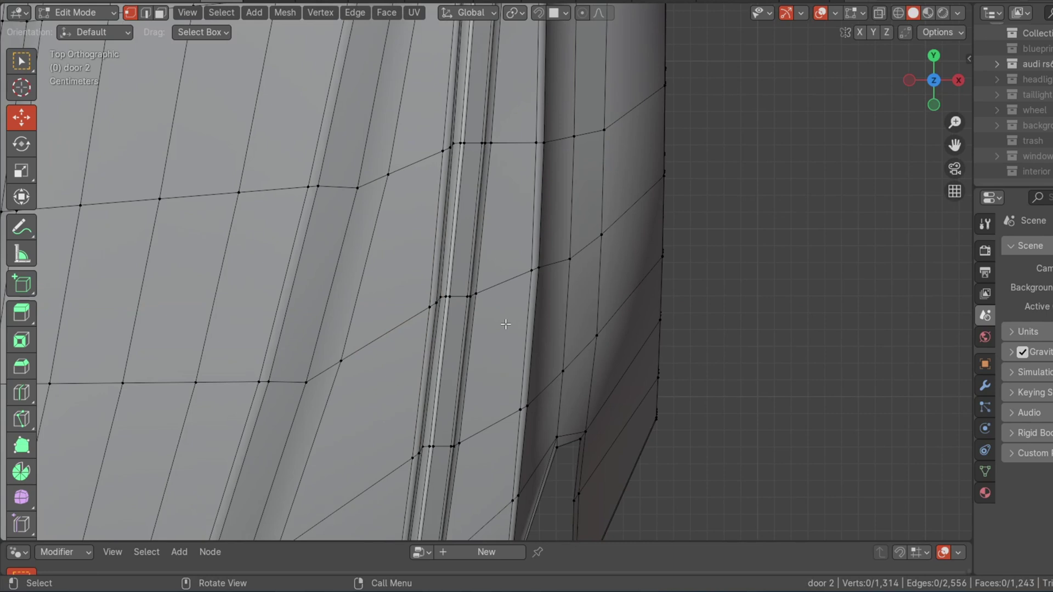
Nudge the hood-edge vertices on the fourth and third cross edges forward of the bend further along X toward the gap
left_click(438, 149, "ctrl")
left_click_drag(497, 145, 512, 147)
left_click(590, 197)
scroll(589, 197, "down", 2)
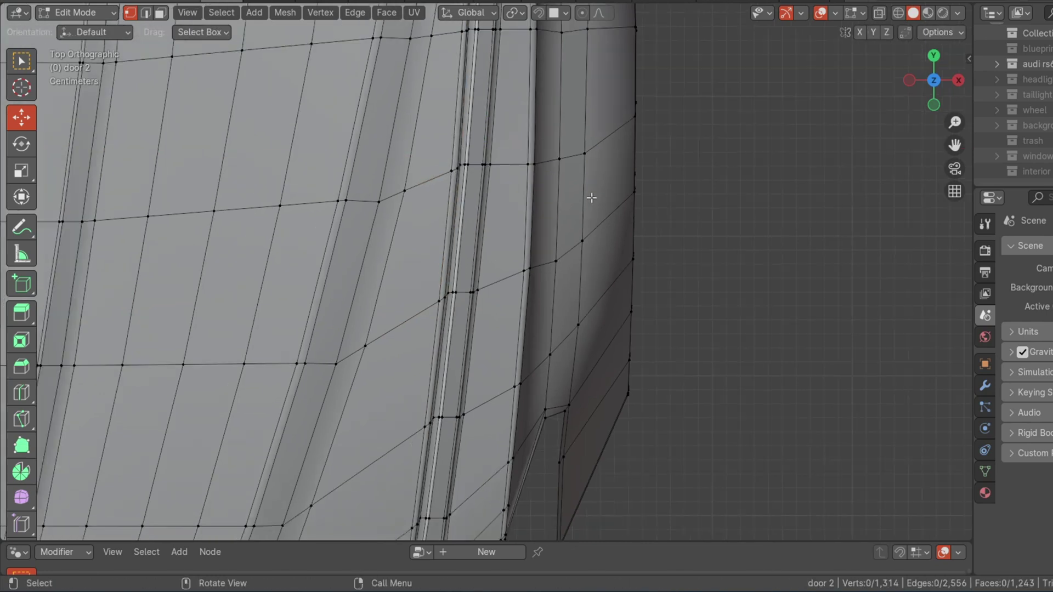
scroll(492, 273, "up", 3)
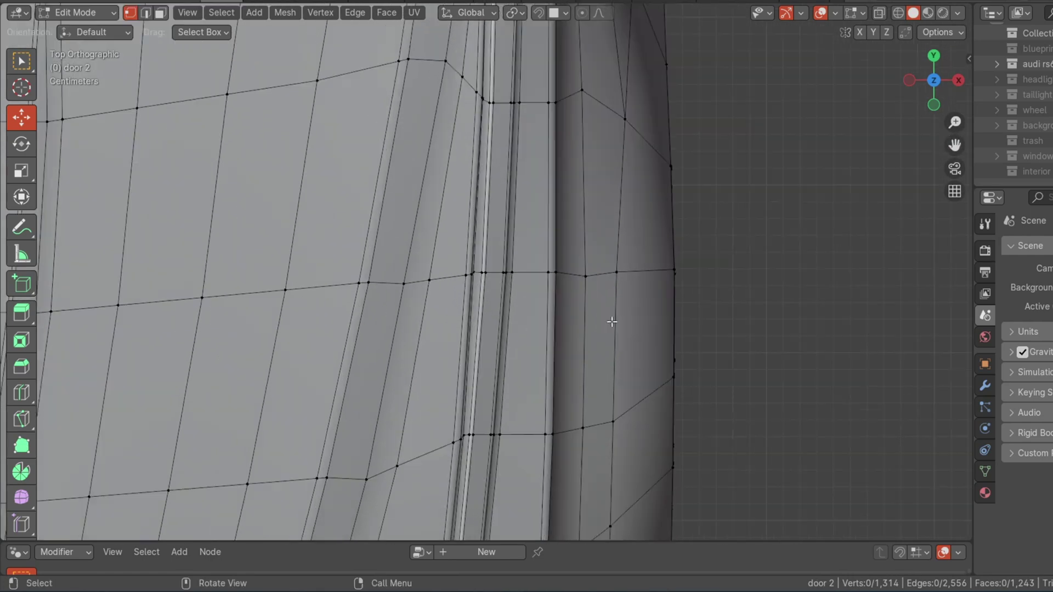
left_click(466, 274, "ctrl")
left_click_drag(518, 273, 536, 274)
key("alt+a")
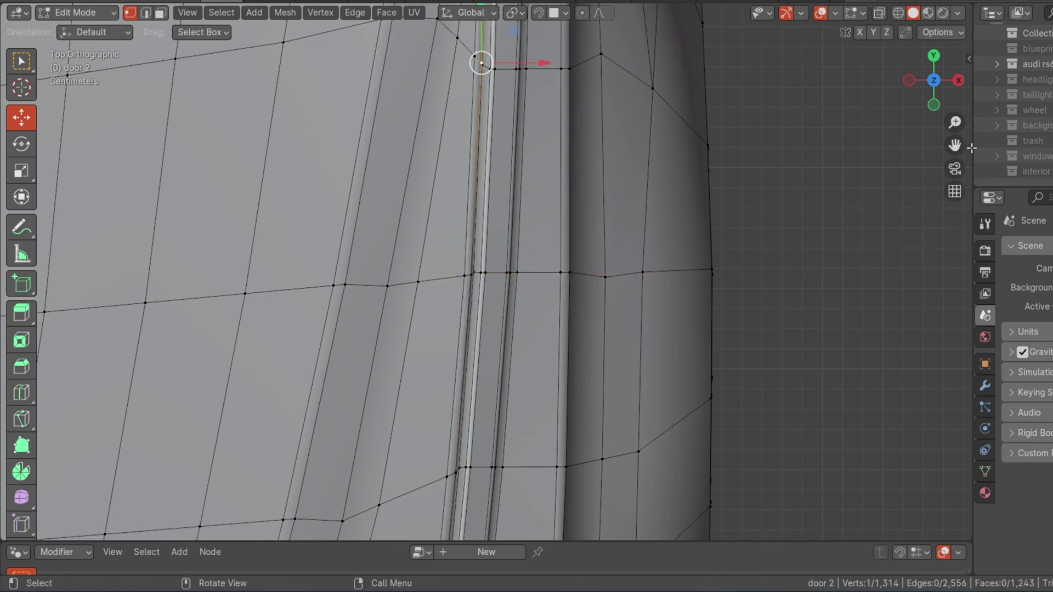
Move the hood-edge vertices on the second cross edge forward of the bend slightly along X toward the gap, and deselect them
left_click_drag(959, 146, 958, 330)
scroll(619, 239, "up", 5)
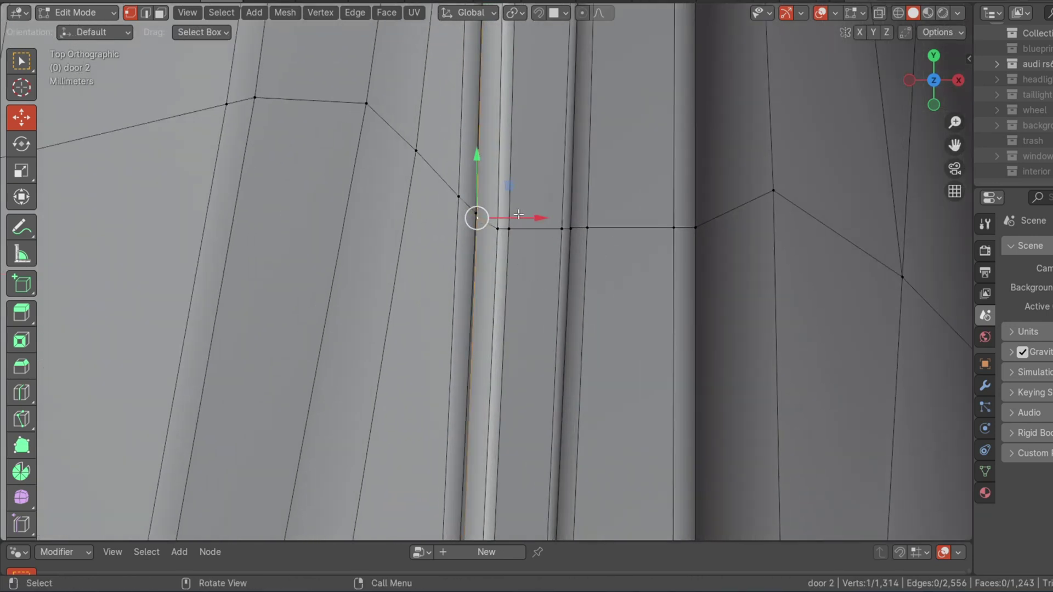
left_click_drag(539, 214, 550, 217)
left_click(456, 199, "ctrl")
scroll(551, 216, "down", 1)
key("alt+a")
scroll(559, 210, "down", 5)
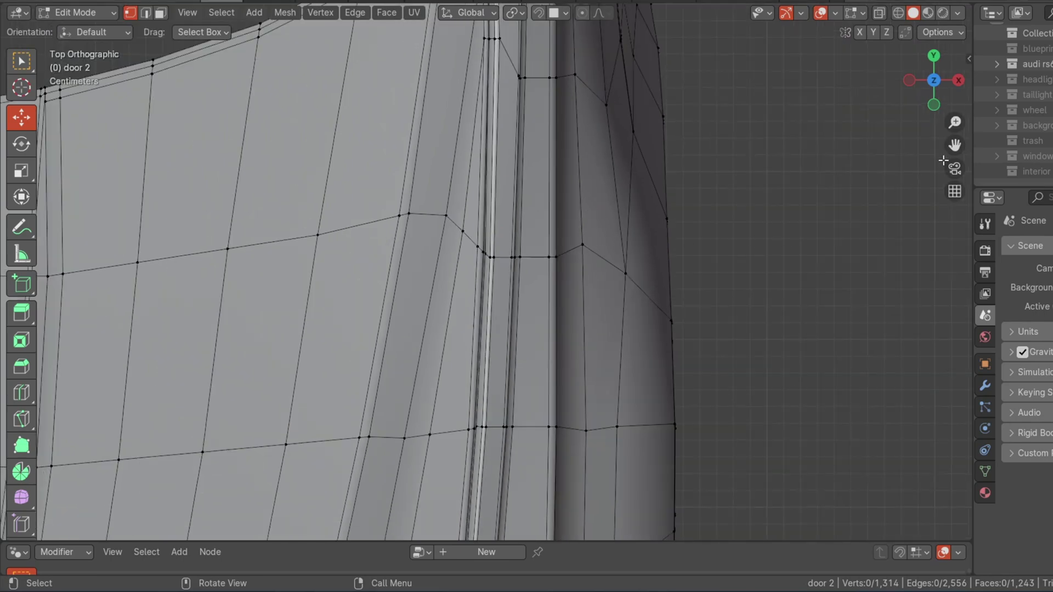
Using X-ray for the selection, adjust the three hood-edge vertices on the first cross edge forward of the bend along X, and deselect them
left_click_drag(953, 145, 945, 388)
scroll(506, 465, "up", 5)
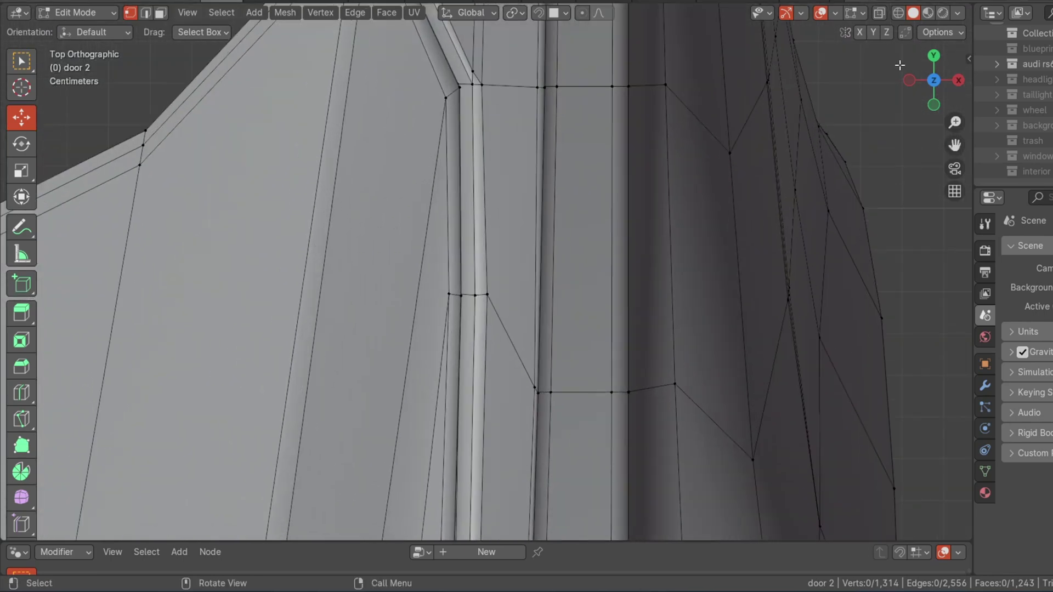
left_click(883, 14)
left_click(449, 293)
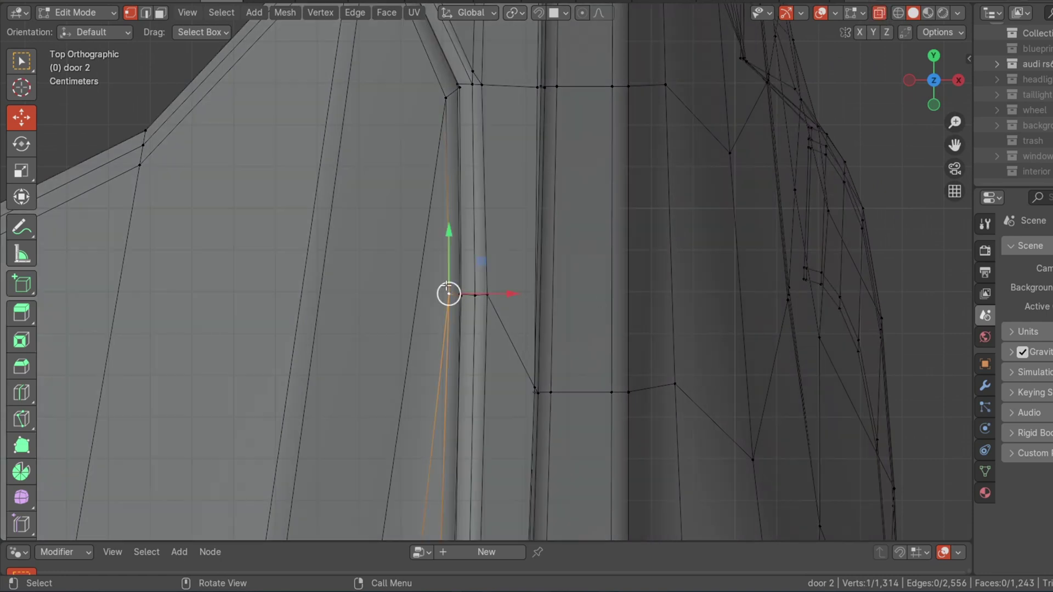
left_click_drag(447, 294, 510, 297)
left_click(450, 294, "ctrl")
left_click(883, 12)
scroll(578, 221, "down", 4)
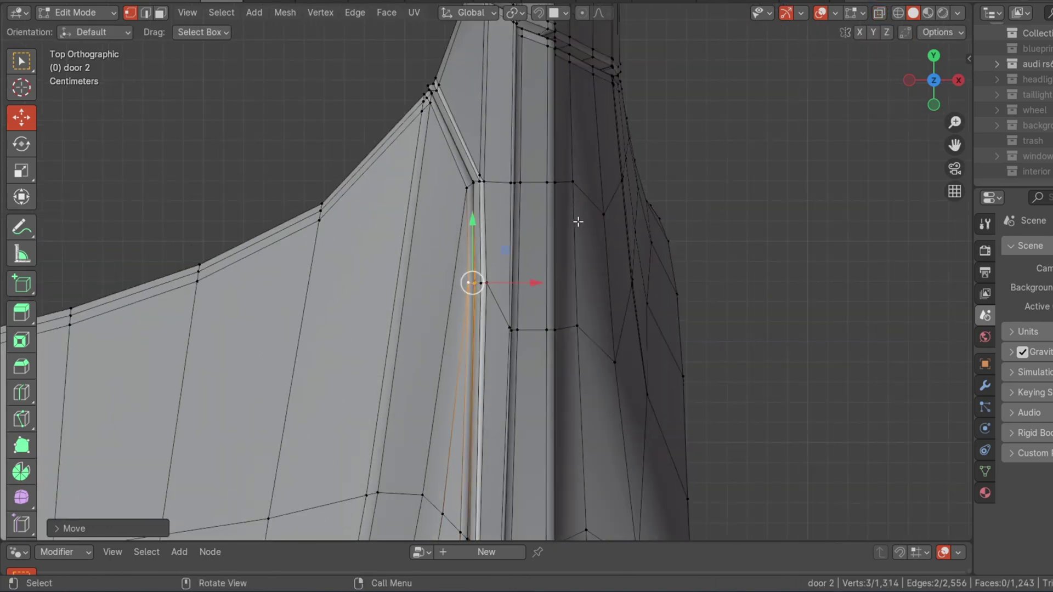
key("alt+a")
Delete the three protruding vertices at the inner end of the gap between fender and front door
key("Tab")
scroll(657, 235, "down", 9)
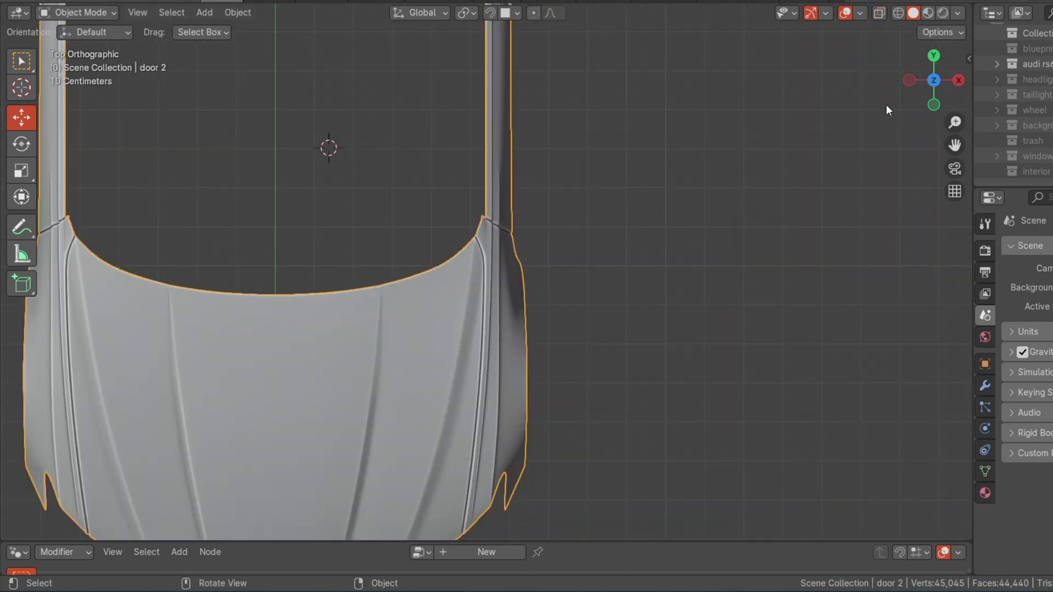
middle_click_drag(886, 104, 936, 121)
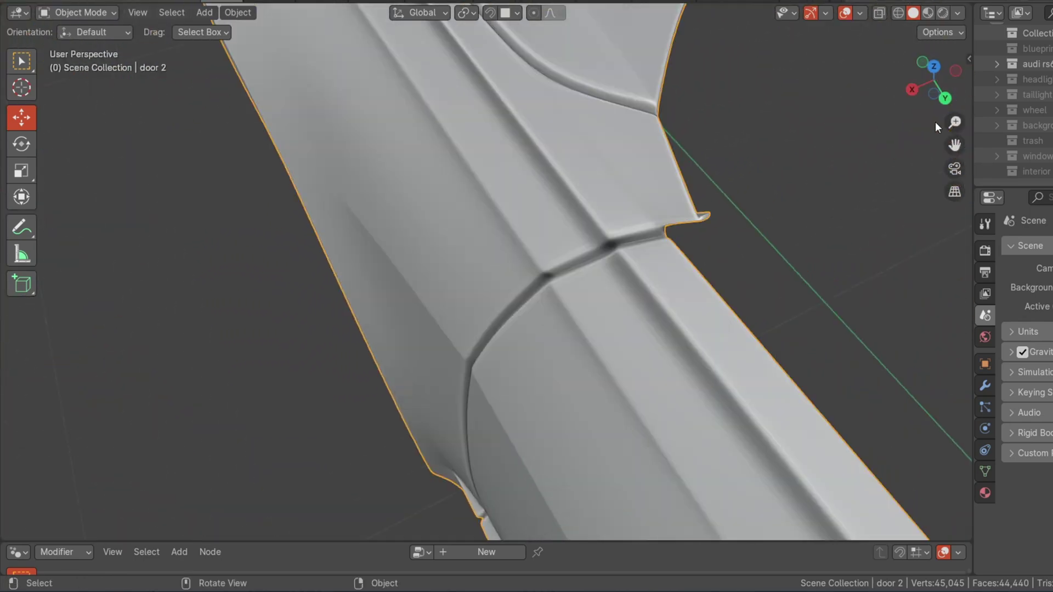
left_click_drag(954, 145, 805, 337)
left_click_drag(940, 85, 934, 54)
scroll(580, 138, "up", 4)
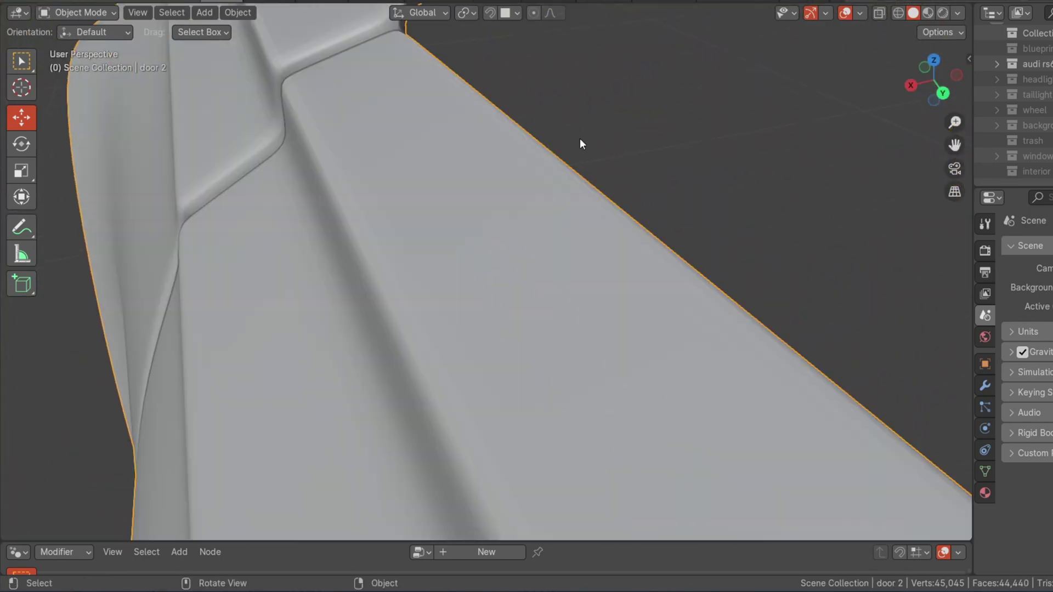
key("Tab")
left_click(483, 99)
key("x")
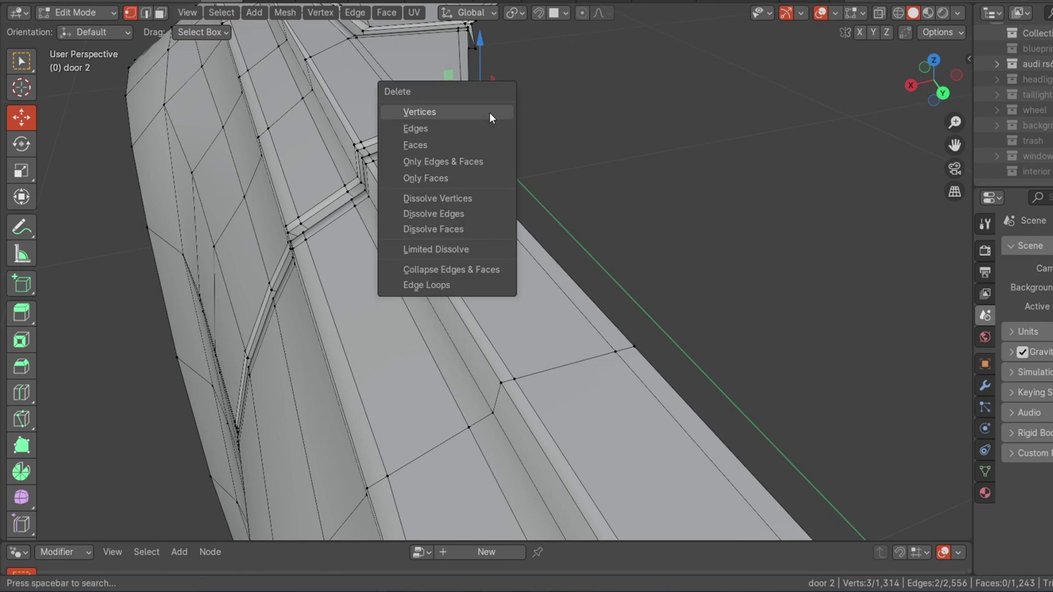
left_click(490, 113)
key("Tab")
Remove the Solidify modifier from the joined body mesh
scroll(709, 121, "down", 5)
middle_click_drag(710, 121, 906, 105)
left_click_drag(921, 91, 1025, 55)
left_click_drag(850, 91, 926, 135)
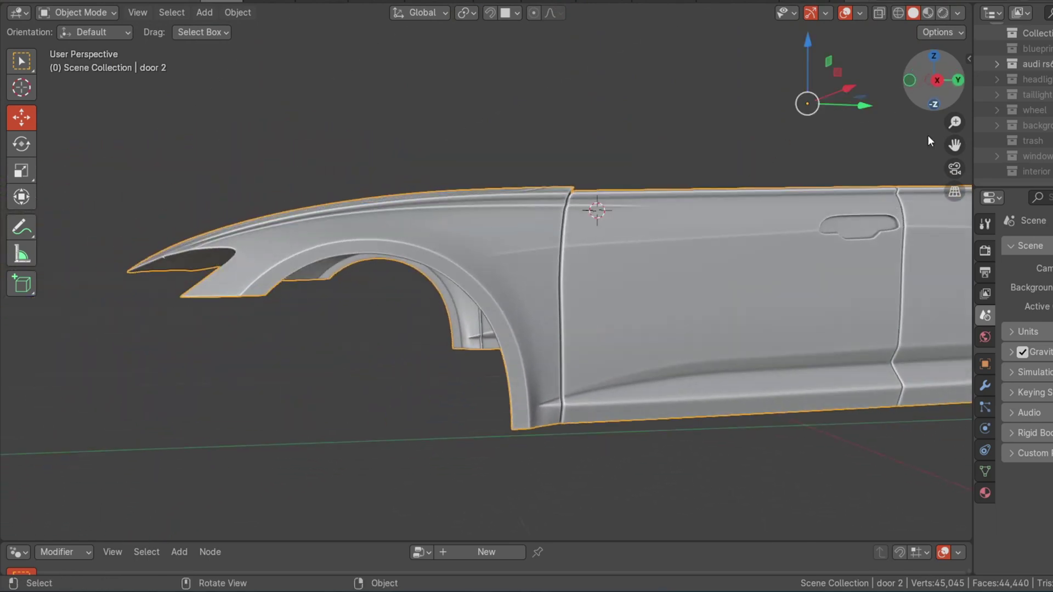
left_click(985, 385)
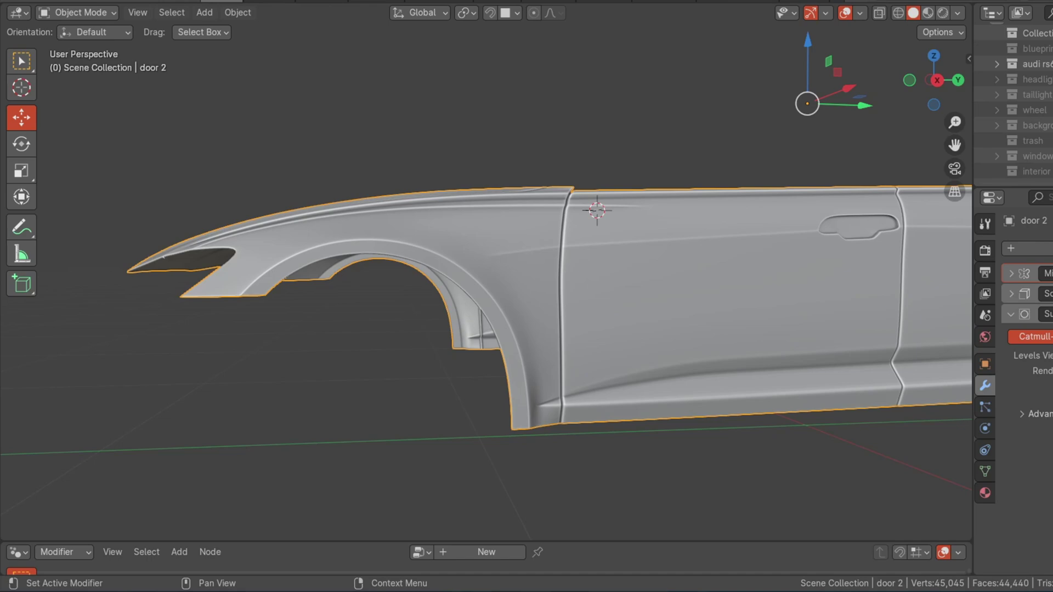
key("x")
Adjust the gap-floor vertices along Z where the lower door crease crosses the fender-door gap, aligning them with the neighbouring edges
scroll(801, 239, "up", 1)
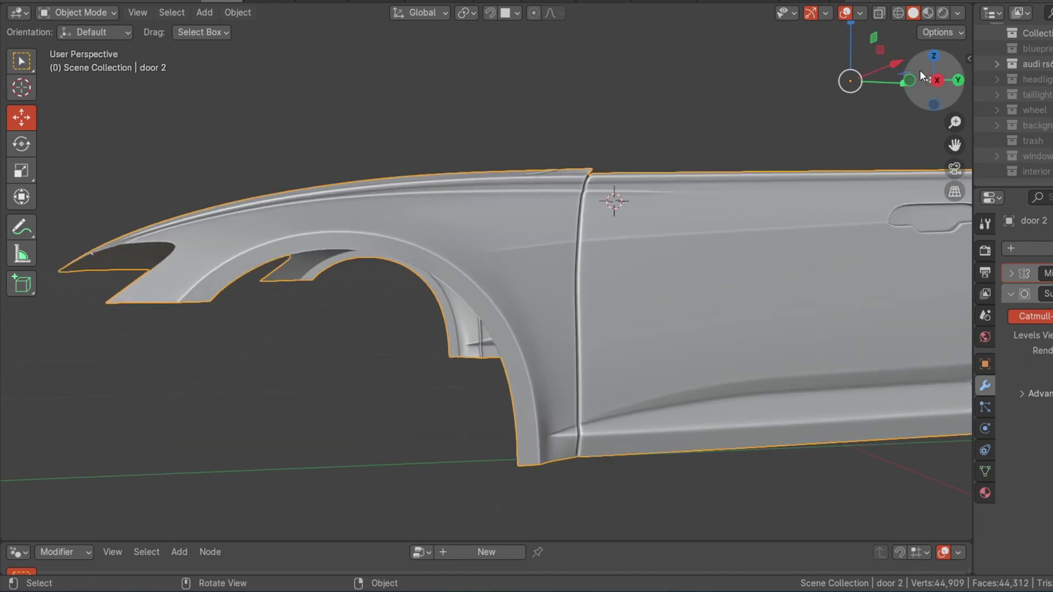
left_click_drag(920, 70, 904, 108)
left_click(935, 88)
scroll(904, 108, "down", 2)
key("alt+a")
left_click(932, 93)
scroll(907, 160, "up", 7)
middle_click_drag(700, 464, 700, 204, "shift")
scroll(700, 204, "up", 4)
key("Tab")
scroll(470, 393, "up", 3)
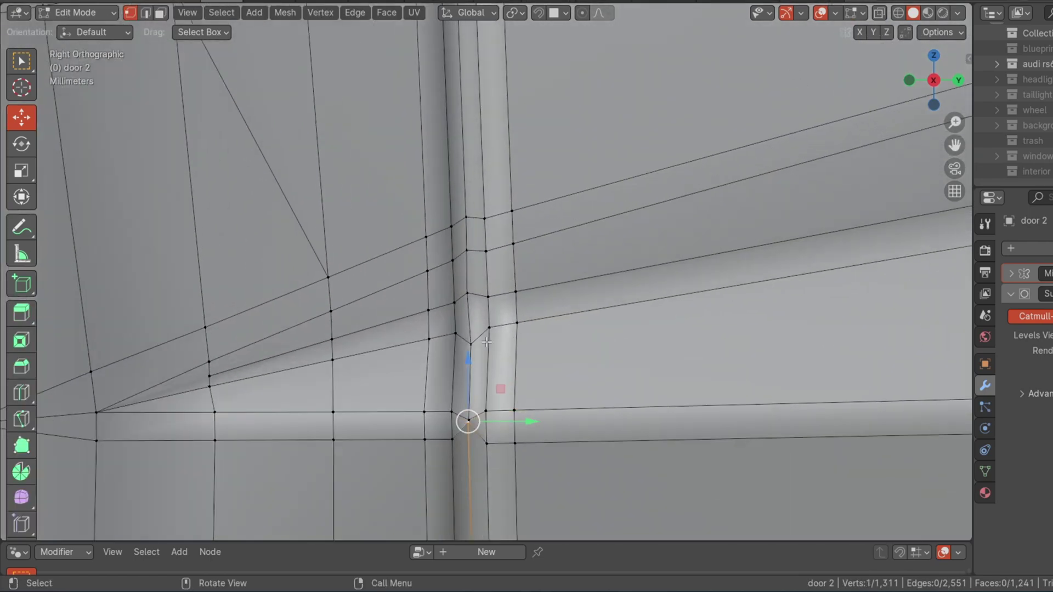
left_click_drag(469, 359, 466, 376)
left_click(484, 410)
left_click(469, 440)
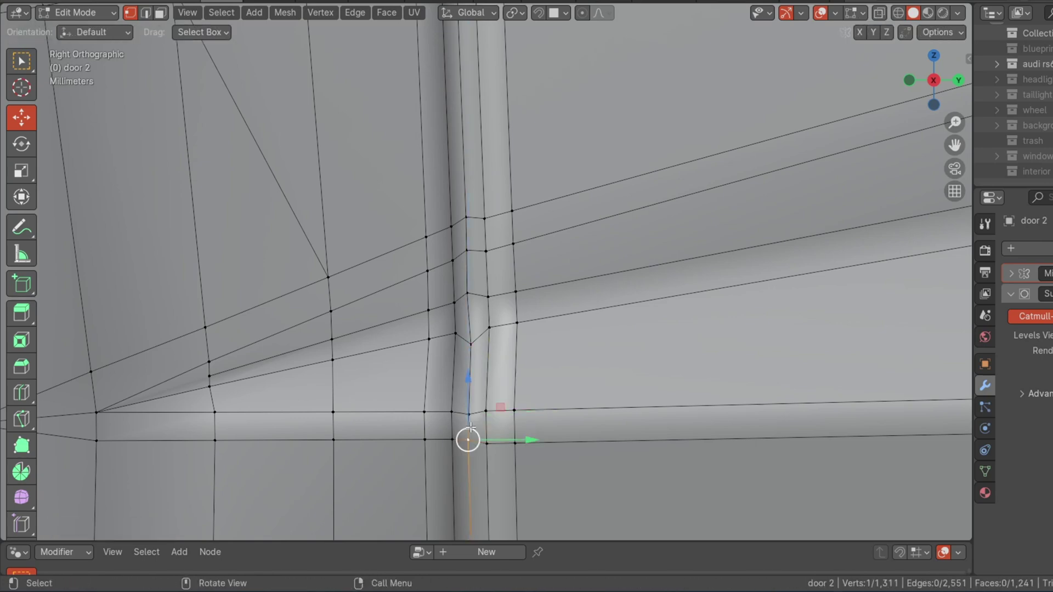
left_click_drag(467, 418, 467, 422)
left_click(467, 422)
scroll(472, 390, "down", 2)
scroll(482, 294, "down", 3)
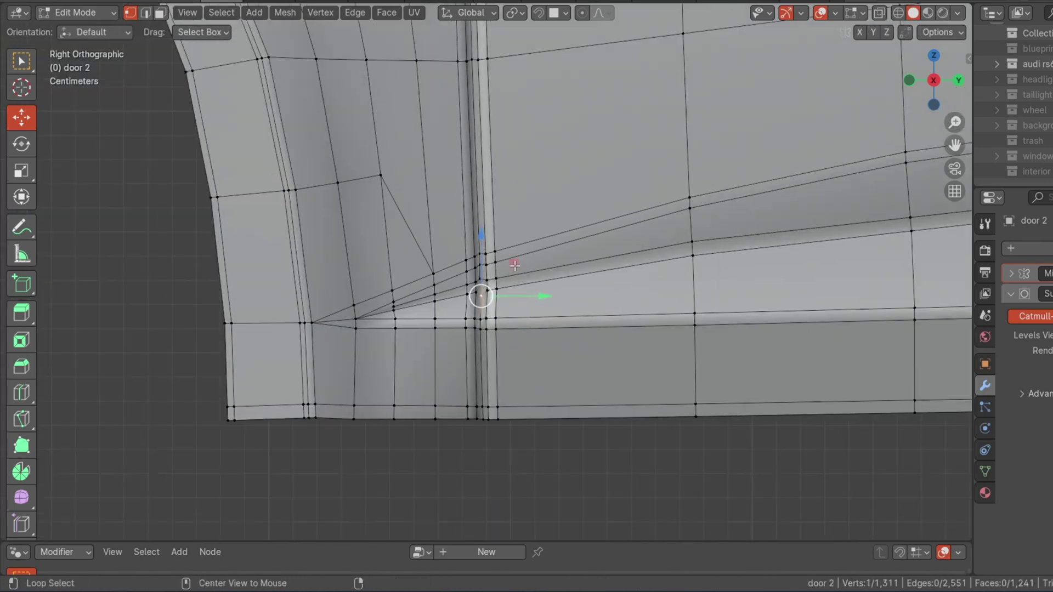
key("Tab")
scroll(571, 240, "down", 6)
left_click_drag(907, 67, 907, 248)
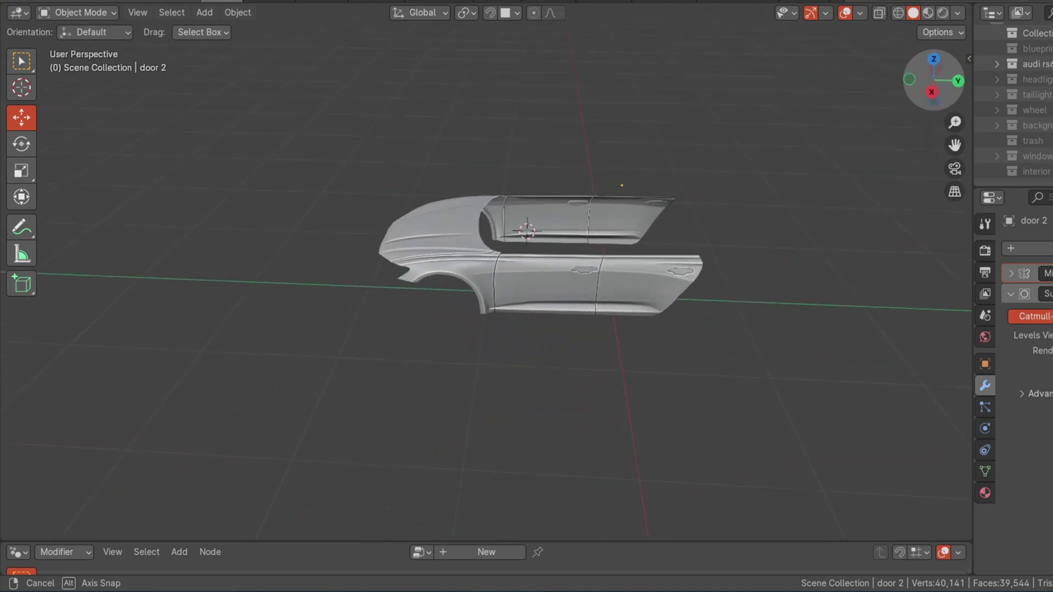
scroll(898, 100, "up", 2)
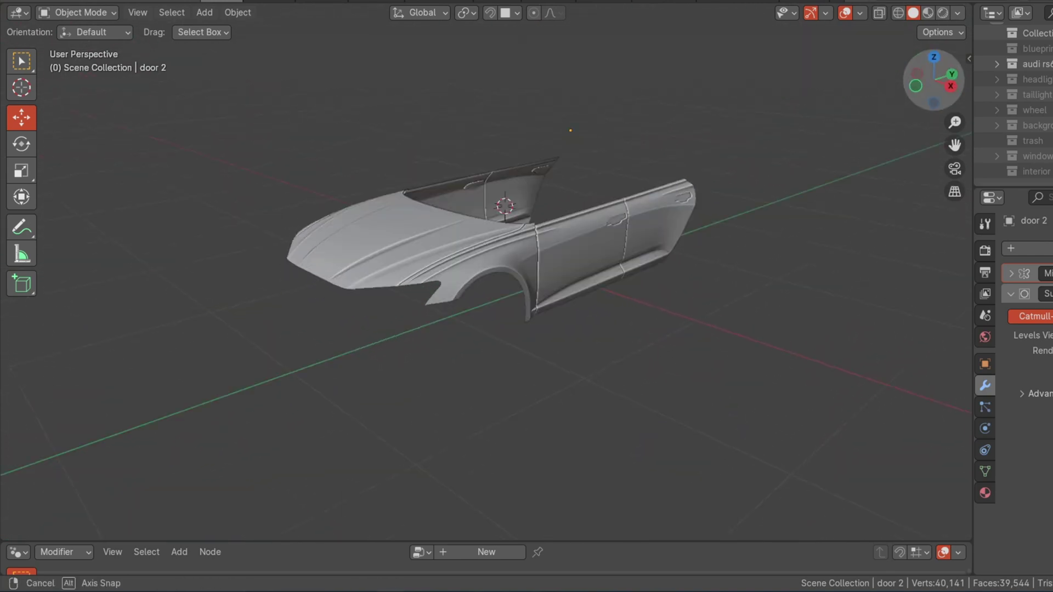